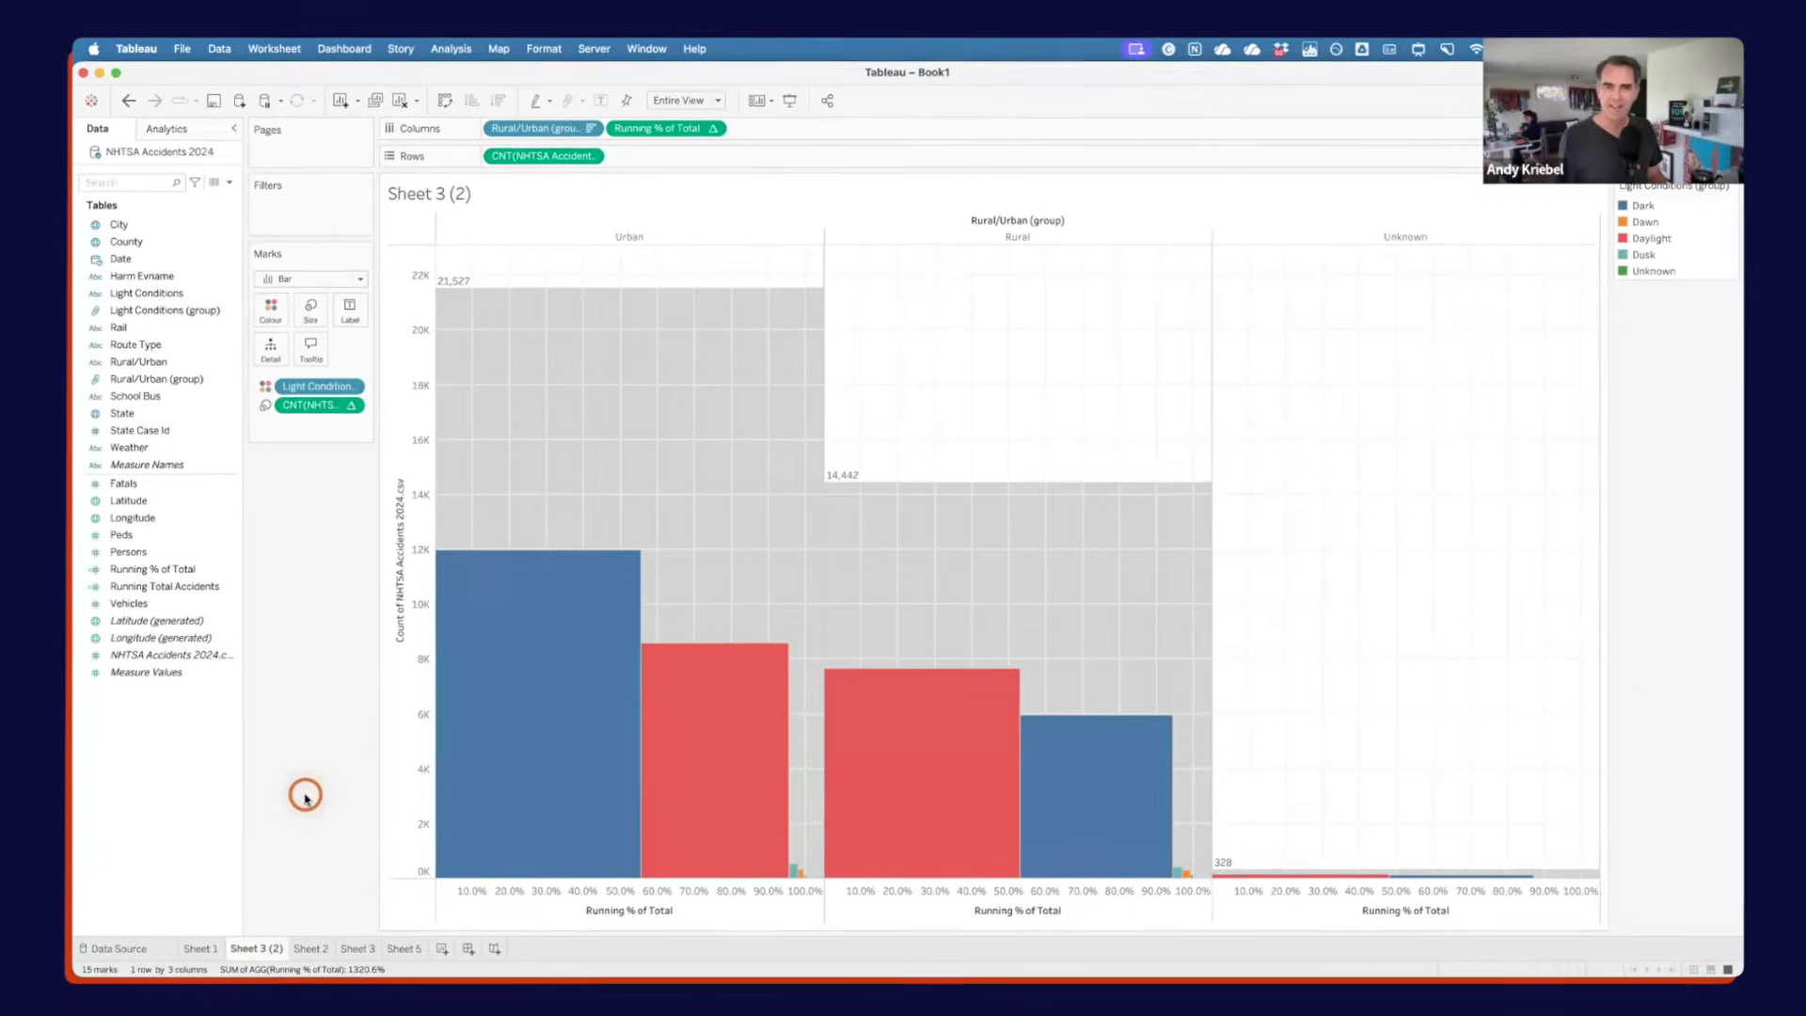
On the empty Sheet 5, lay out the Rural/Urban (group) dimension across the columns.
mouse_move(647, 796)
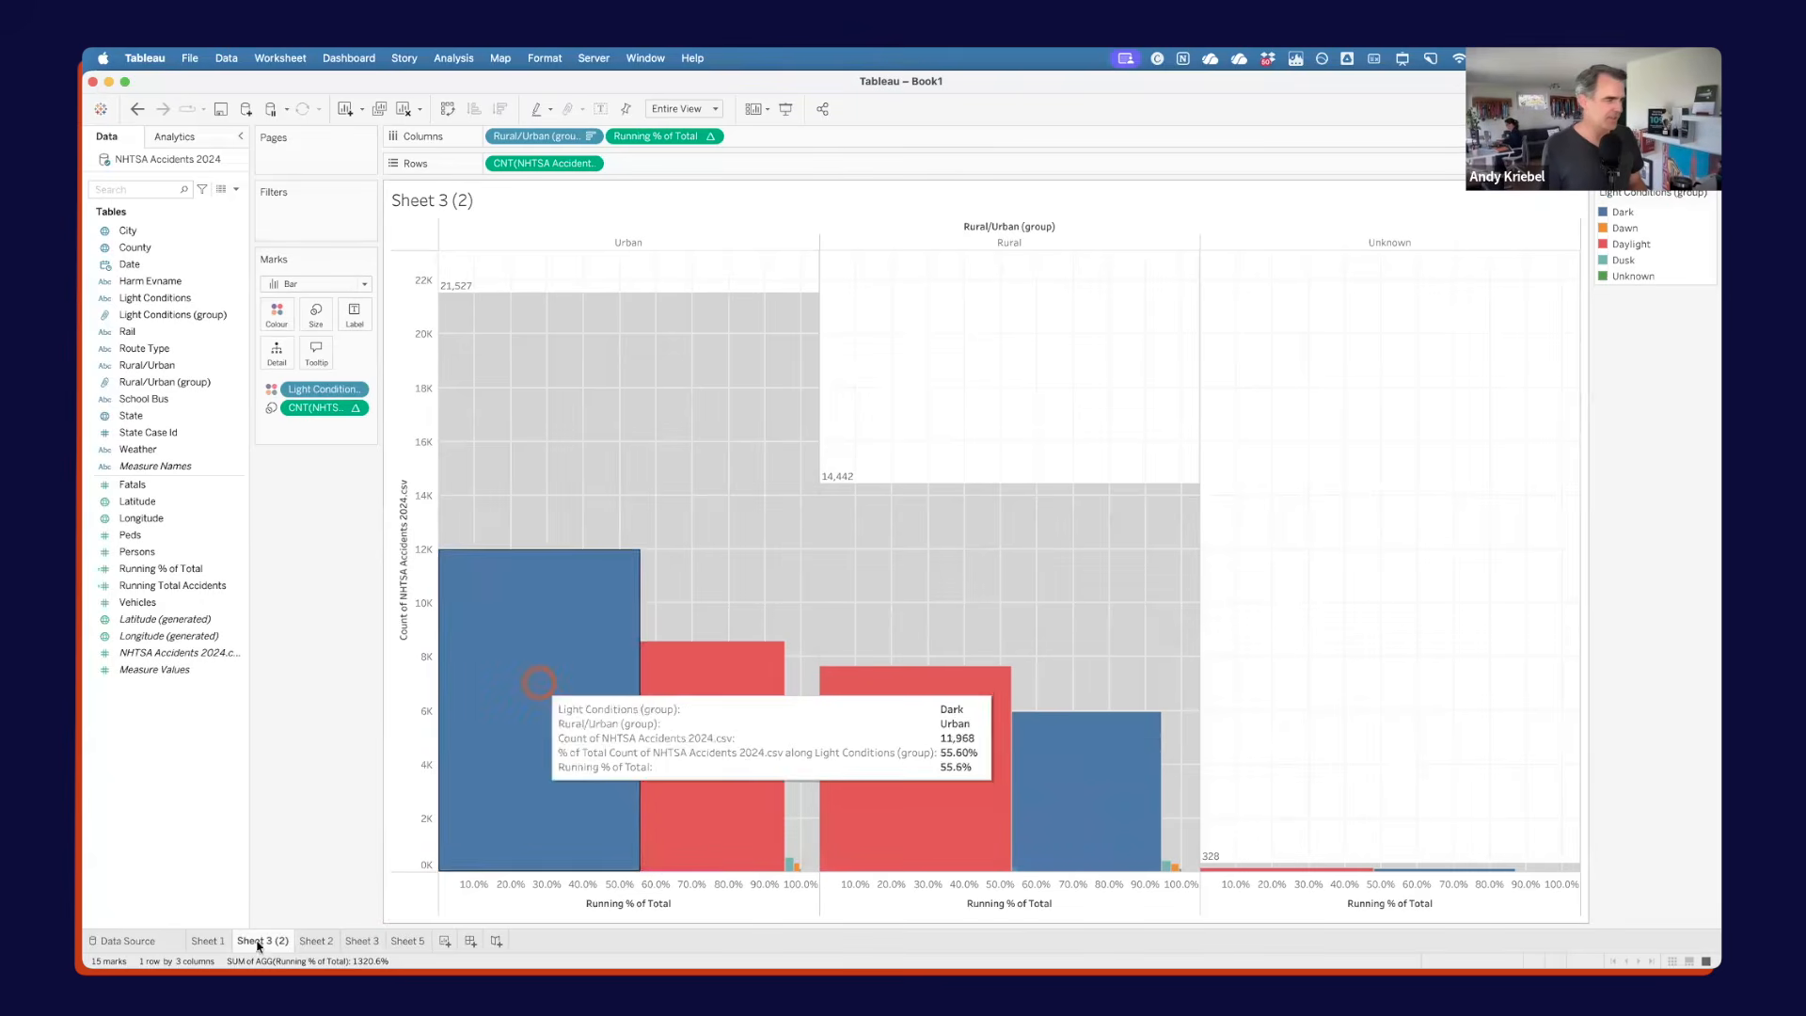
click(419, 944)
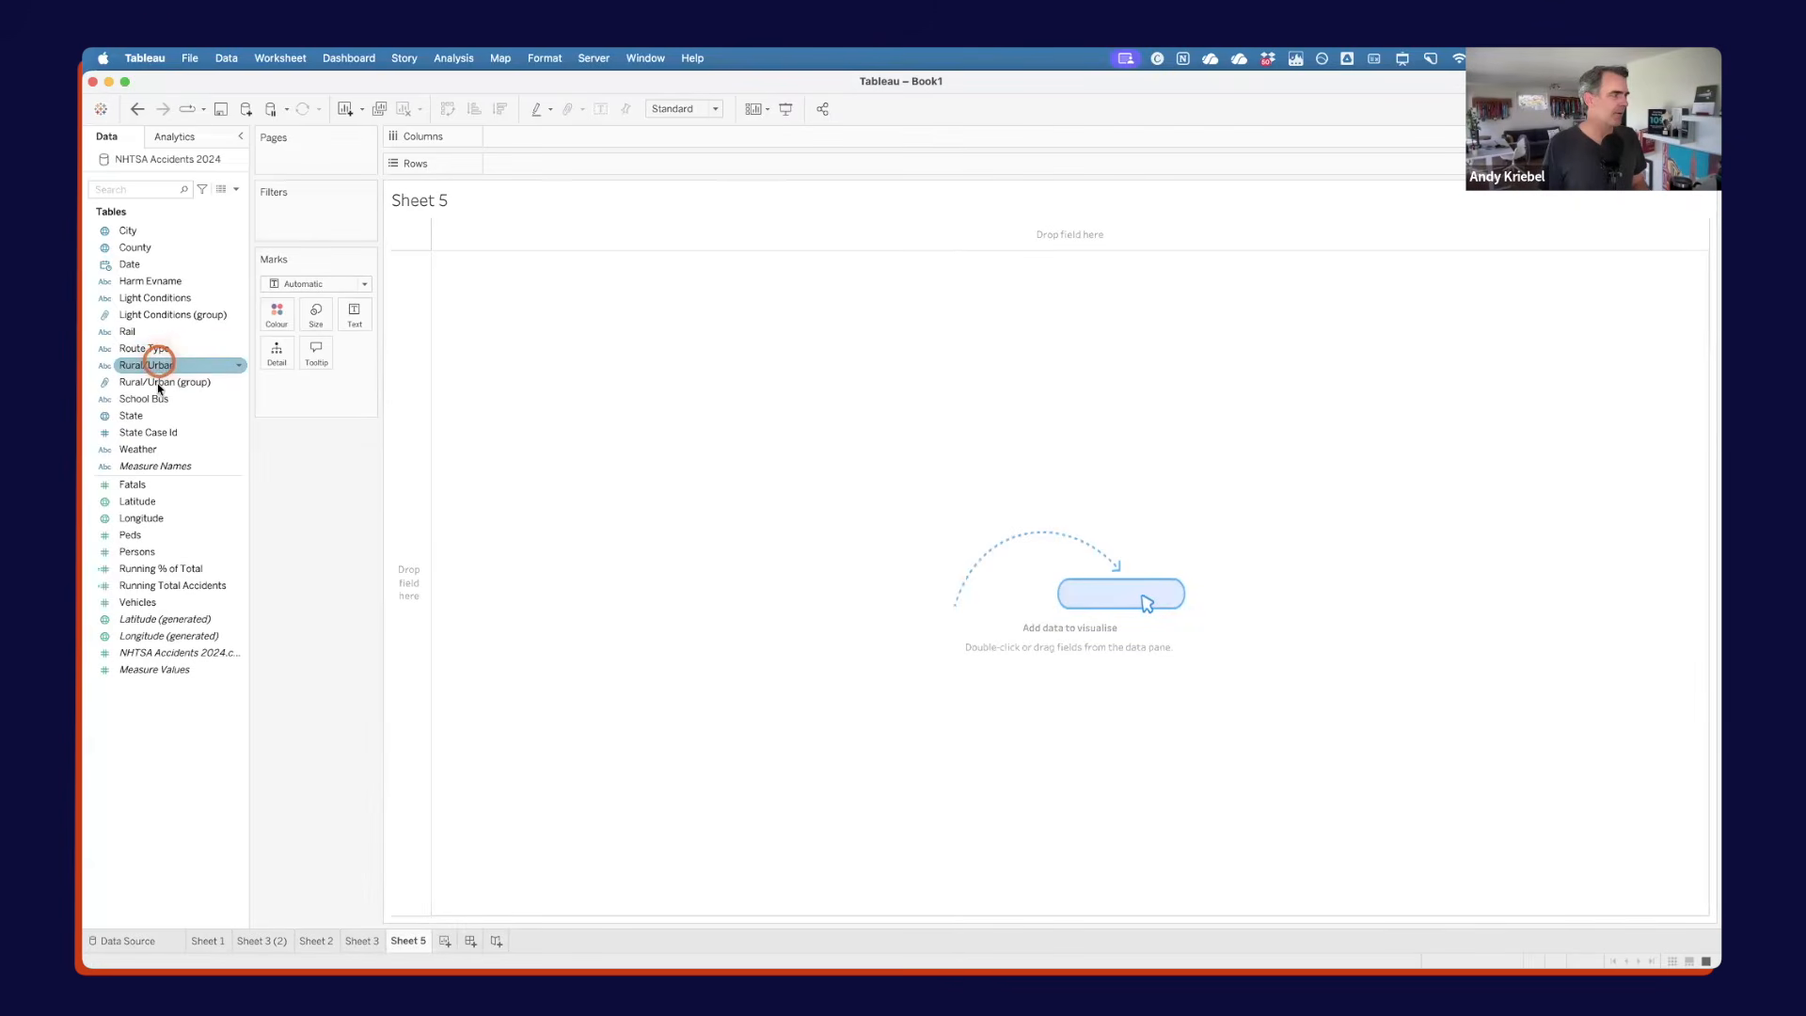
drag(158, 384, 559, 143)
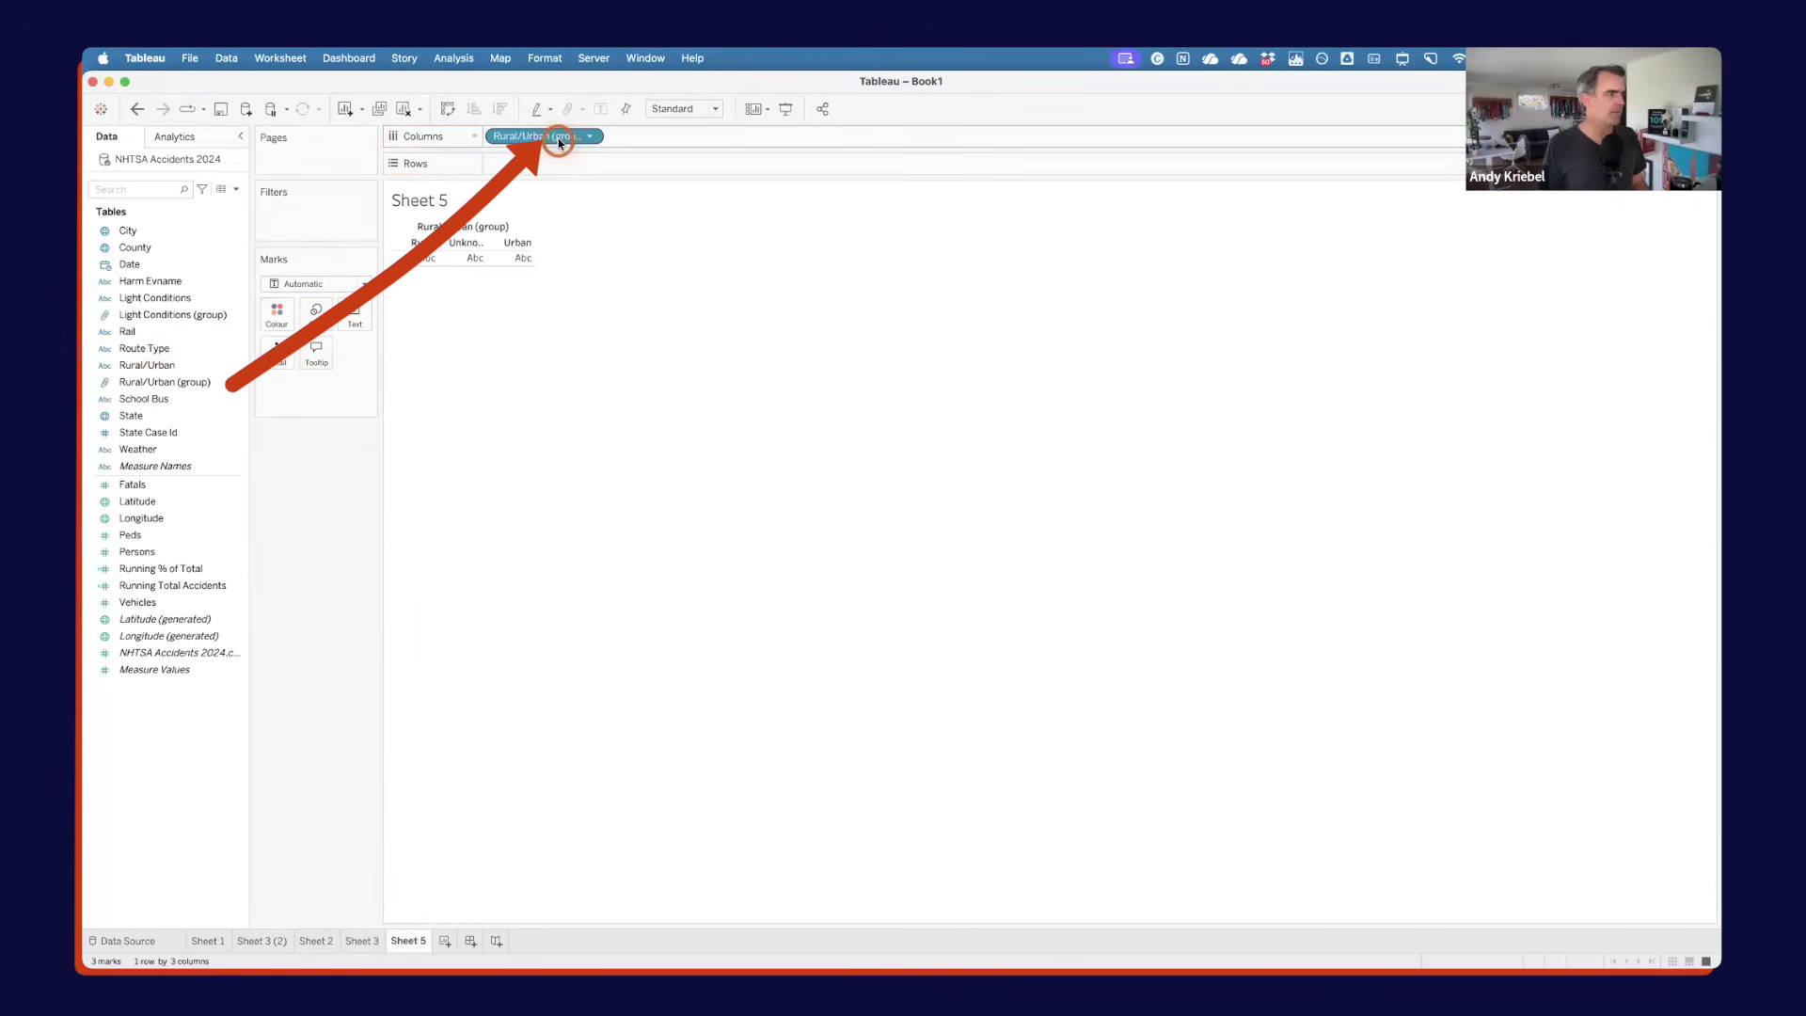
Sort Rural/Urban (group) by field, in descending order of the NHTSA Accidents 2024.csv count.
right_click(557, 139)
click(603, 227)
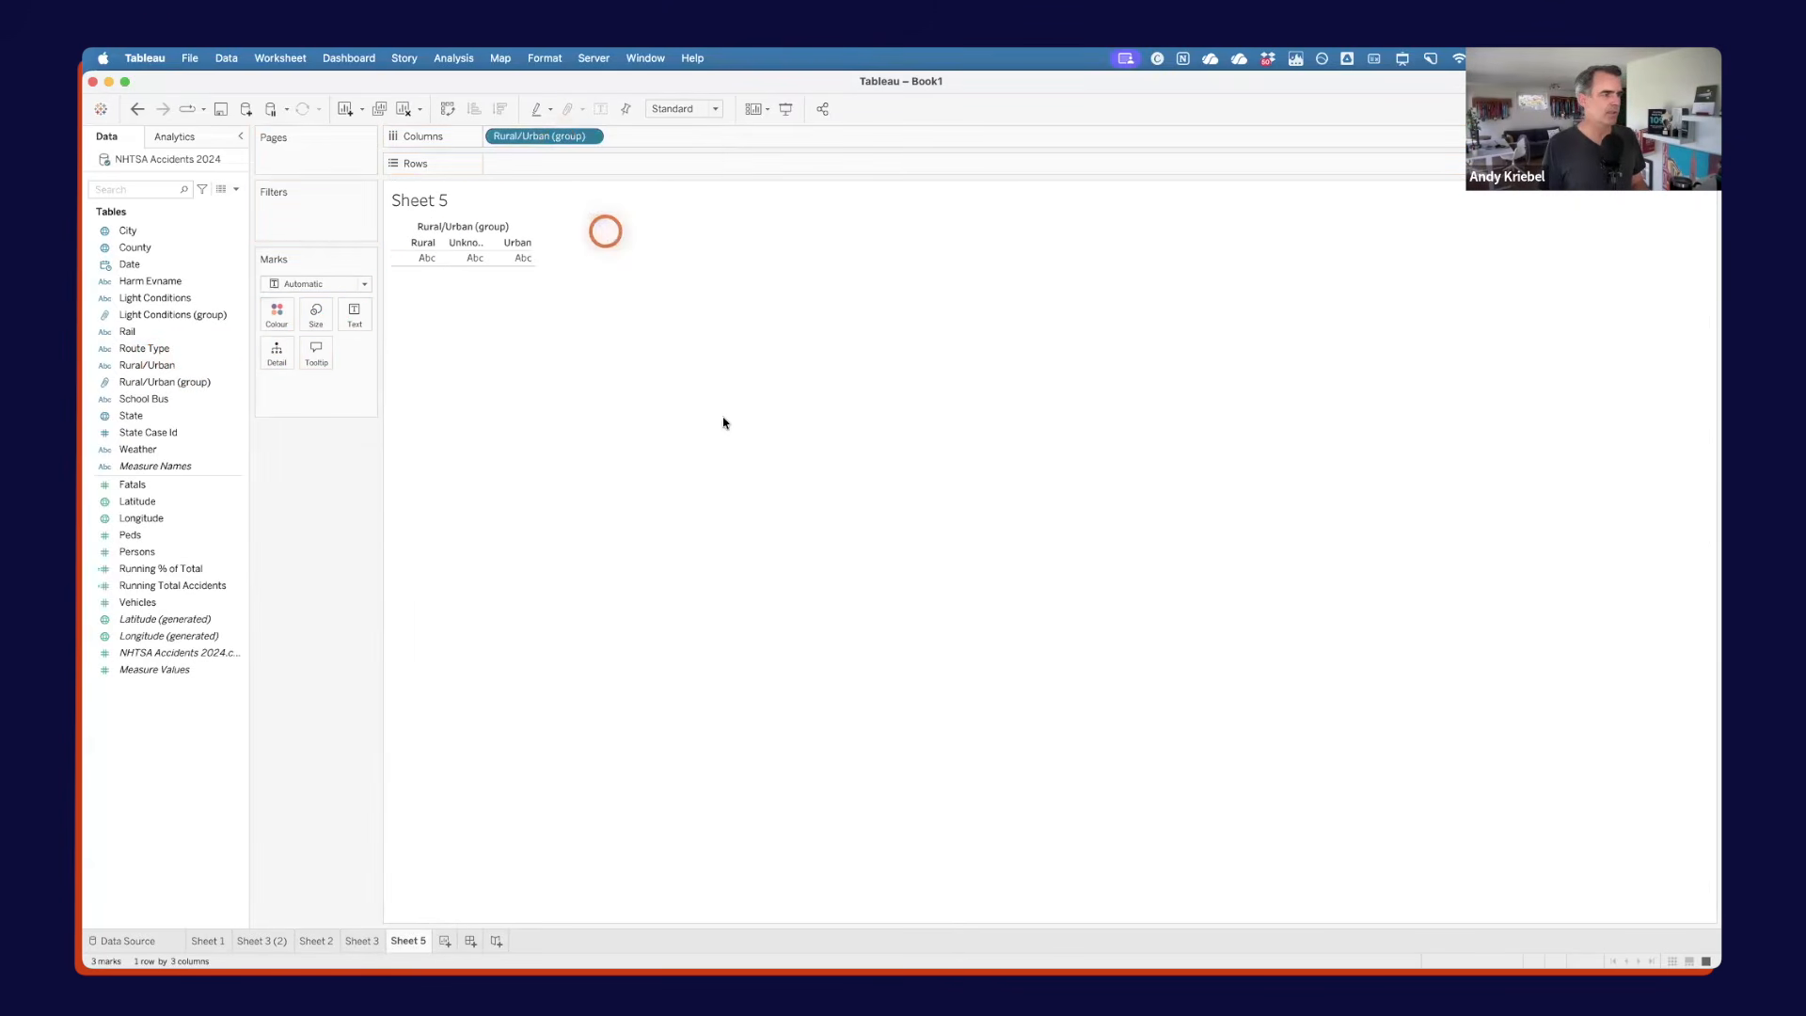
click(722, 418)
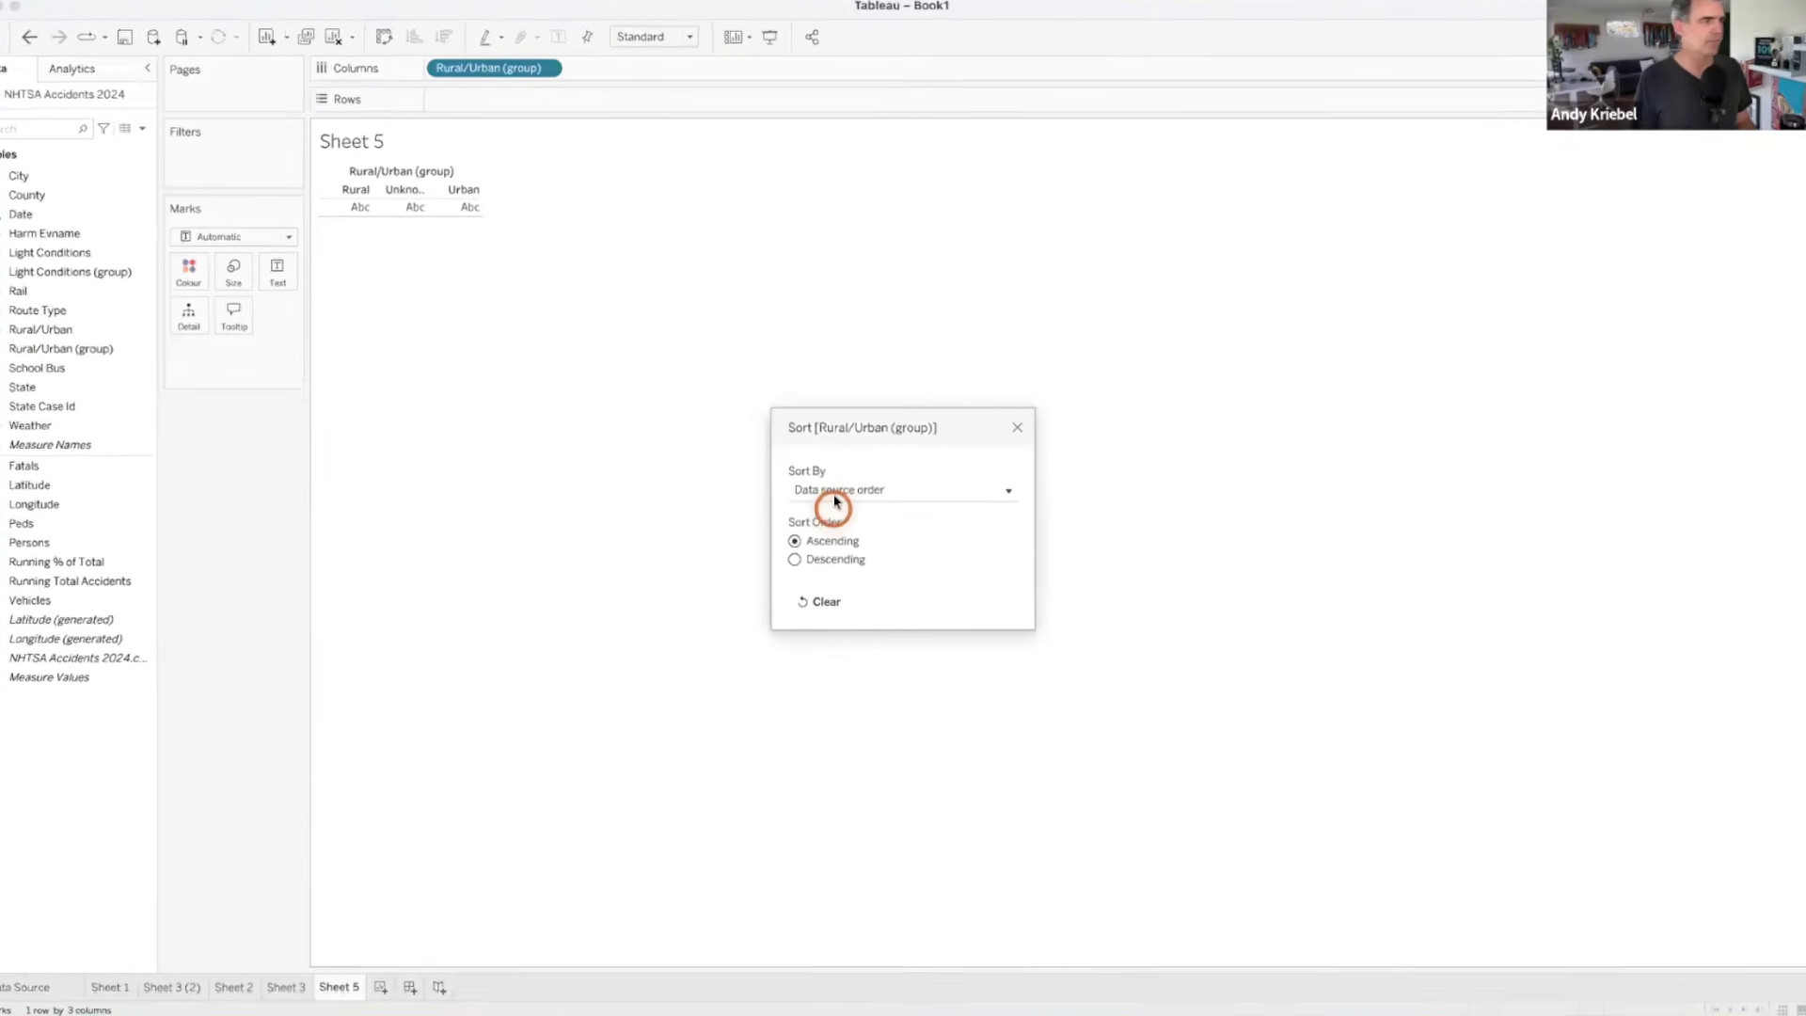
click(841, 507)
click(815, 525)
click(794, 540)
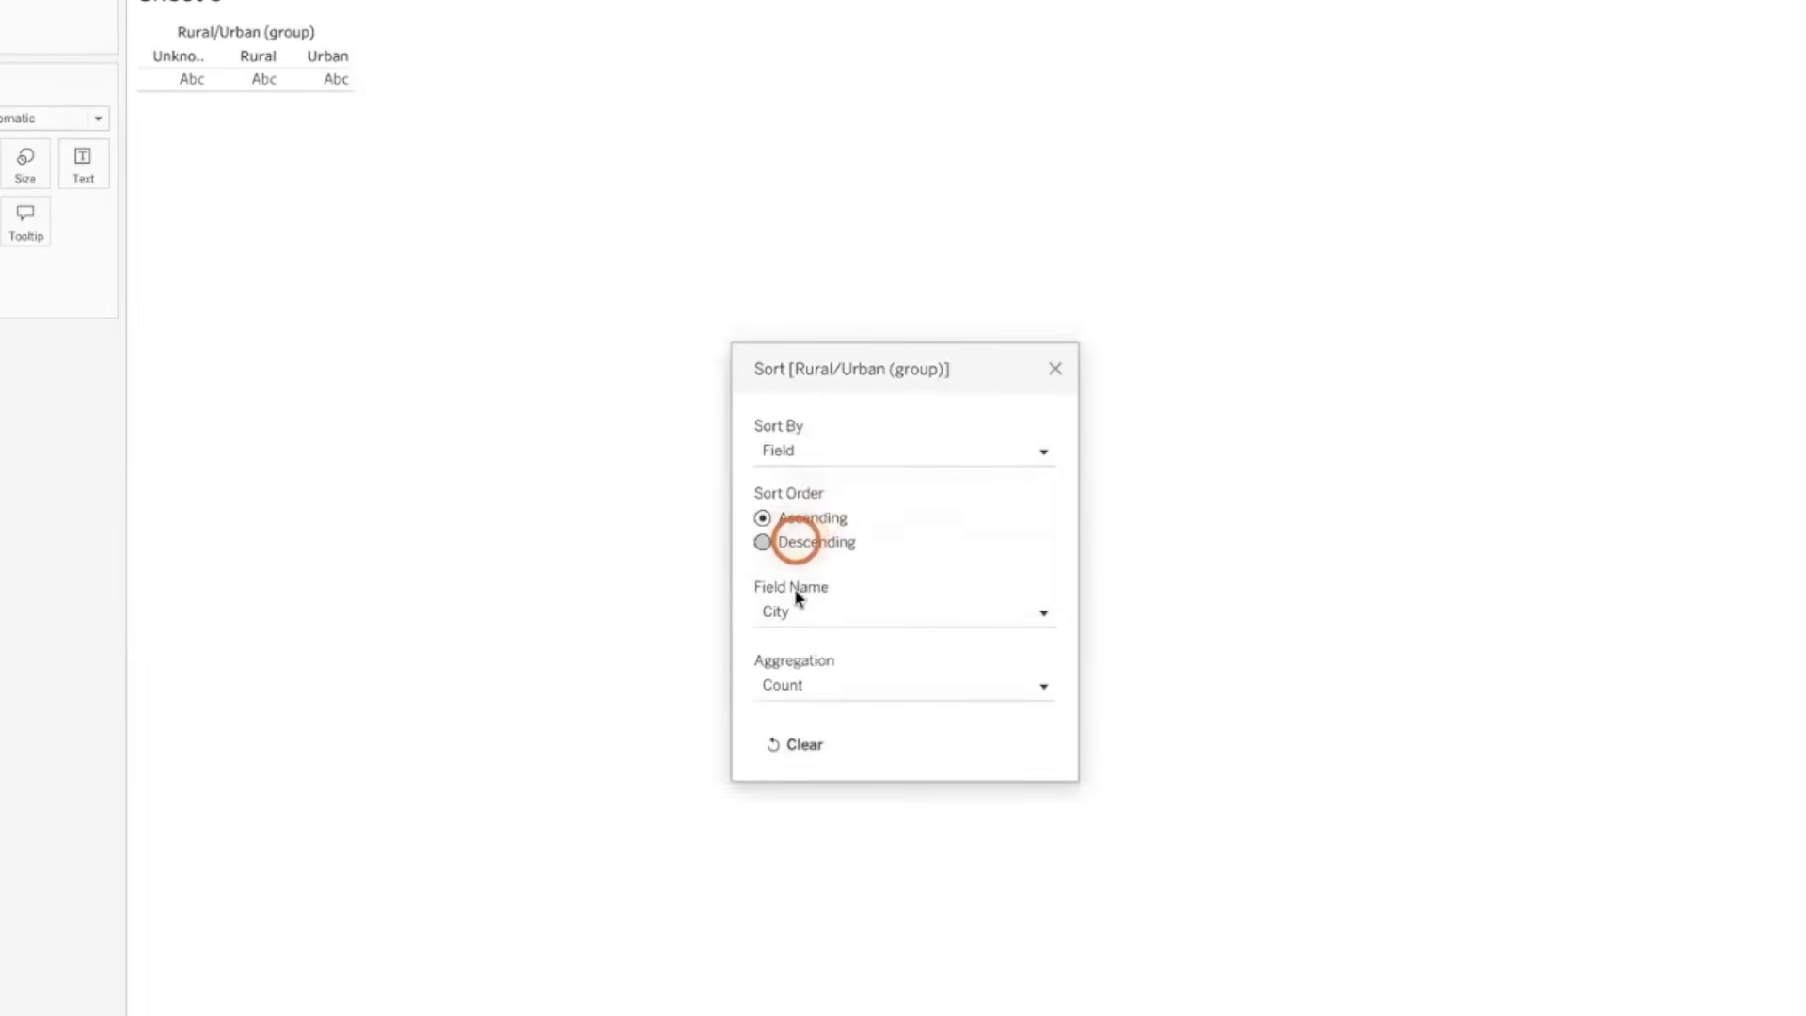
click(793, 608)
click(839, 834)
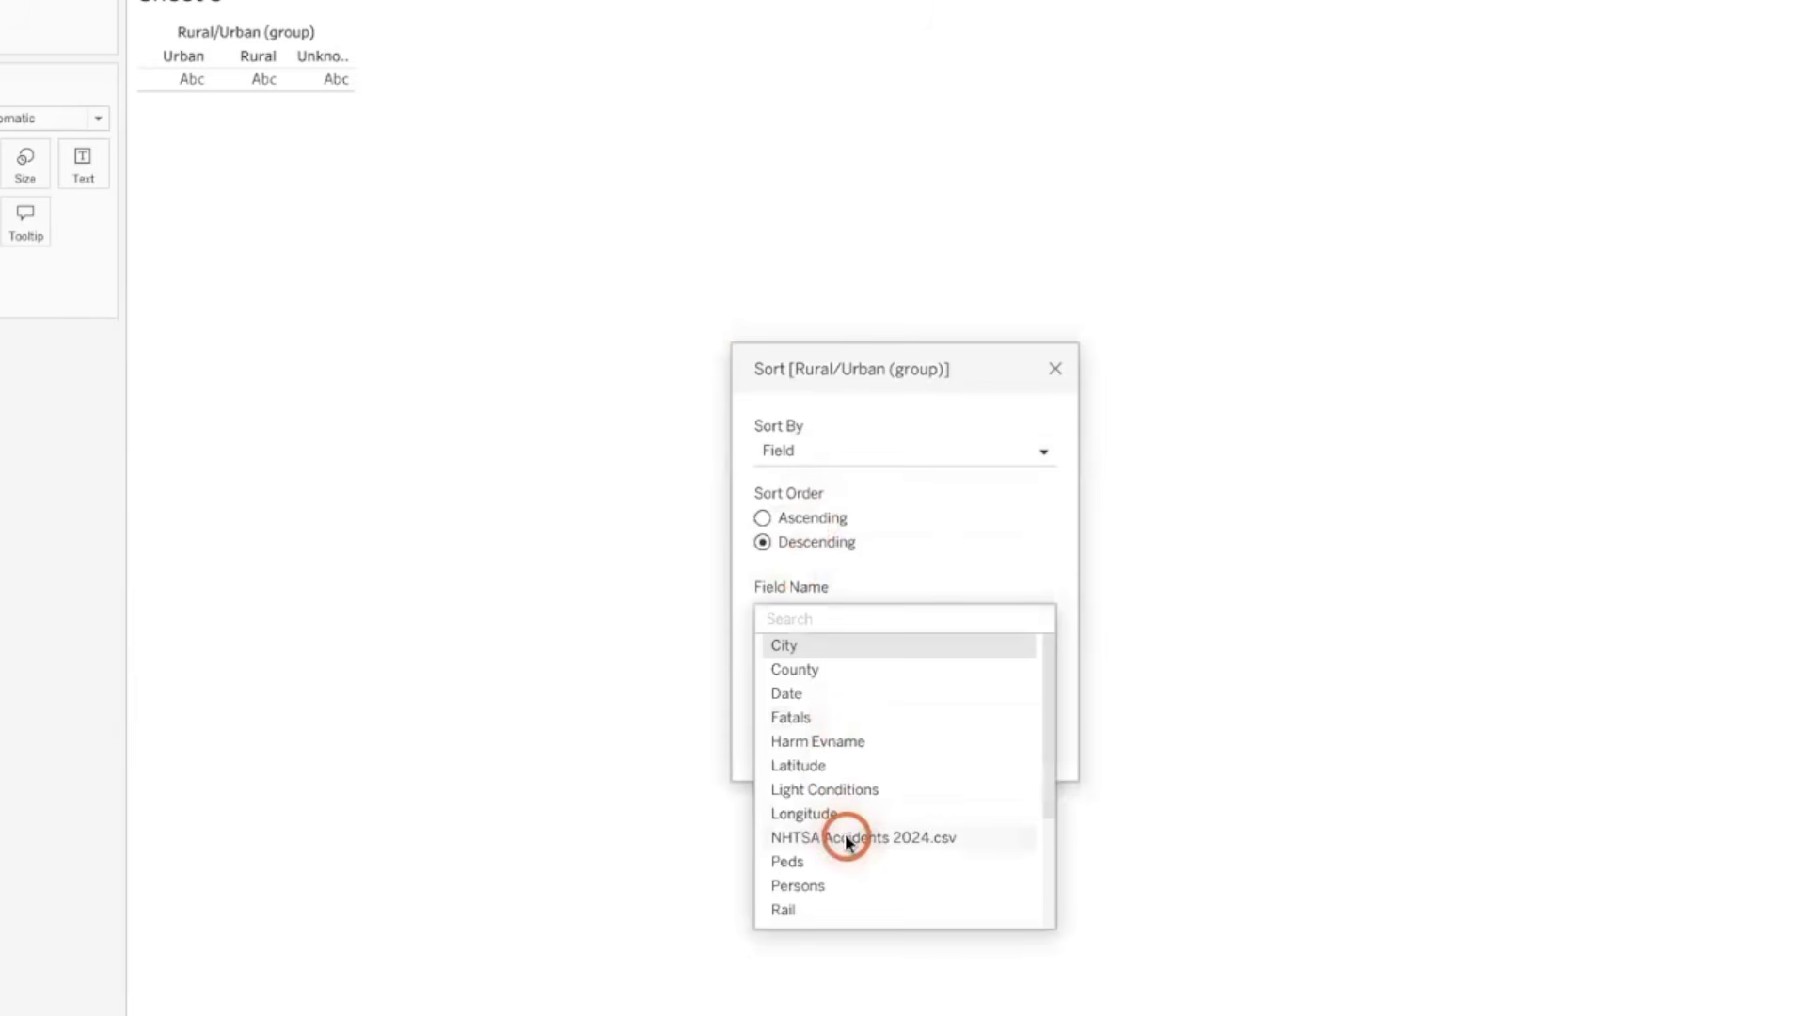
click(1024, 452)
click(1054, 374)
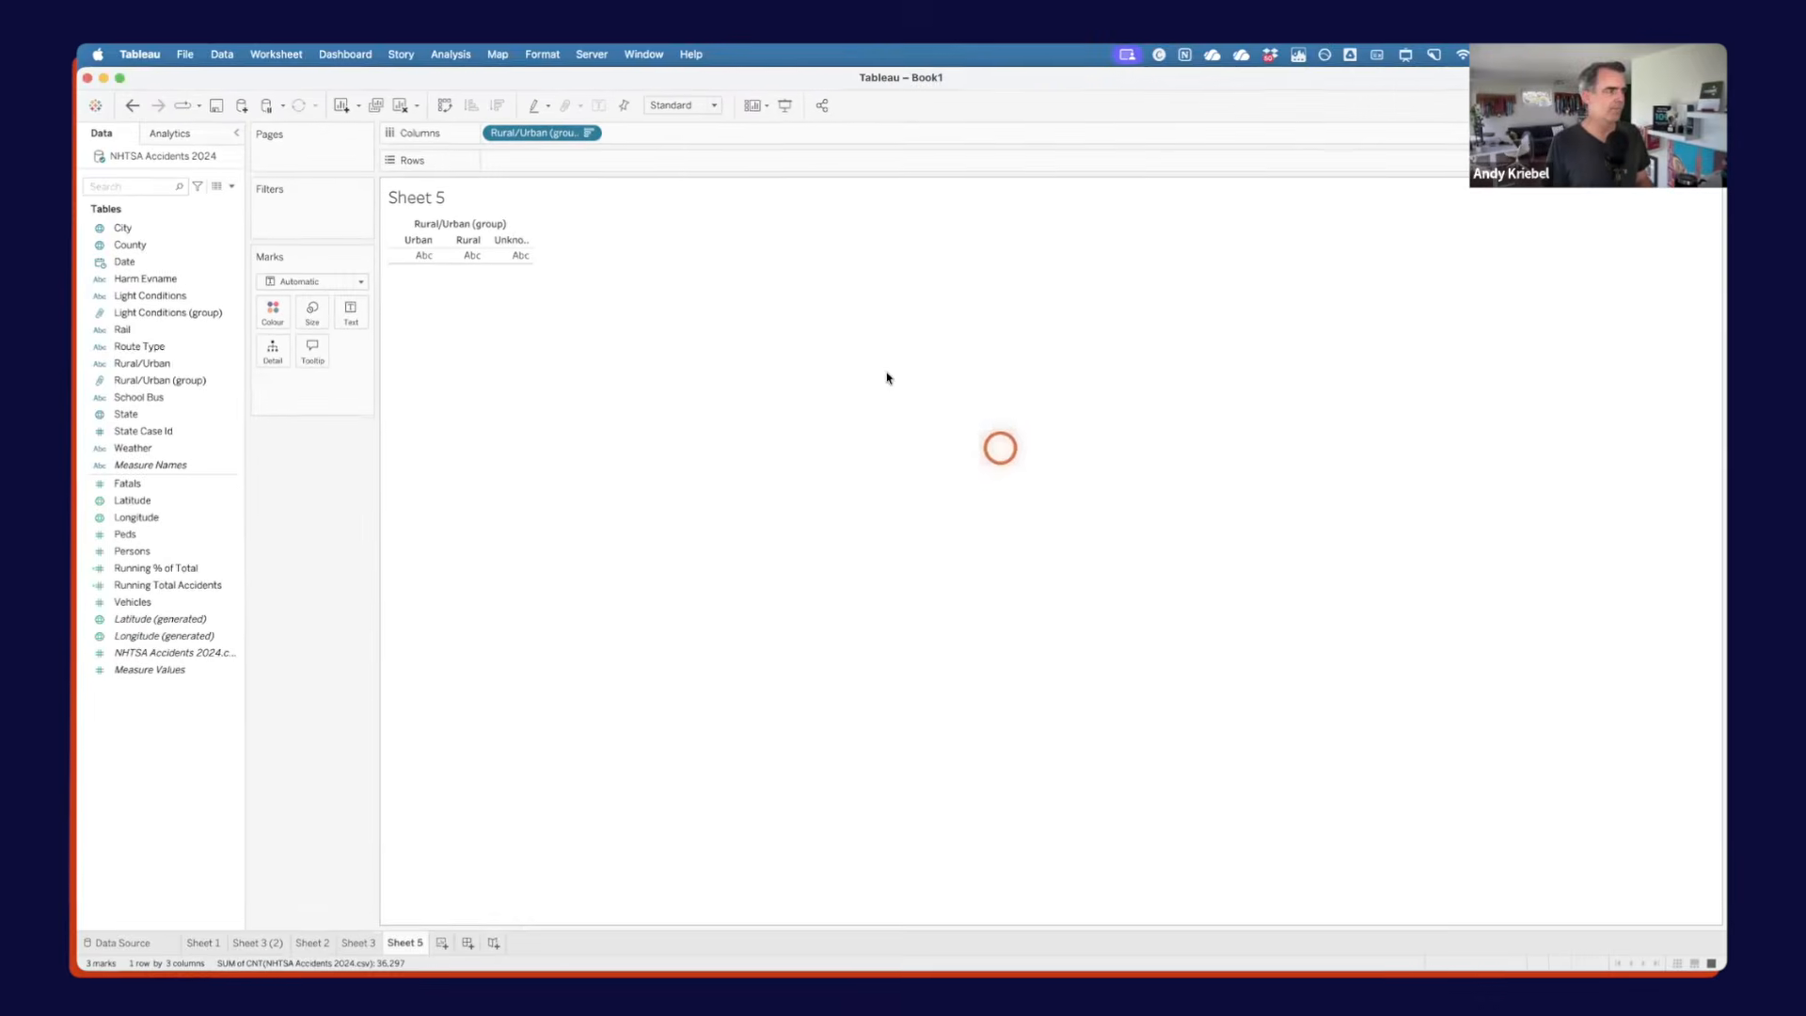
Plot the NHTSA Accidents 2024.csv count on the rows and colour the bars by Light Conditions (group).
click(165, 635)
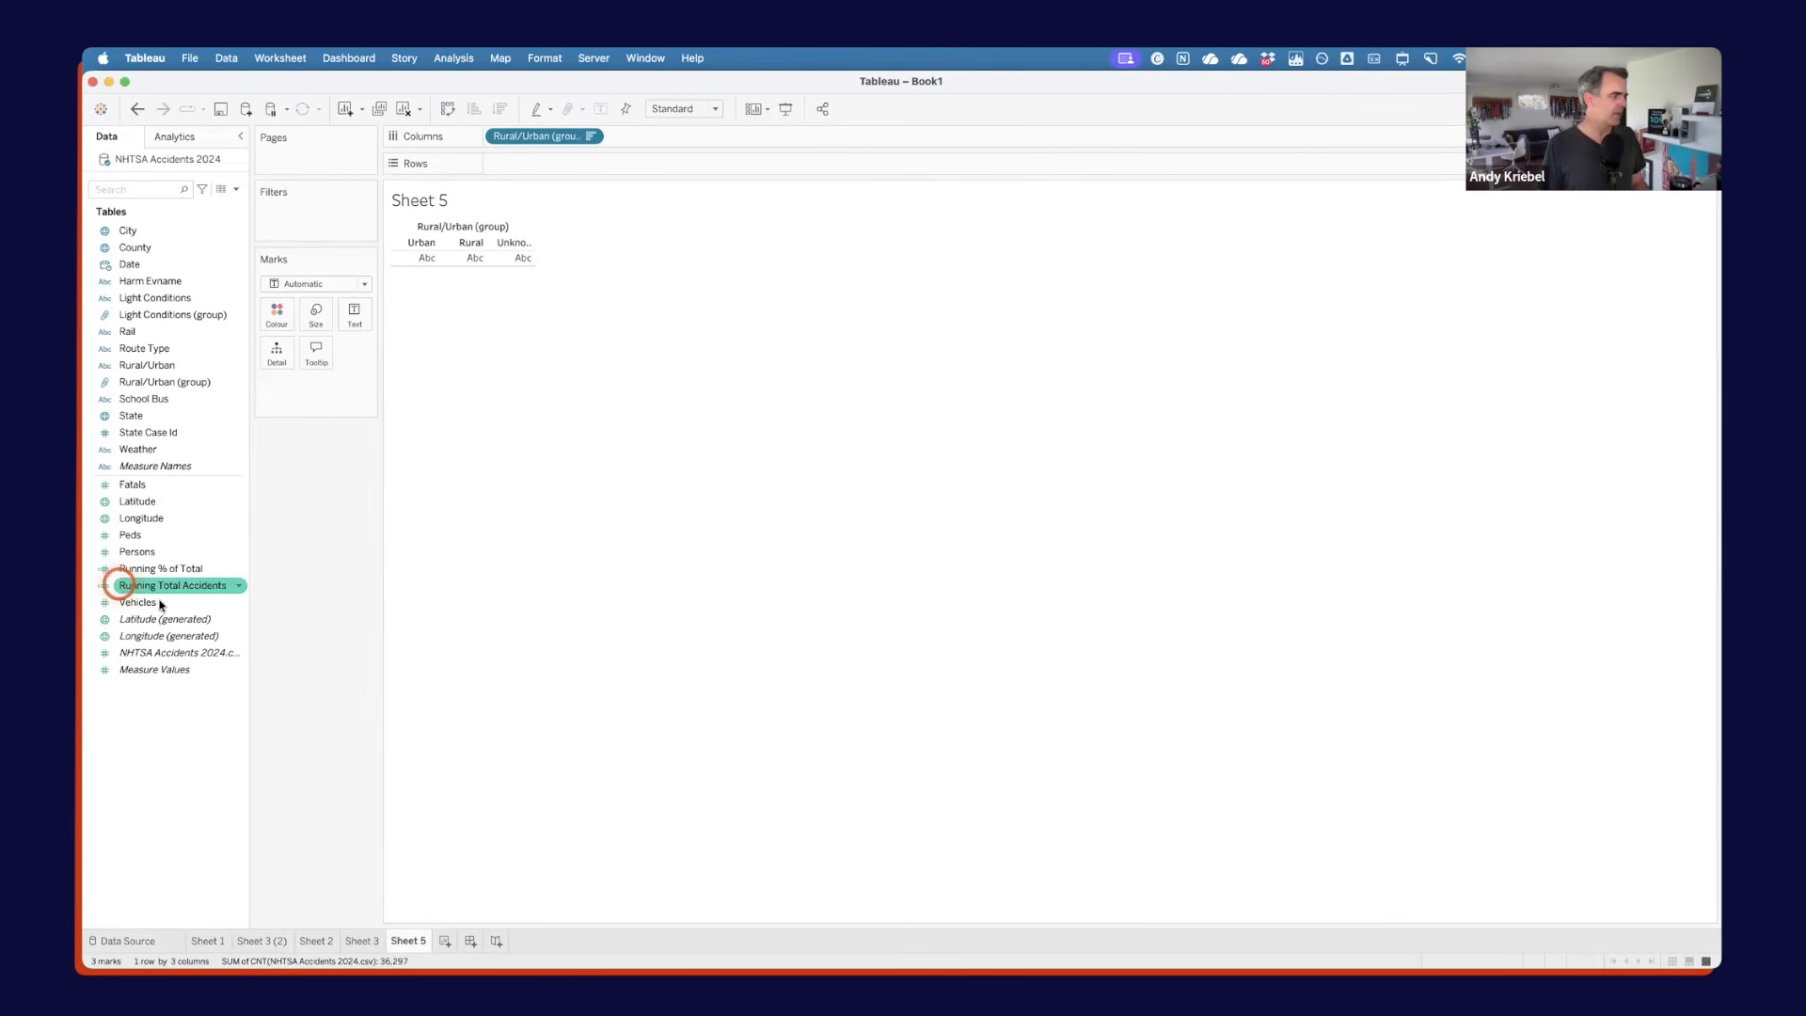
drag(168, 655, 555, 165)
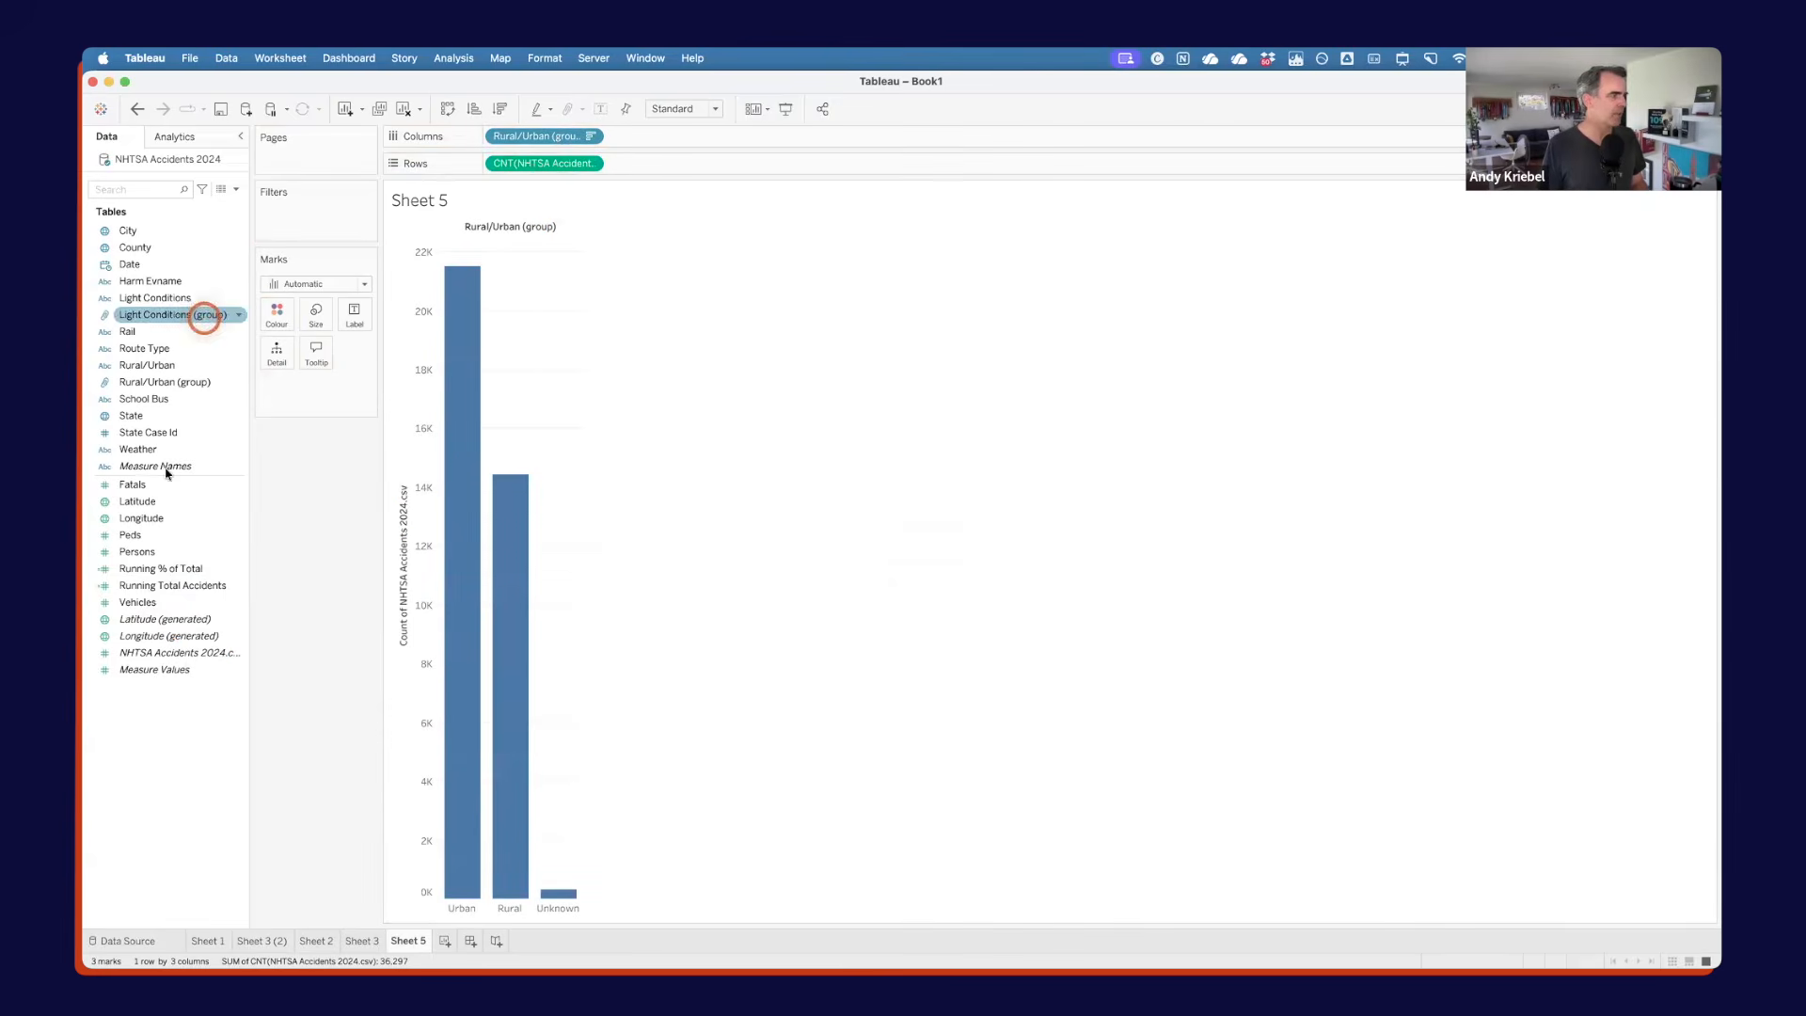
click(151, 300)
drag(151, 311, 277, 314)
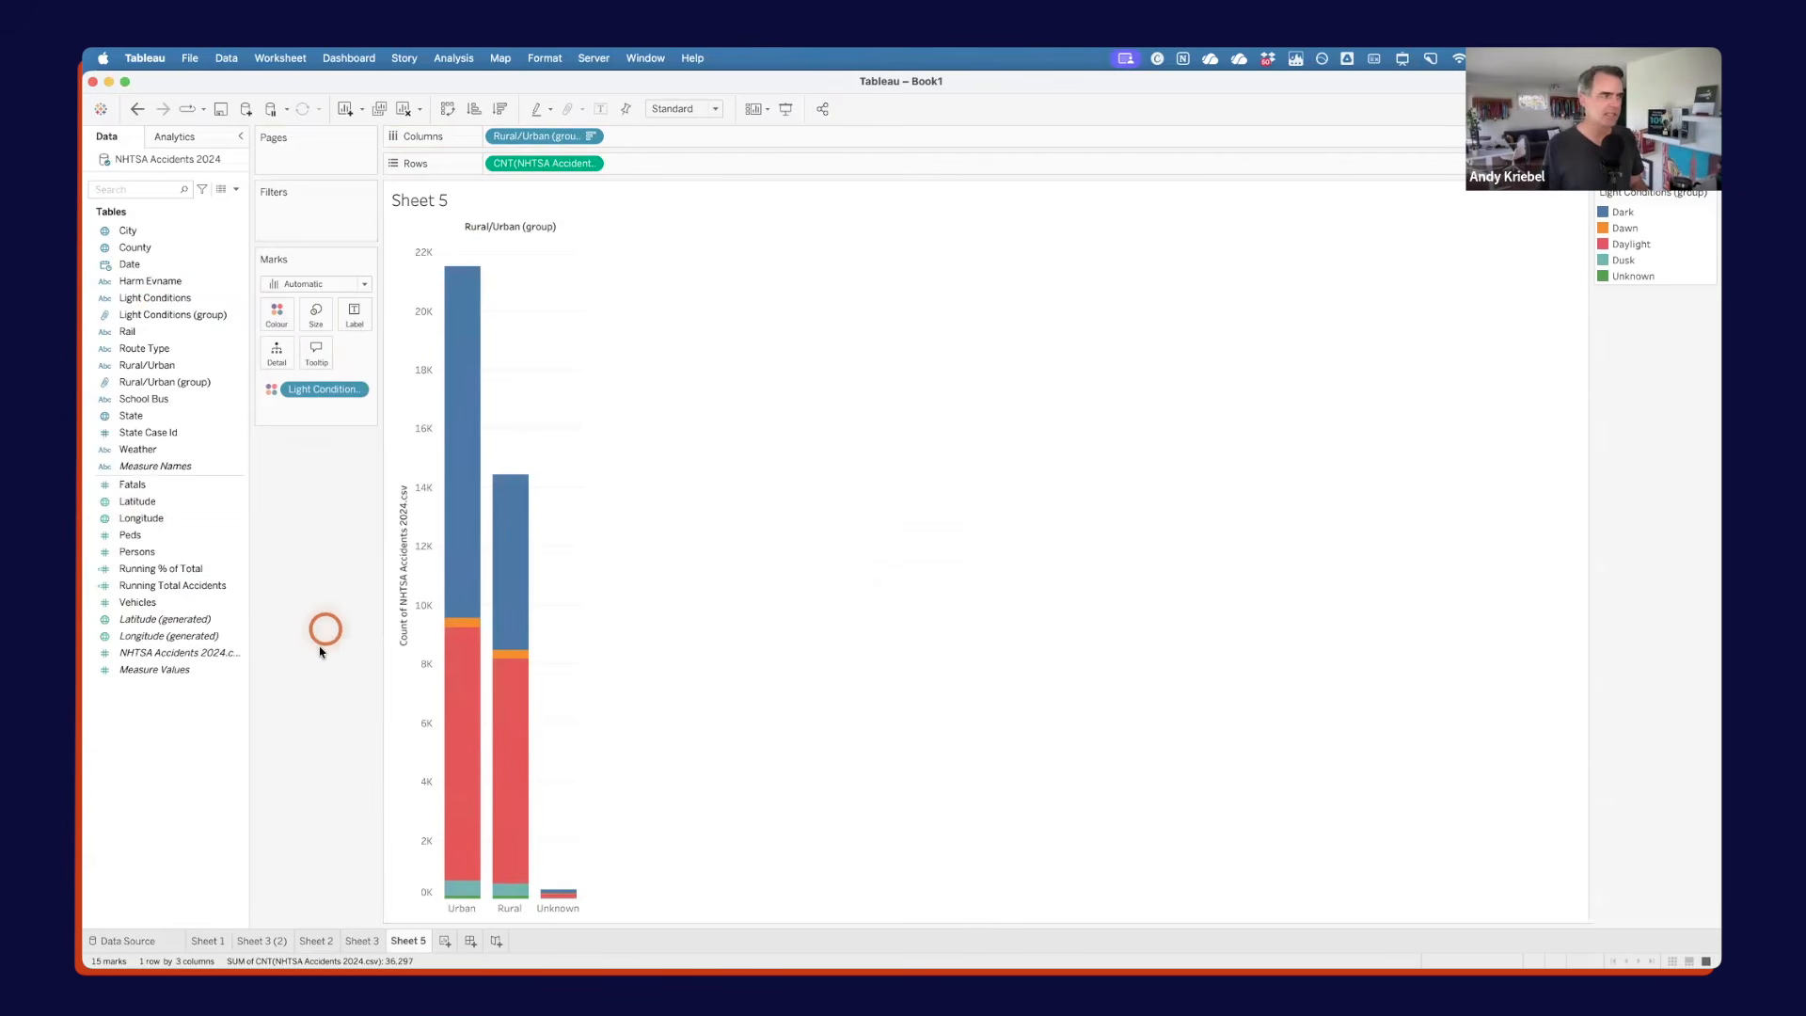
Review the formula of the Running Total Accidents calculated field without changing it.
click(155, 569)
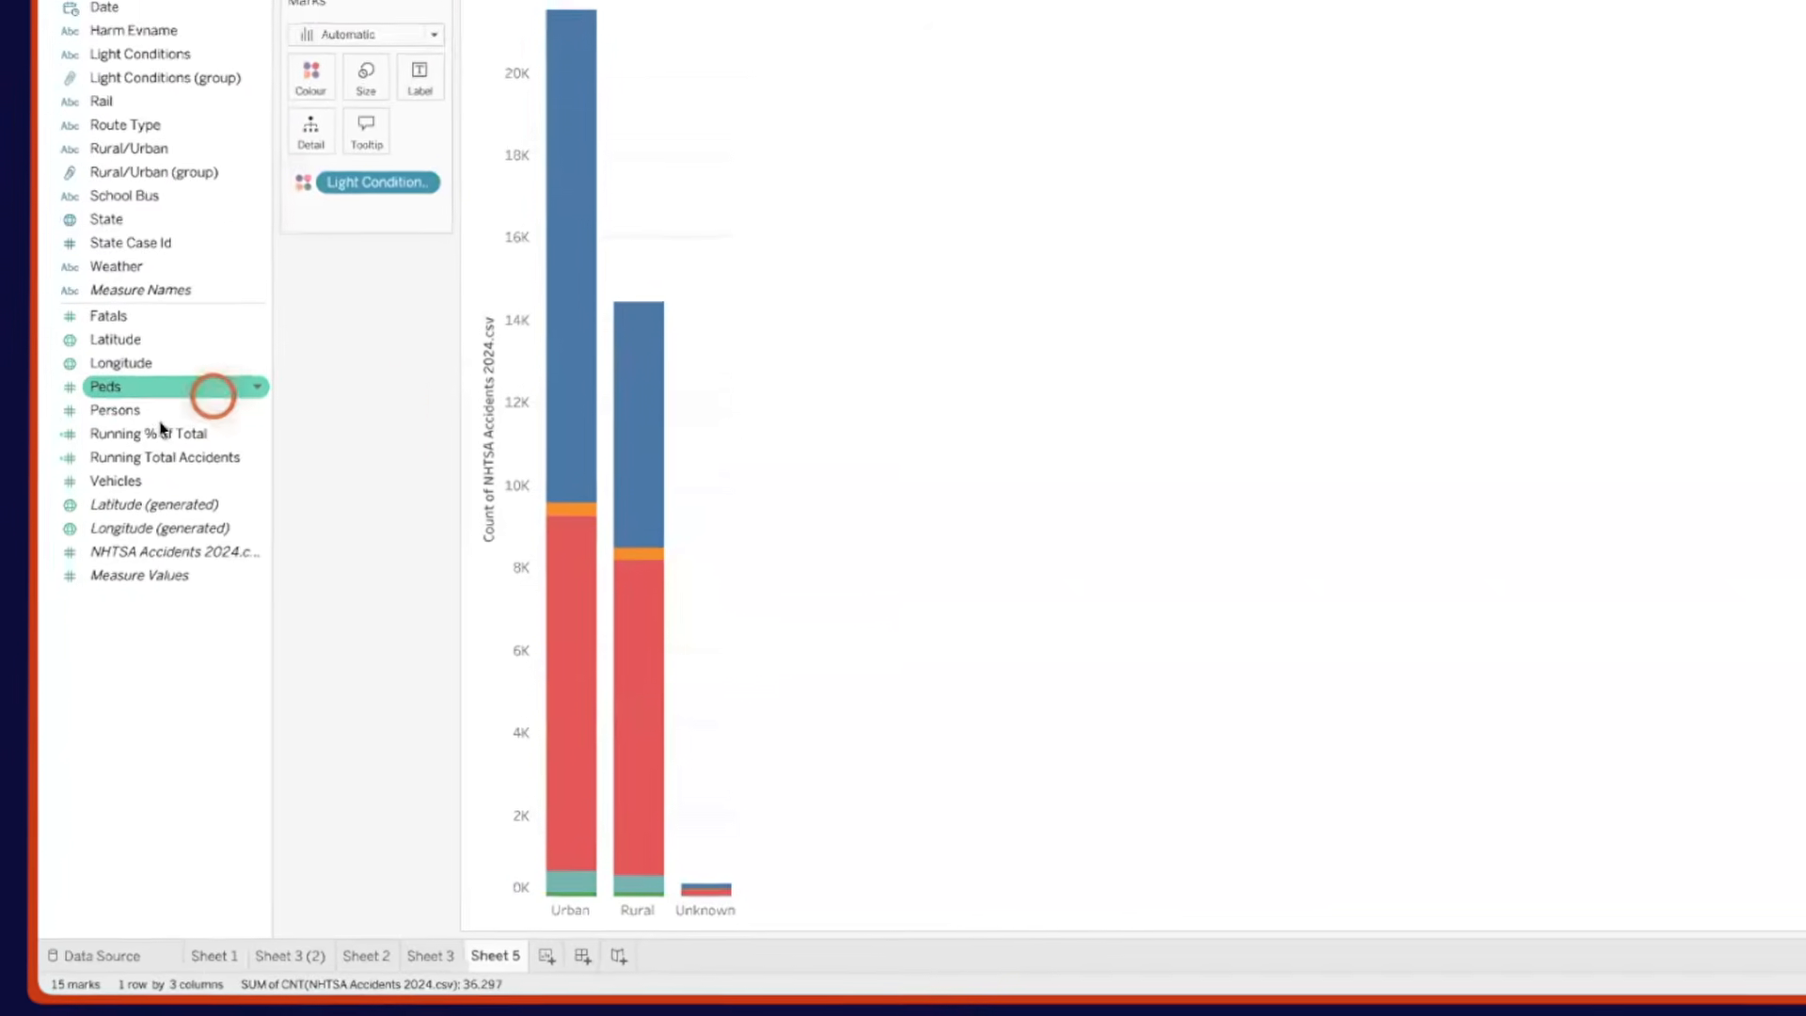
click(130, 425)
right_click(131, 429)
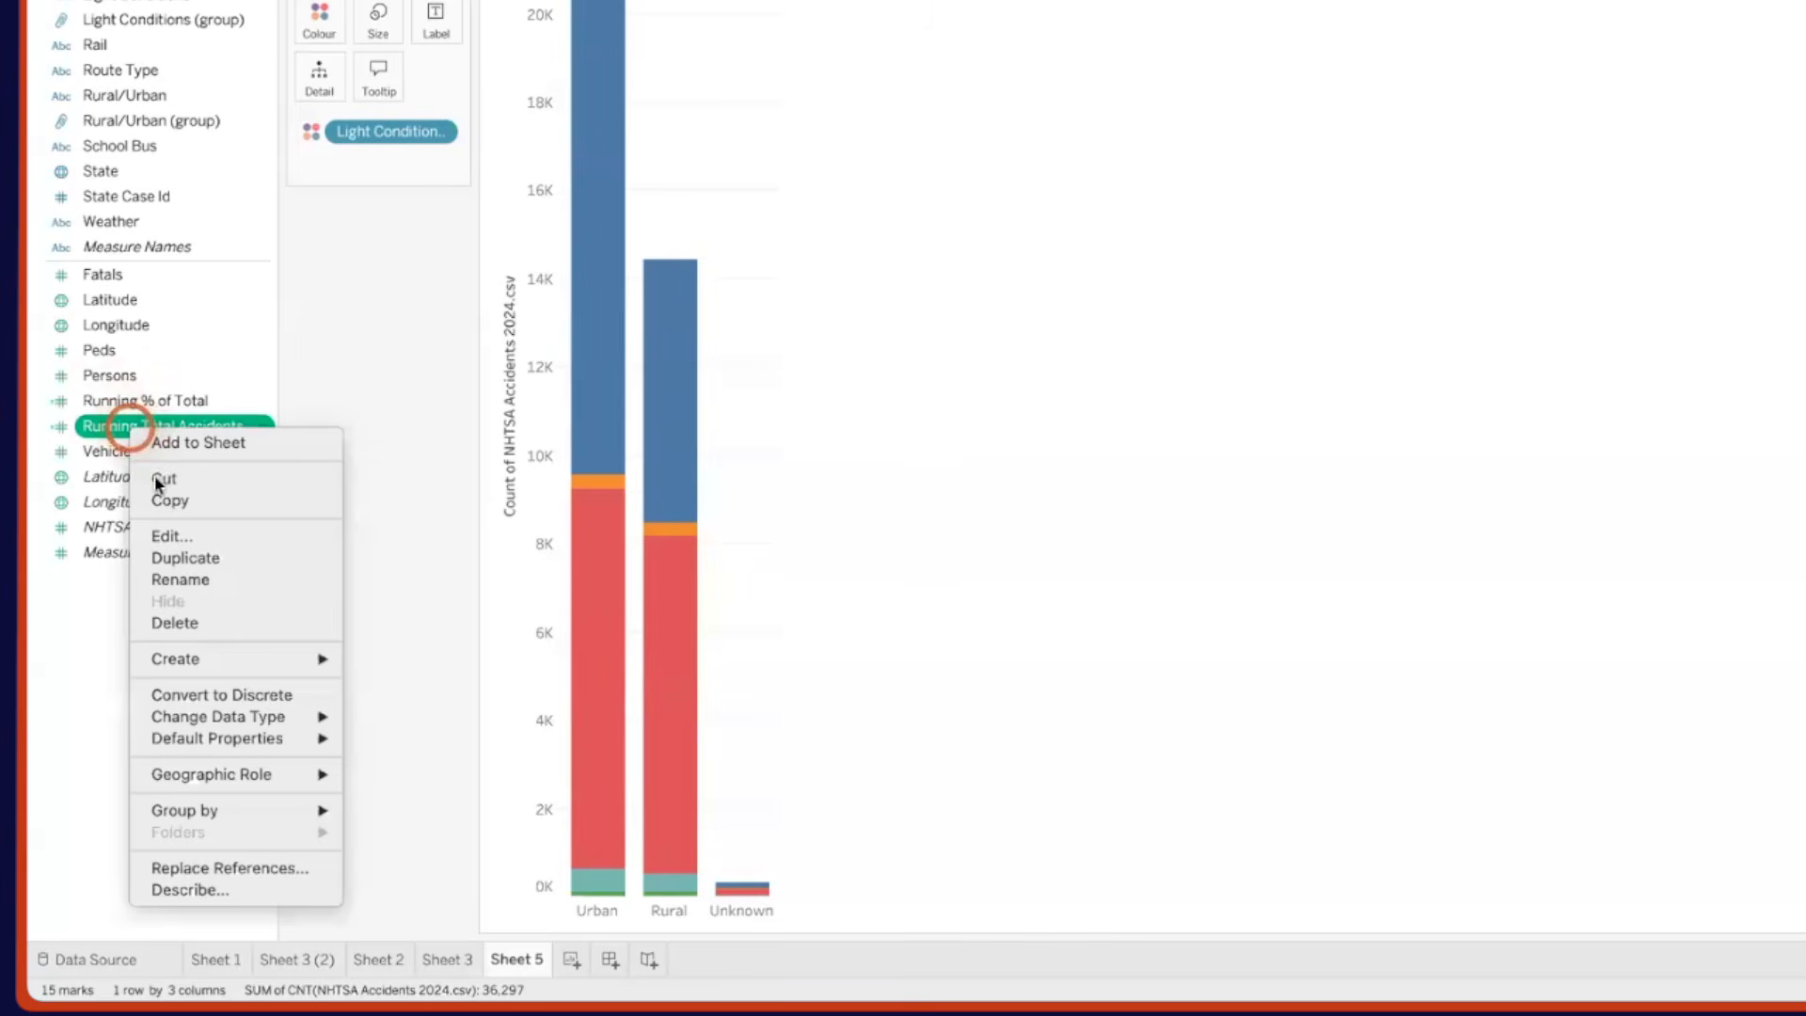
click(168, 535)
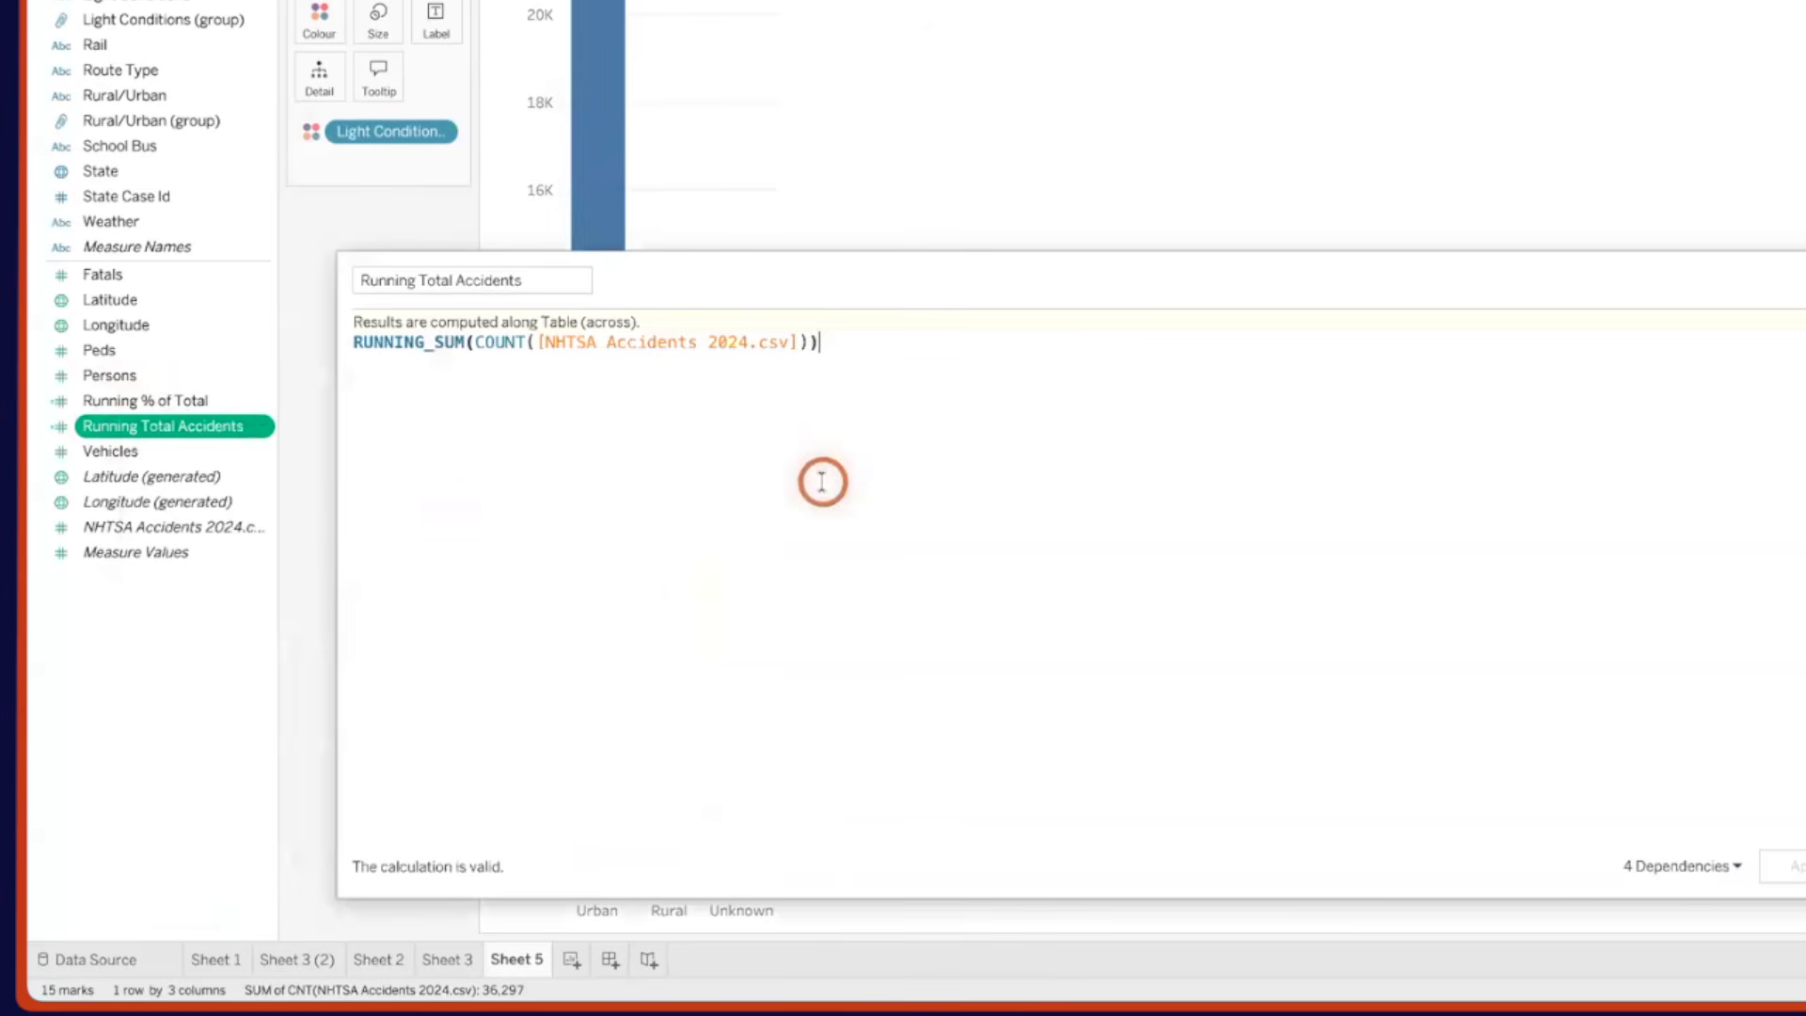
click(1354, 875)
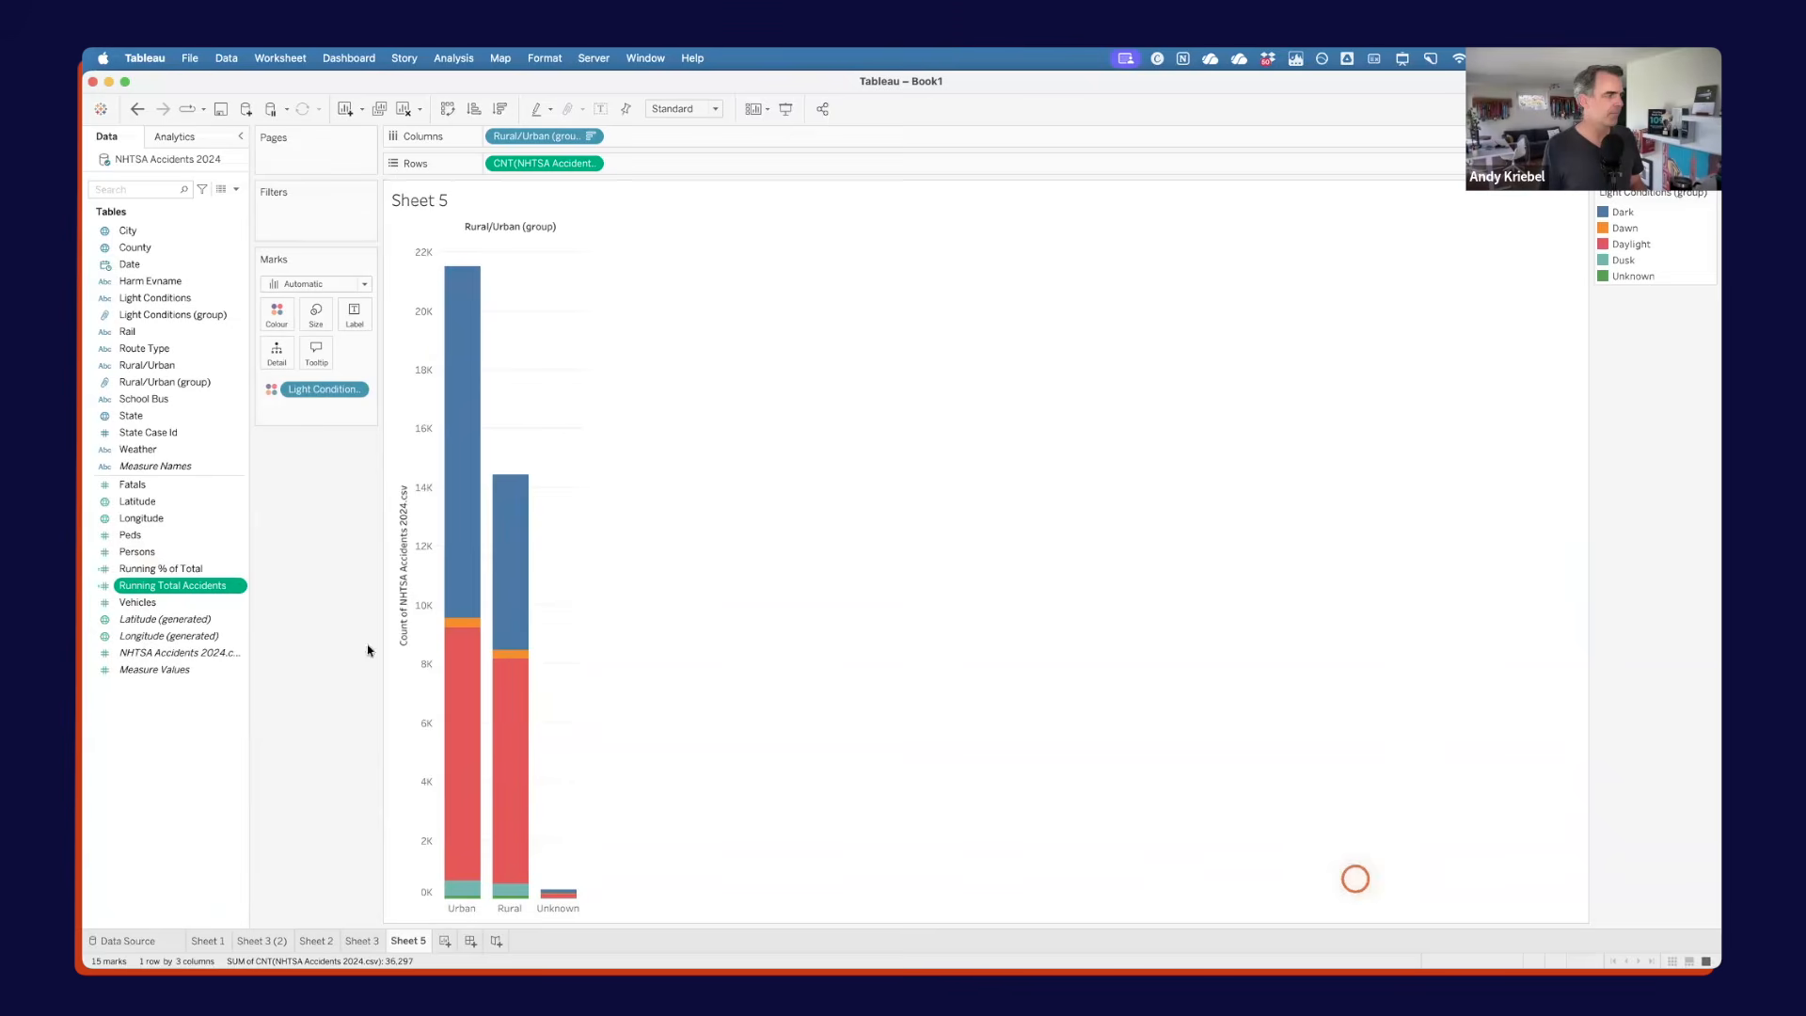
Add Running Total Accidents to the columns after Rural/Urban (group) and set the mark type to Bar.
drag(169, 589, 709, 137)
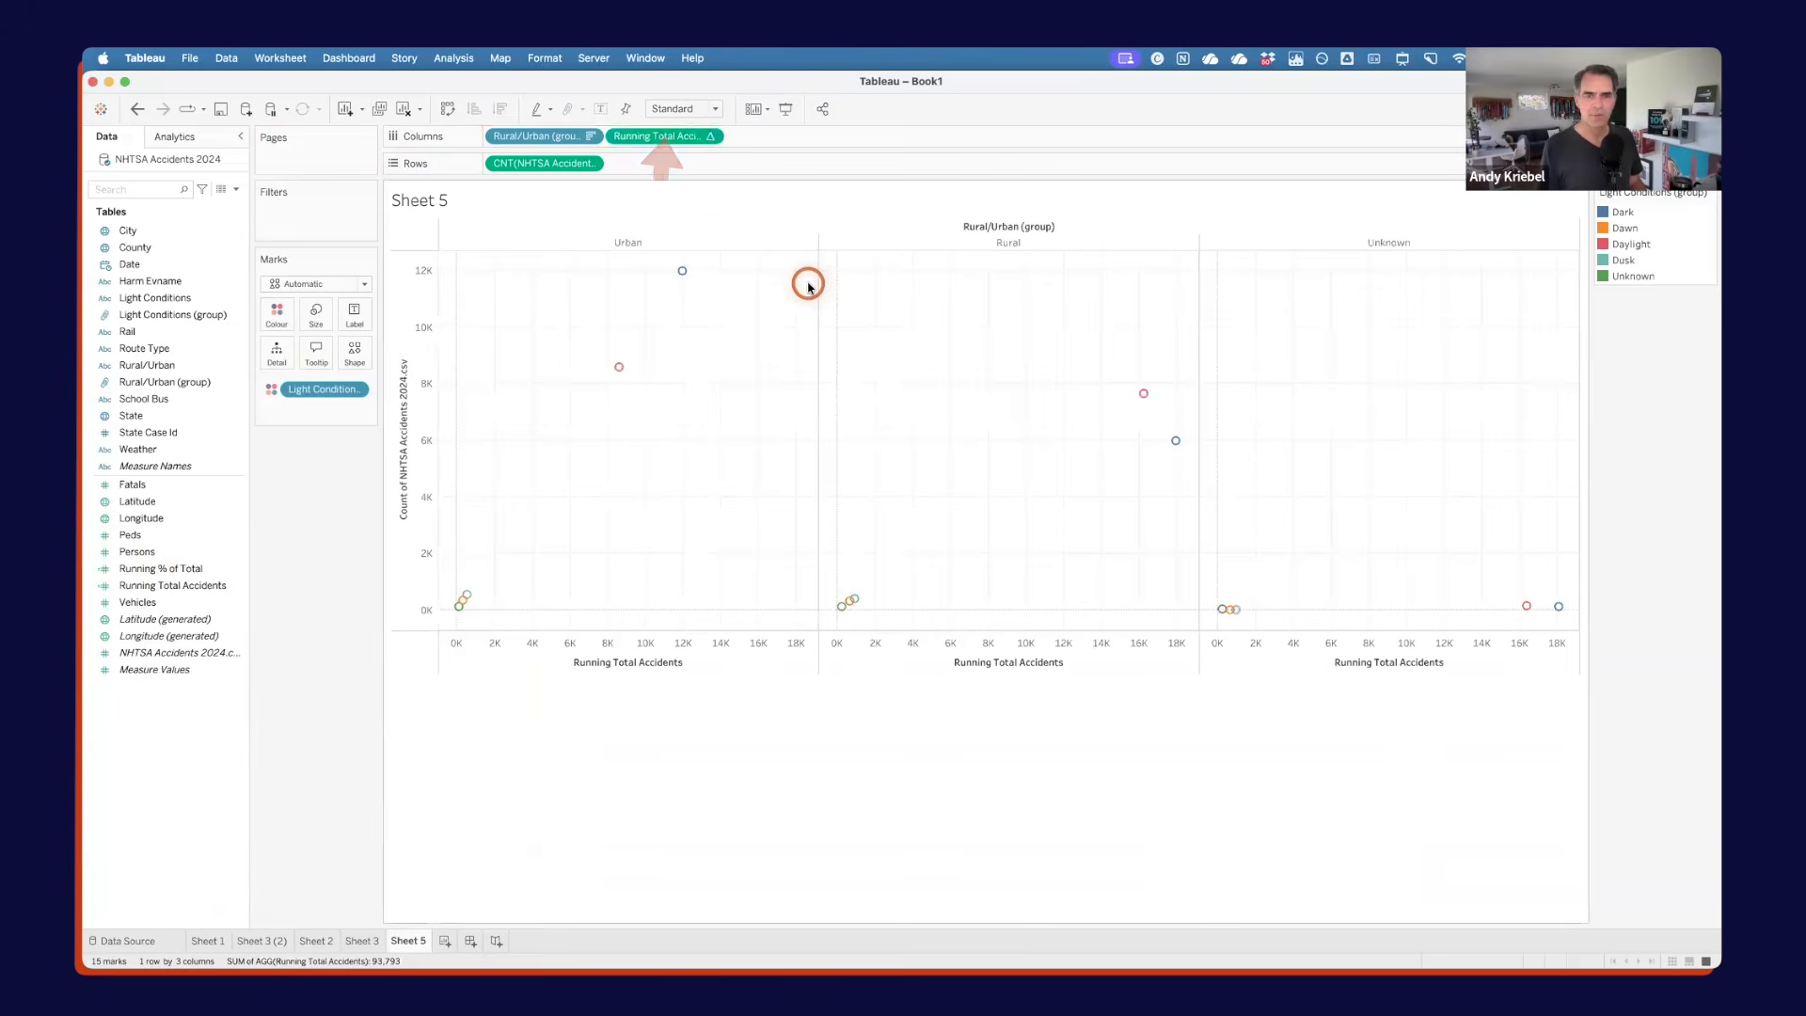
click(294, 283)
click(303, 322)
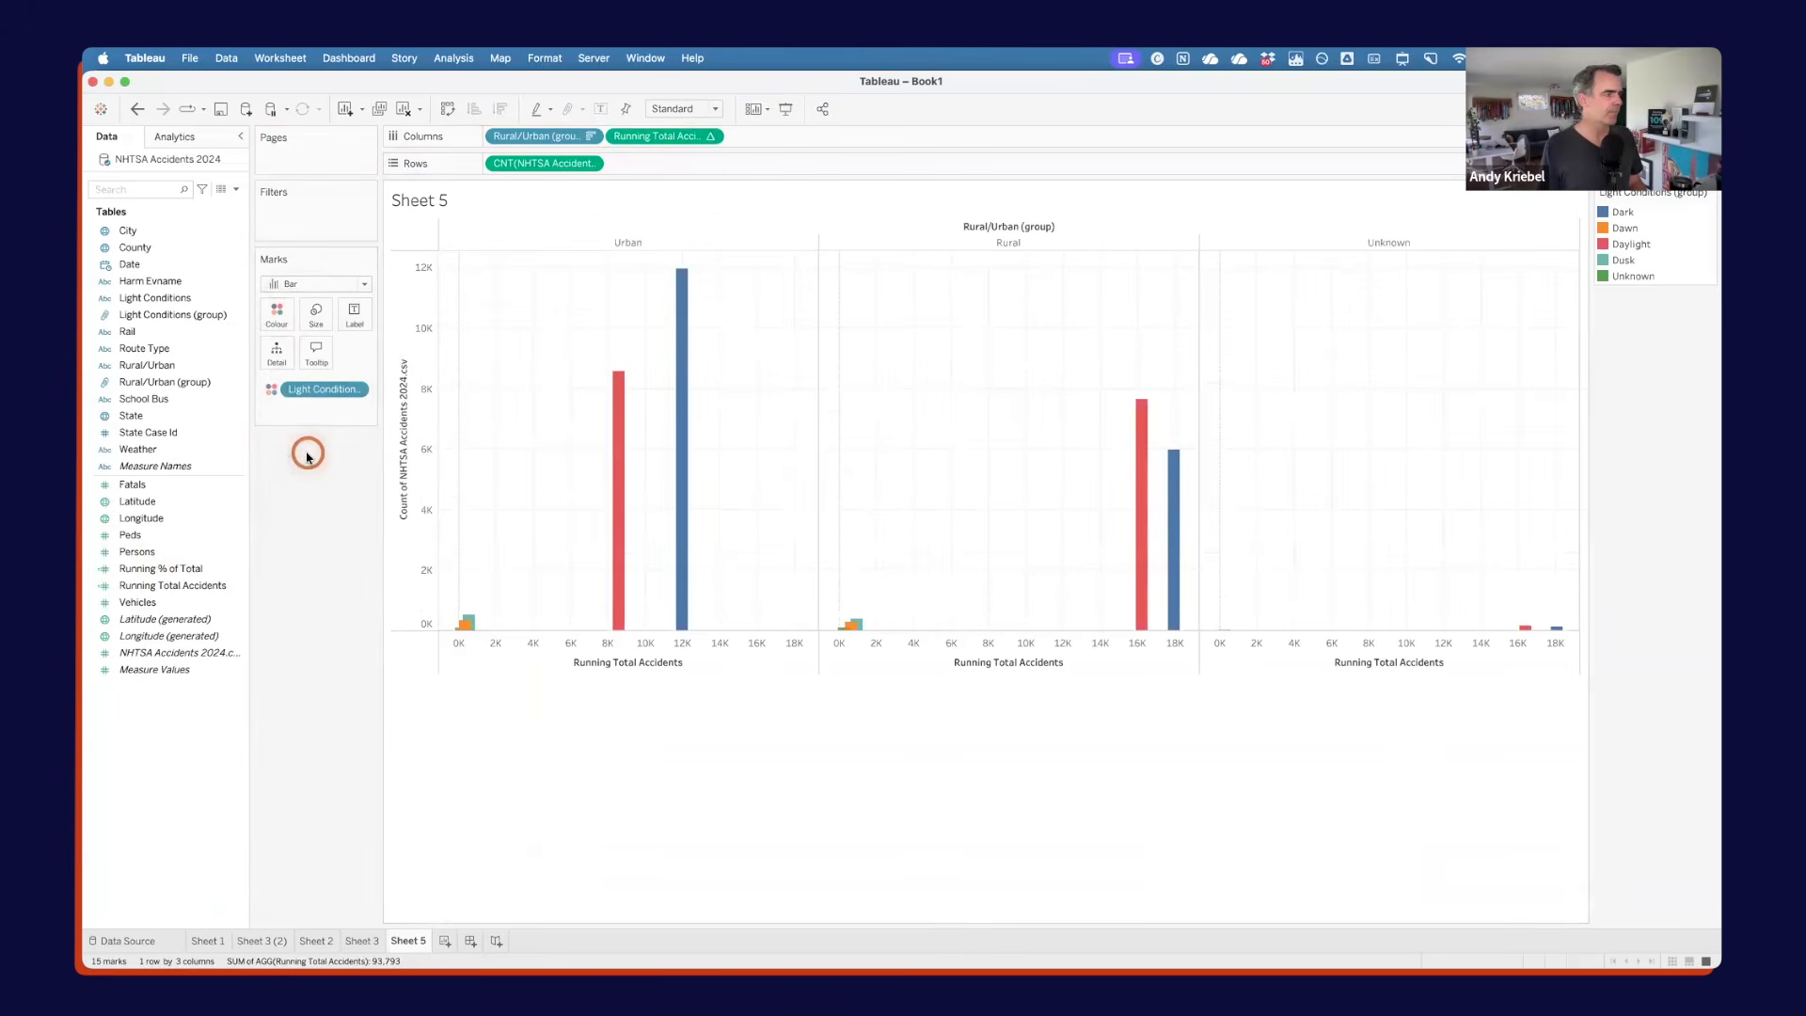
Size the bars by the NHTSA Accidents 2024.csv count, with fixed width and right alignment.
mouse_move(177, 651)
mouse_down()
mouse_move(291, 423)
mouse_move(317, 321)
mouse_up()
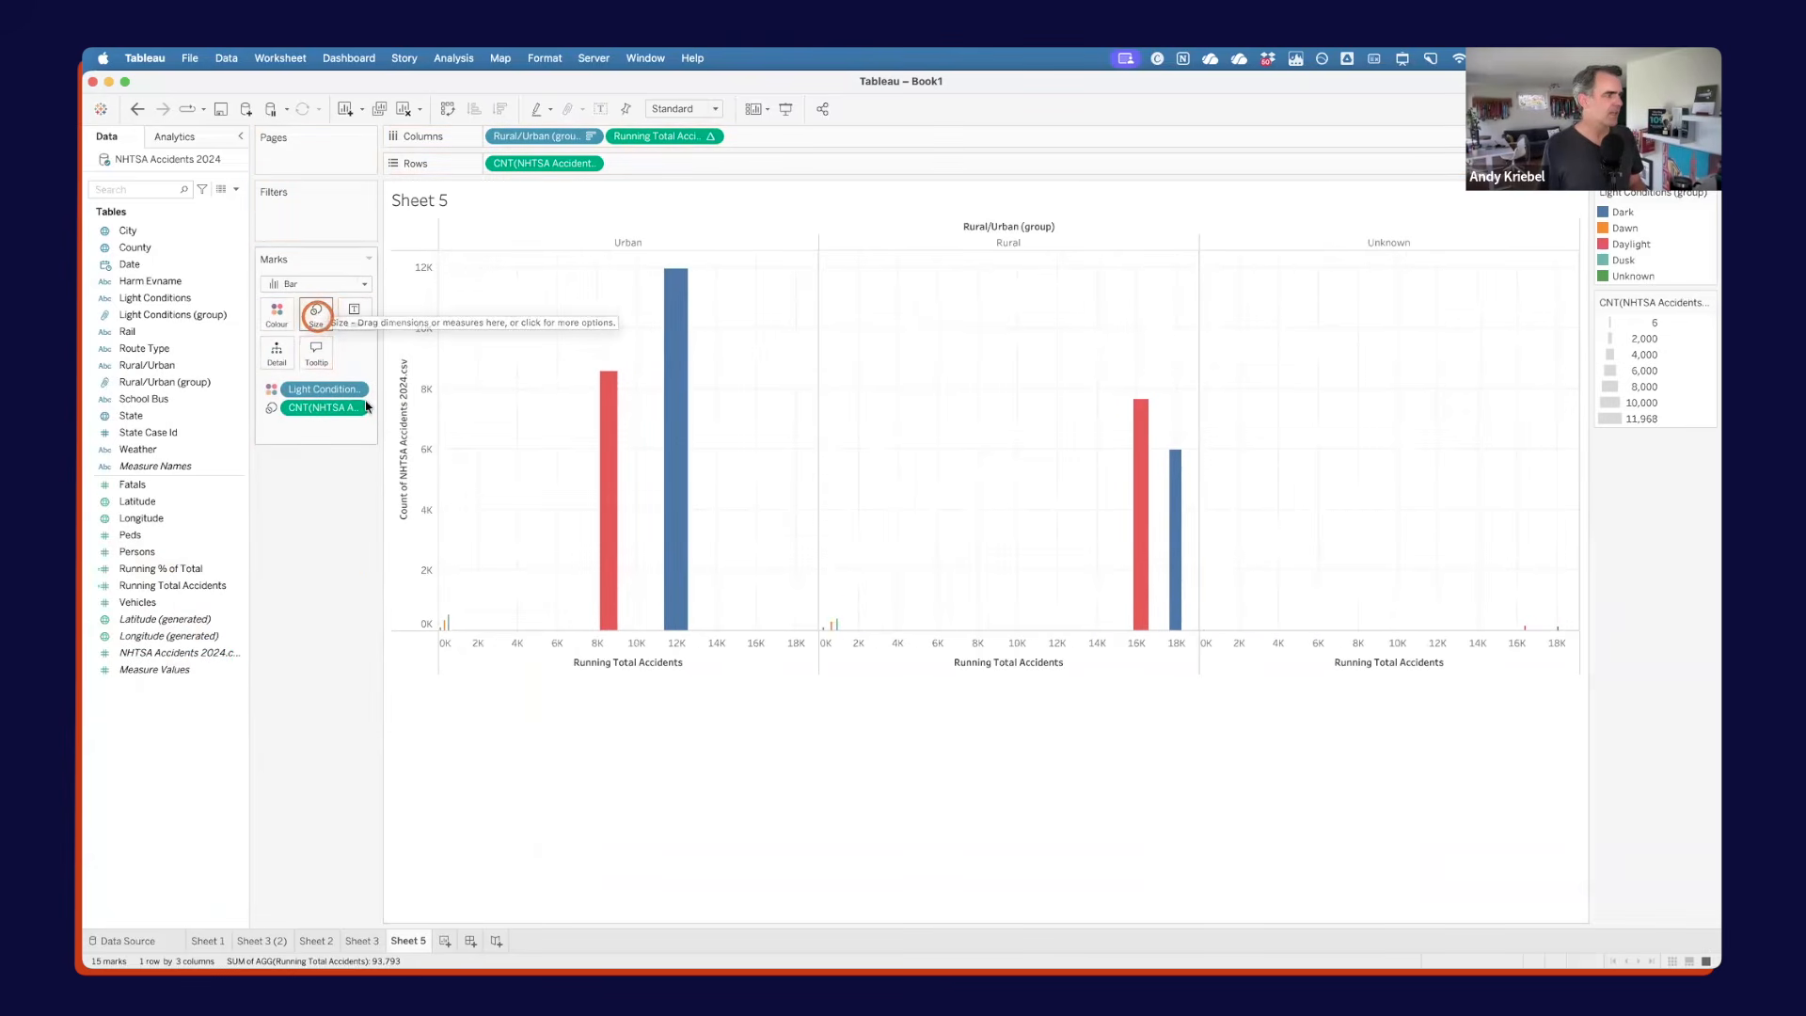
click(317, 321)
click(403, 356)
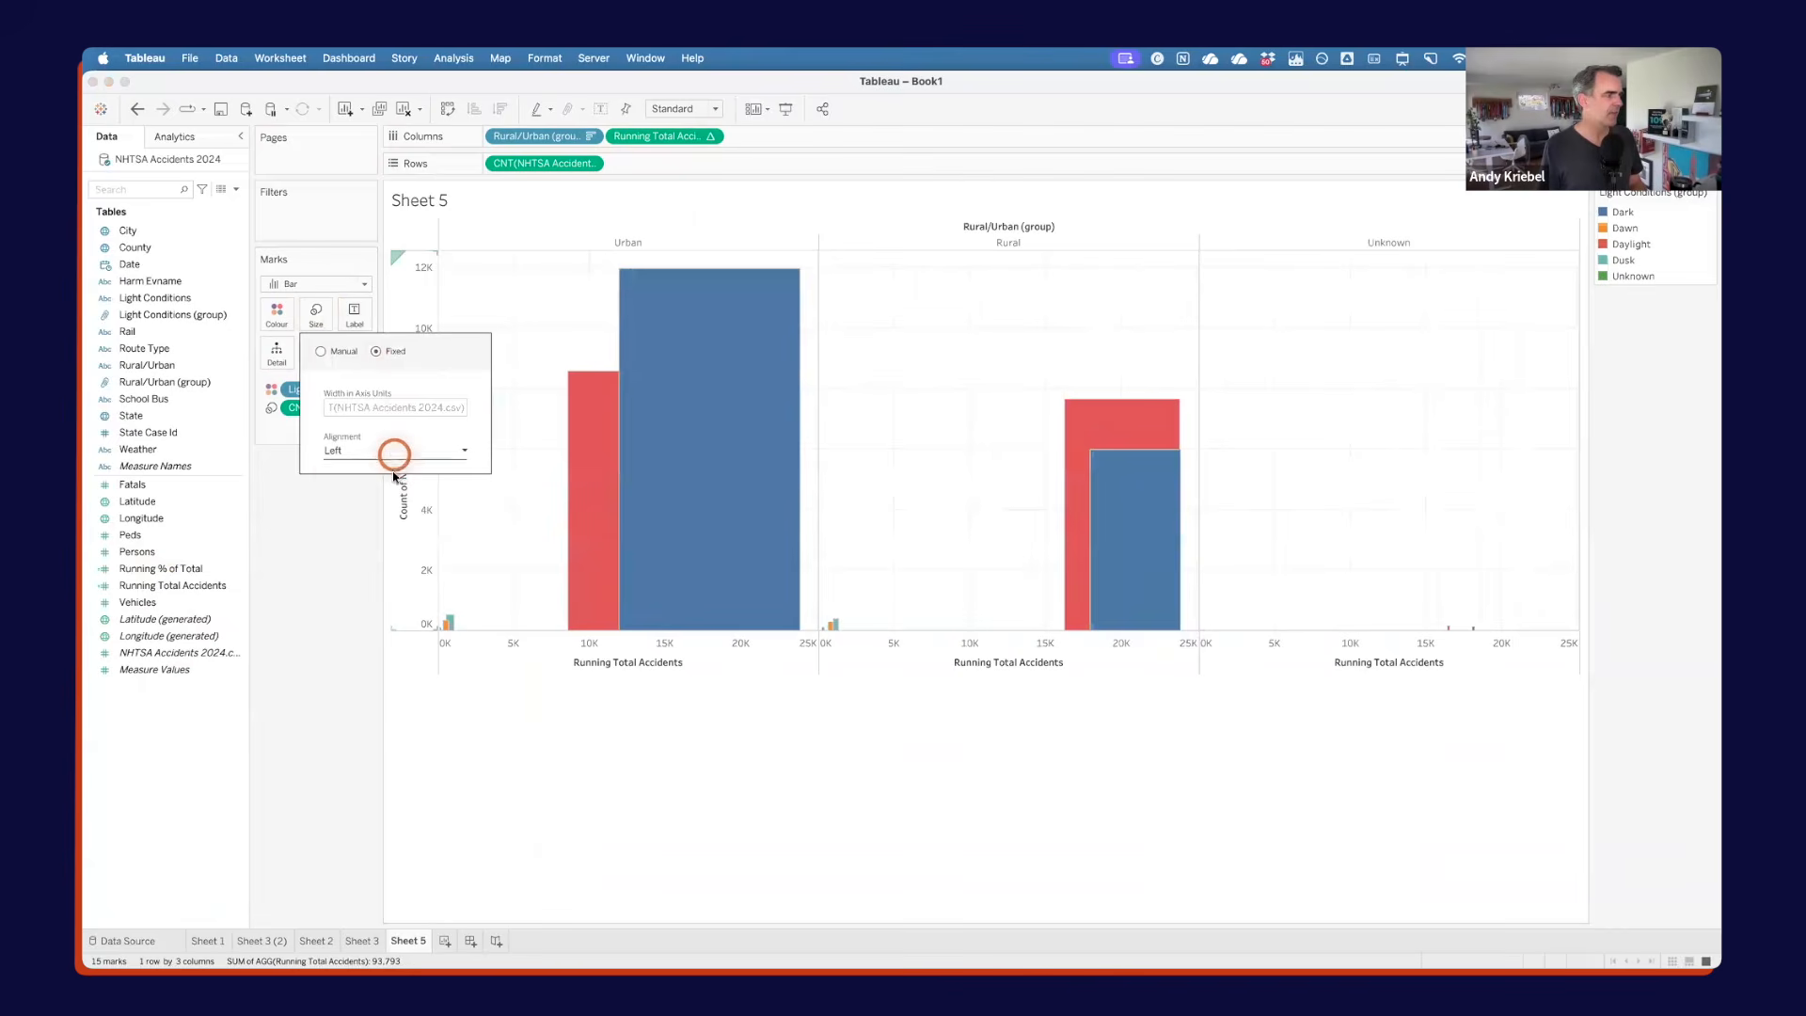
click(393, 451)
click(384, 485)
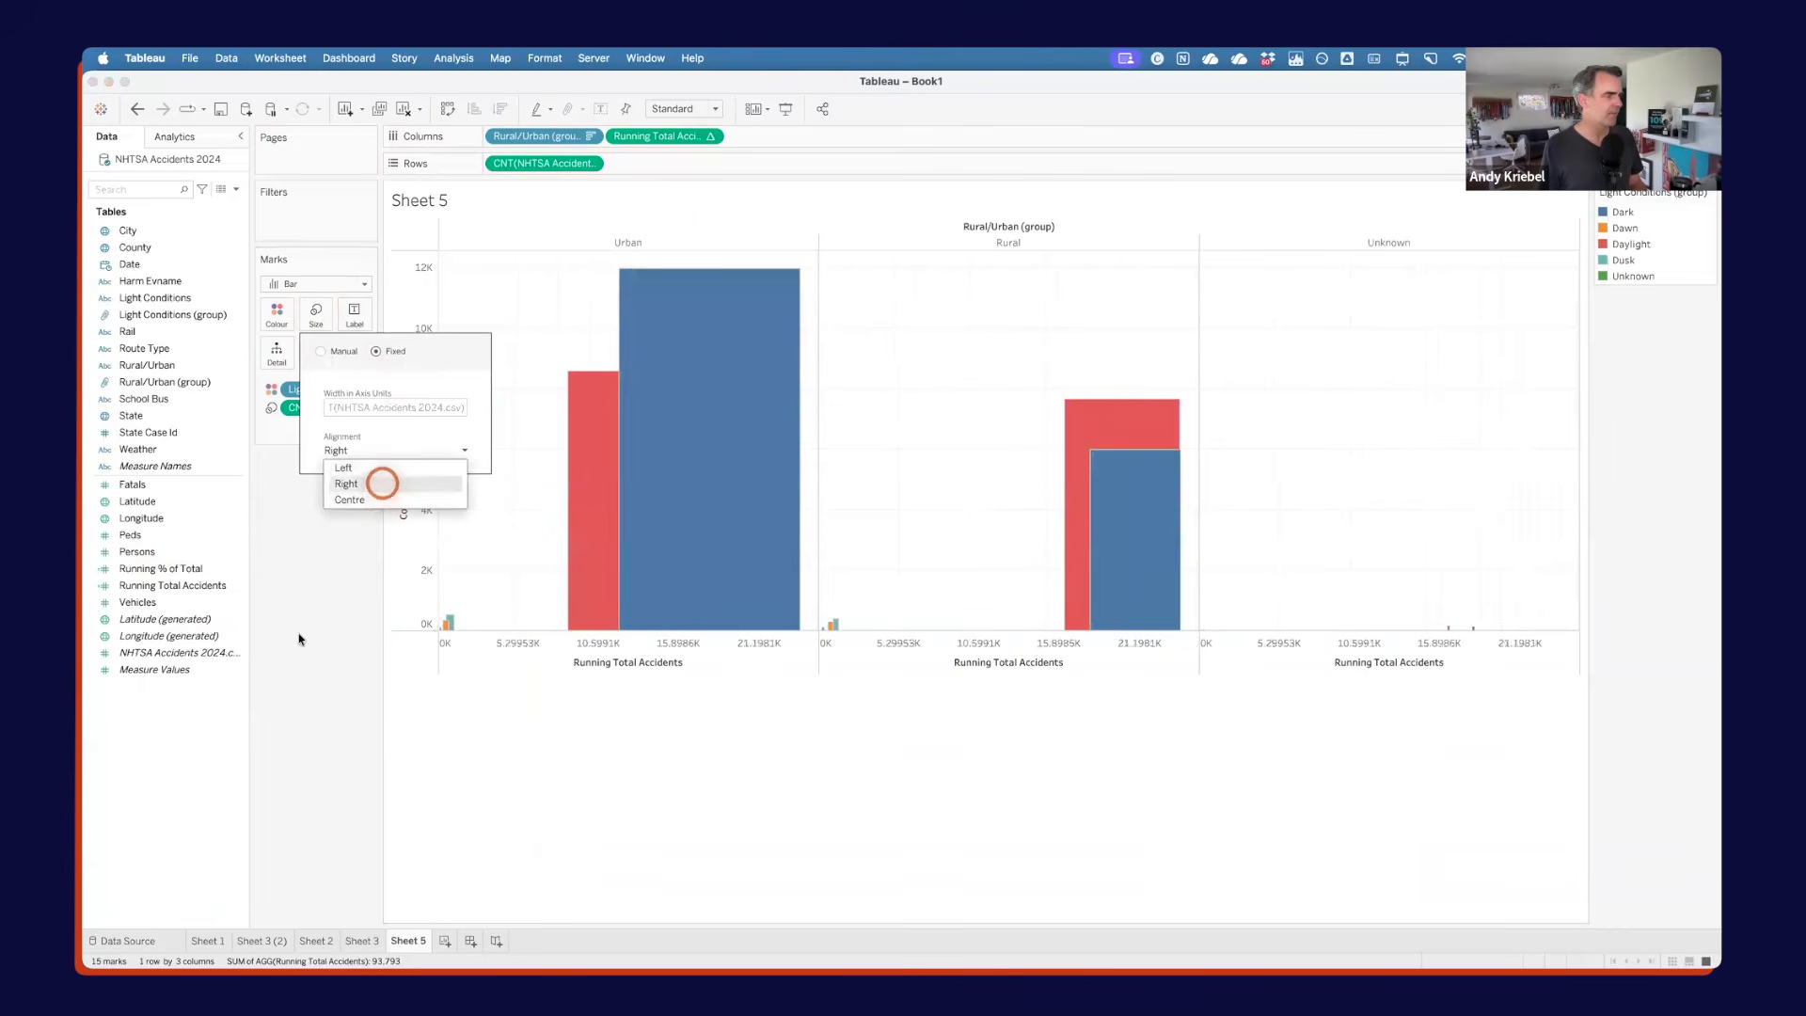
click(258, 712)
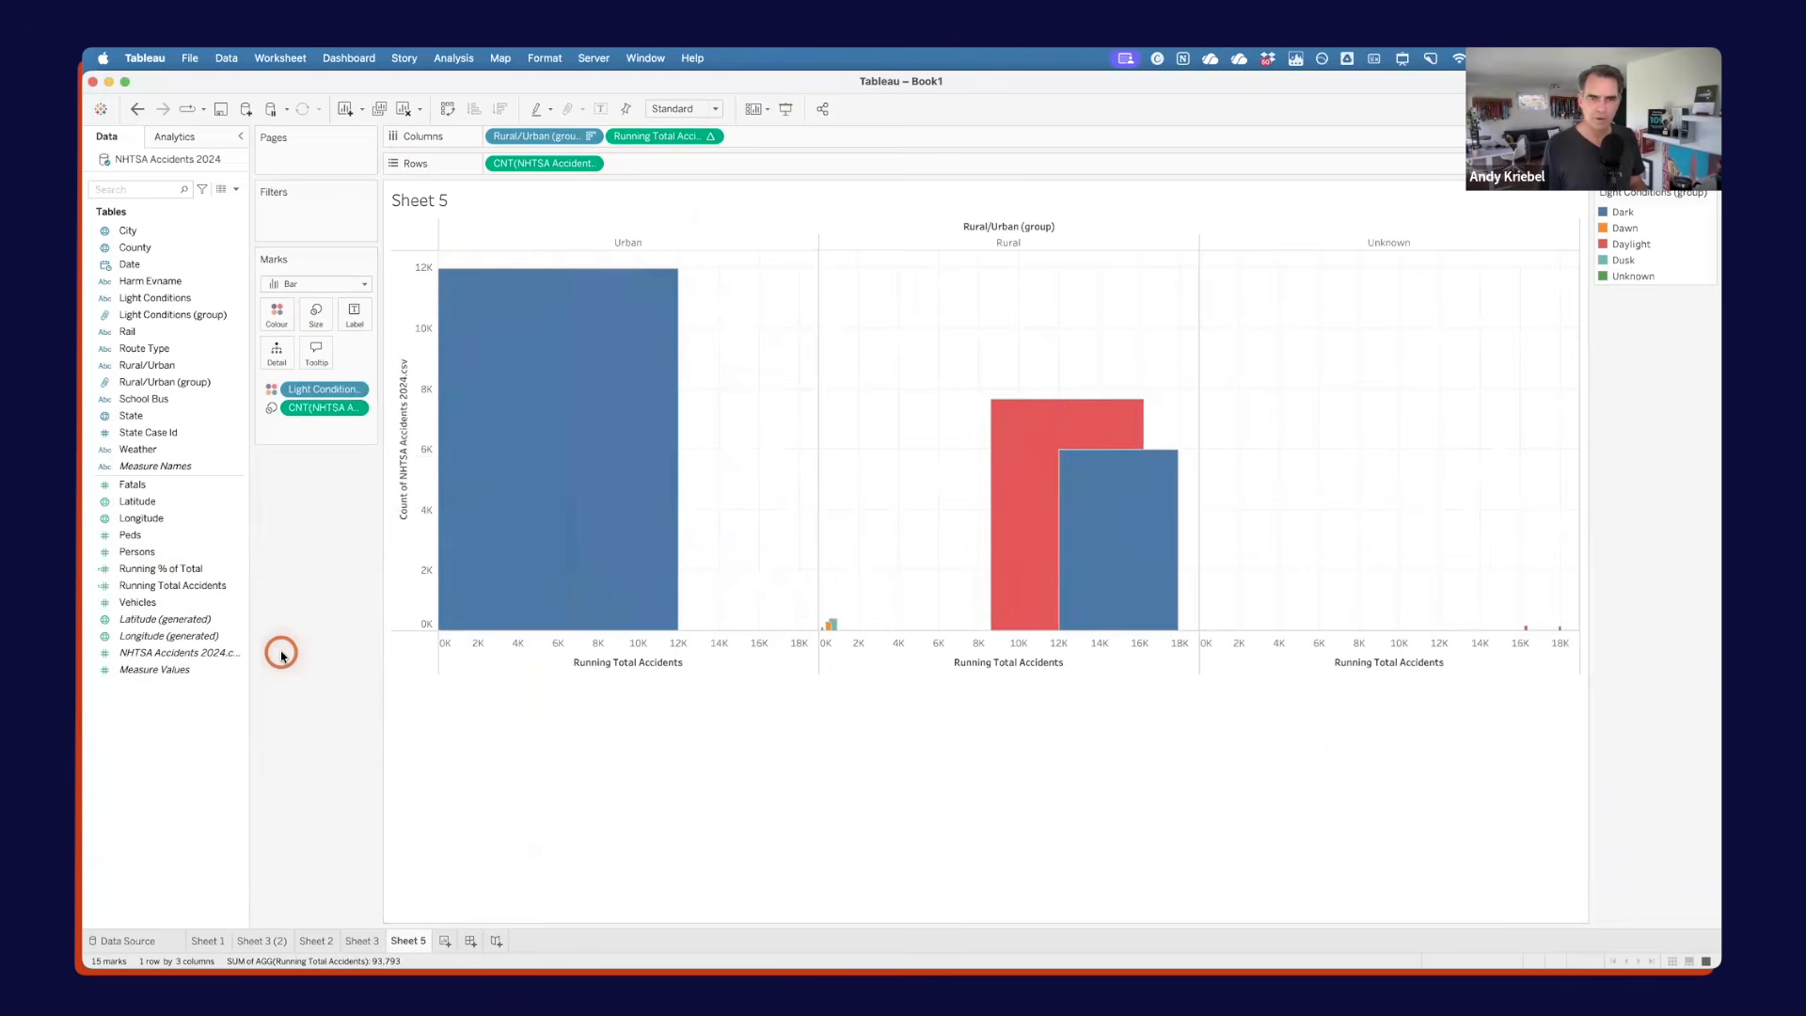
Compute the Running Total Accidents table calculation over Rural/Urban (group) and Light Conditions (group), at the Light Conditions (group) level.
click(679, 136)
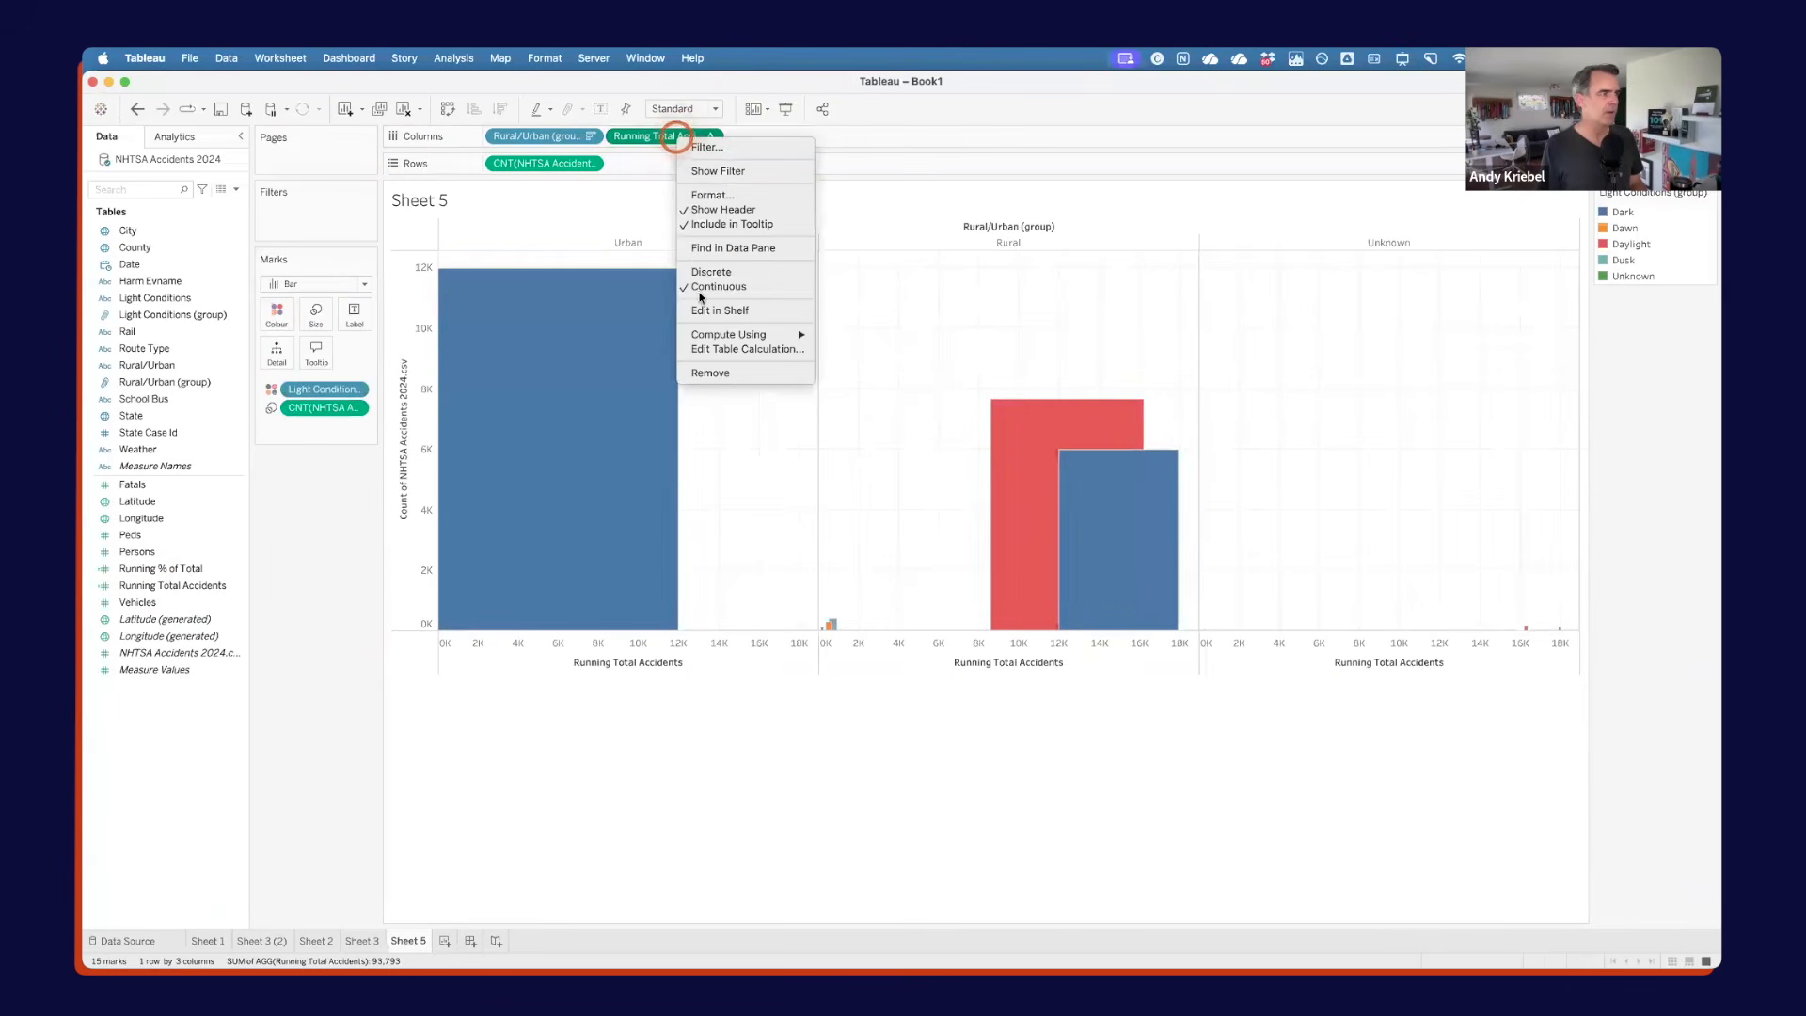
click(713, 349)
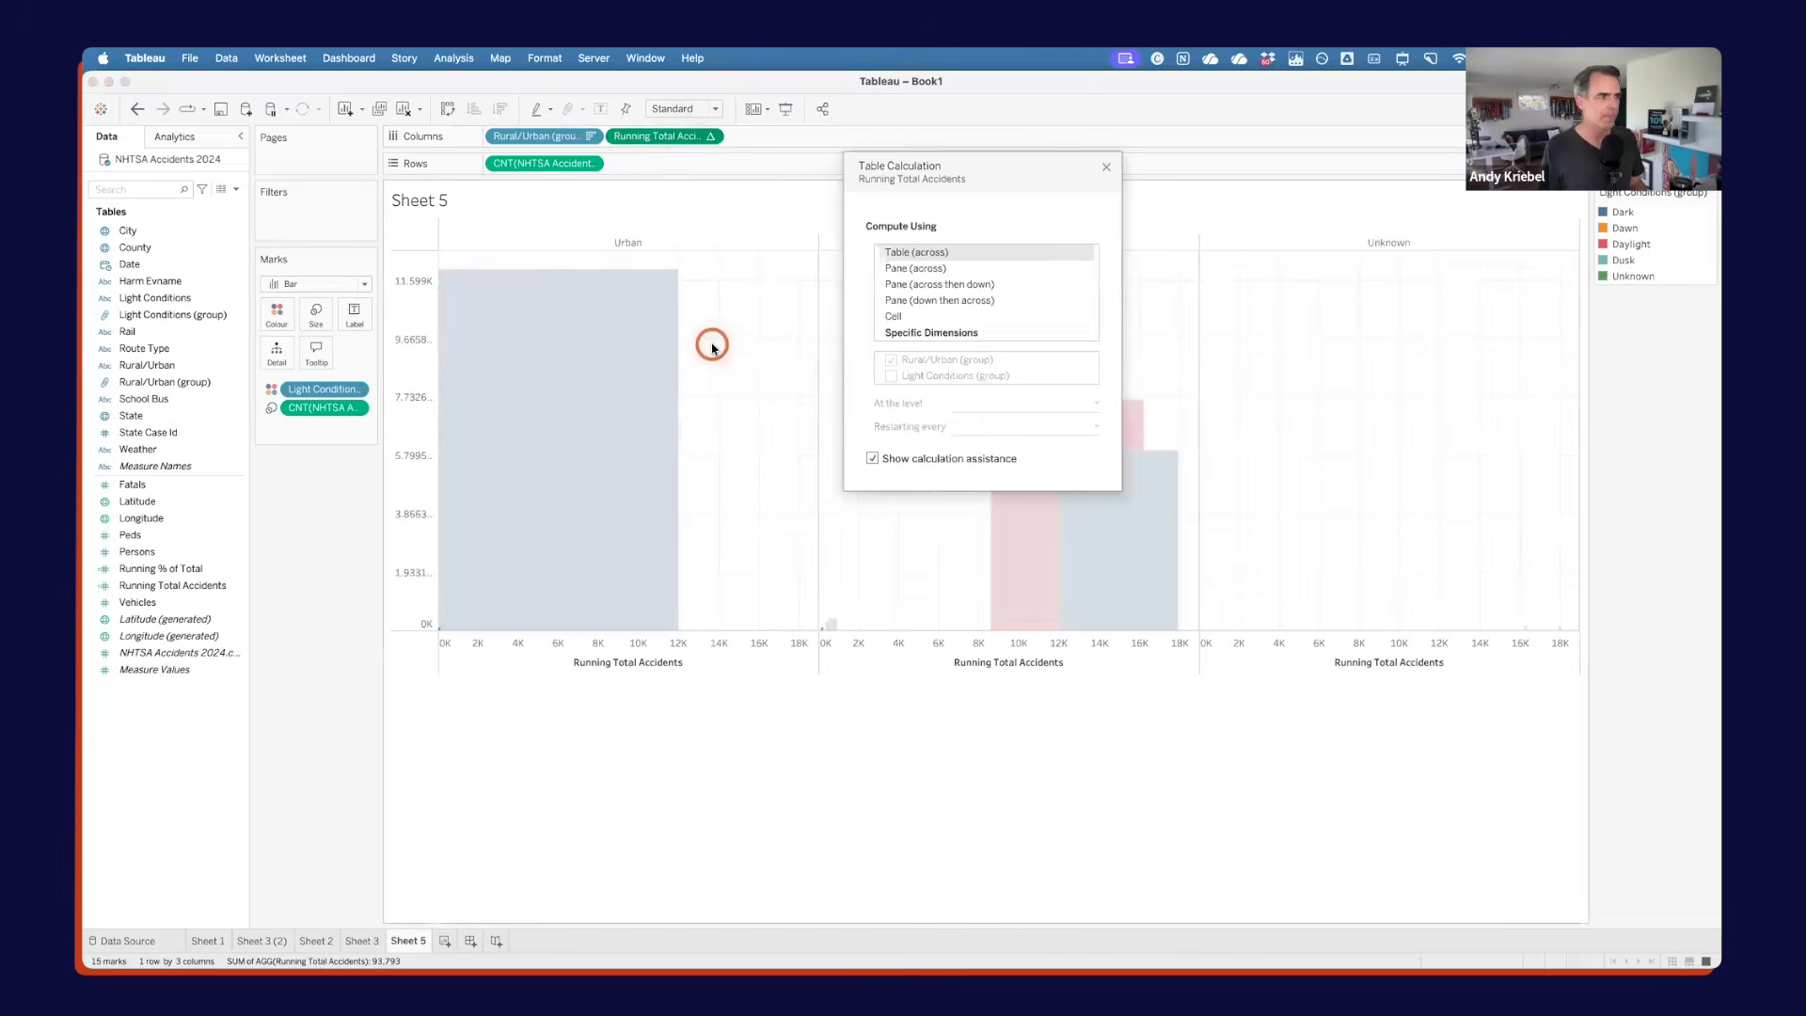
click(908, 334)
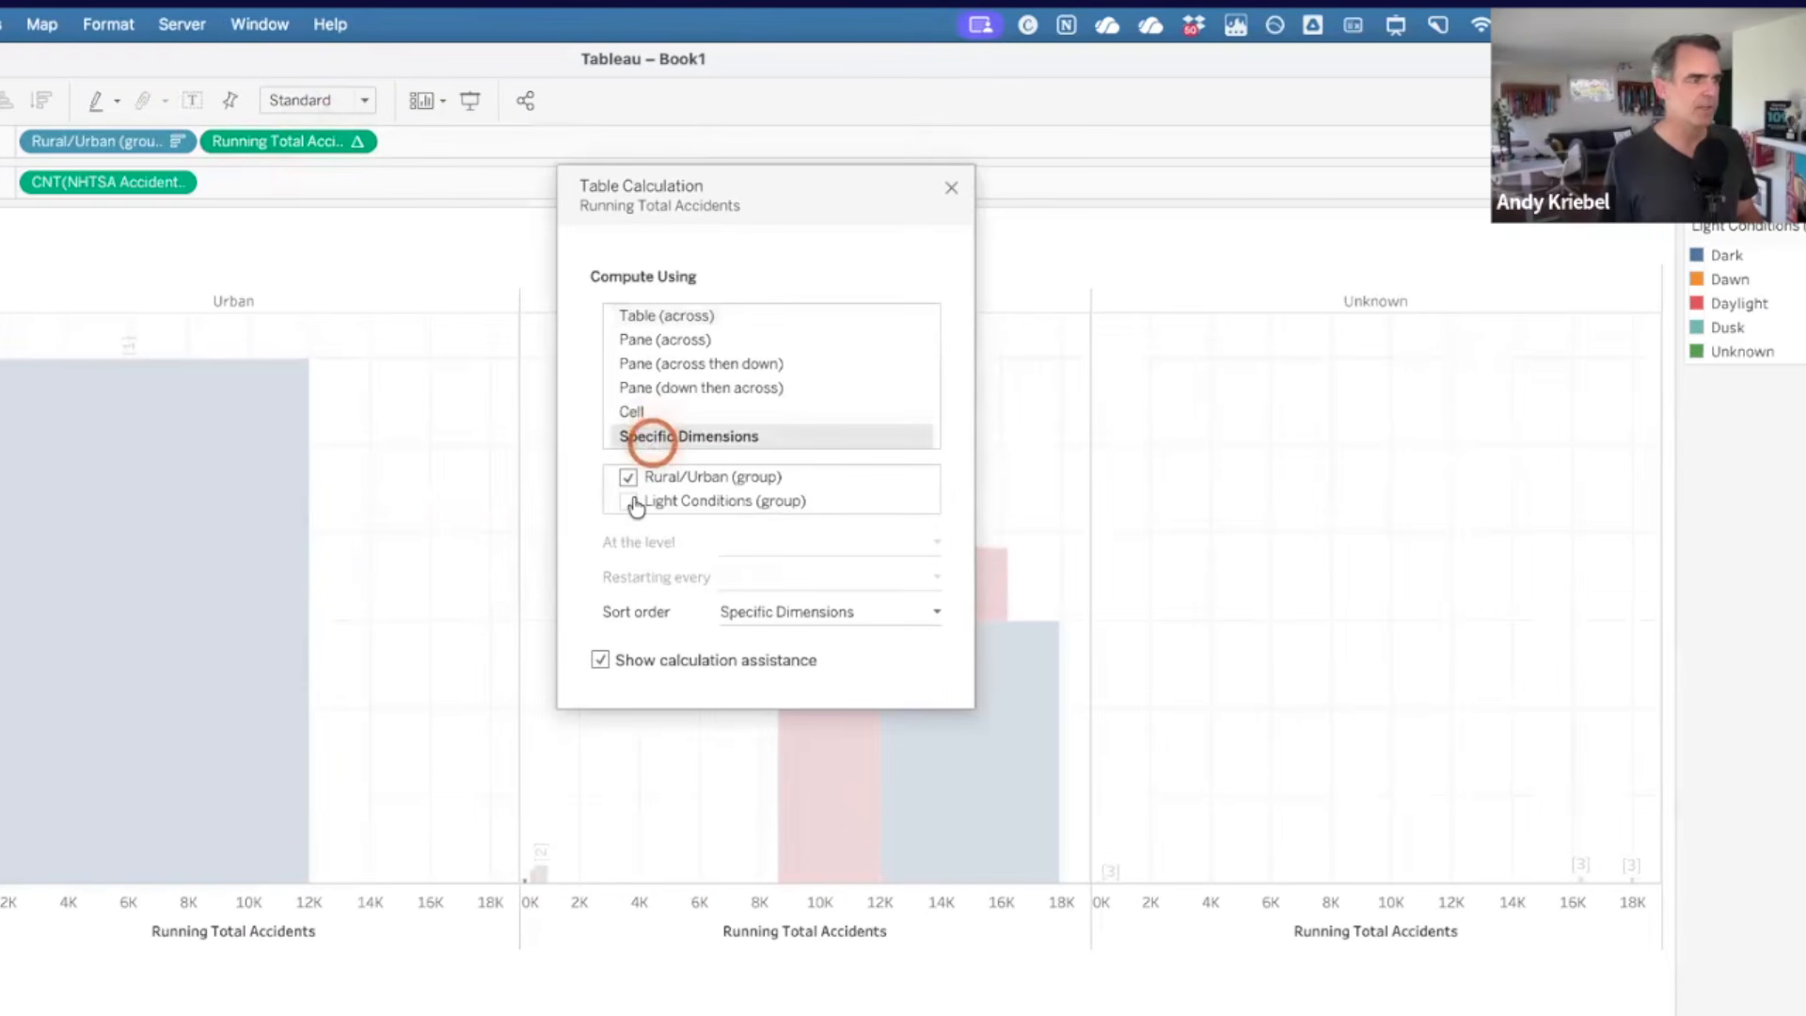
click(649, 489)
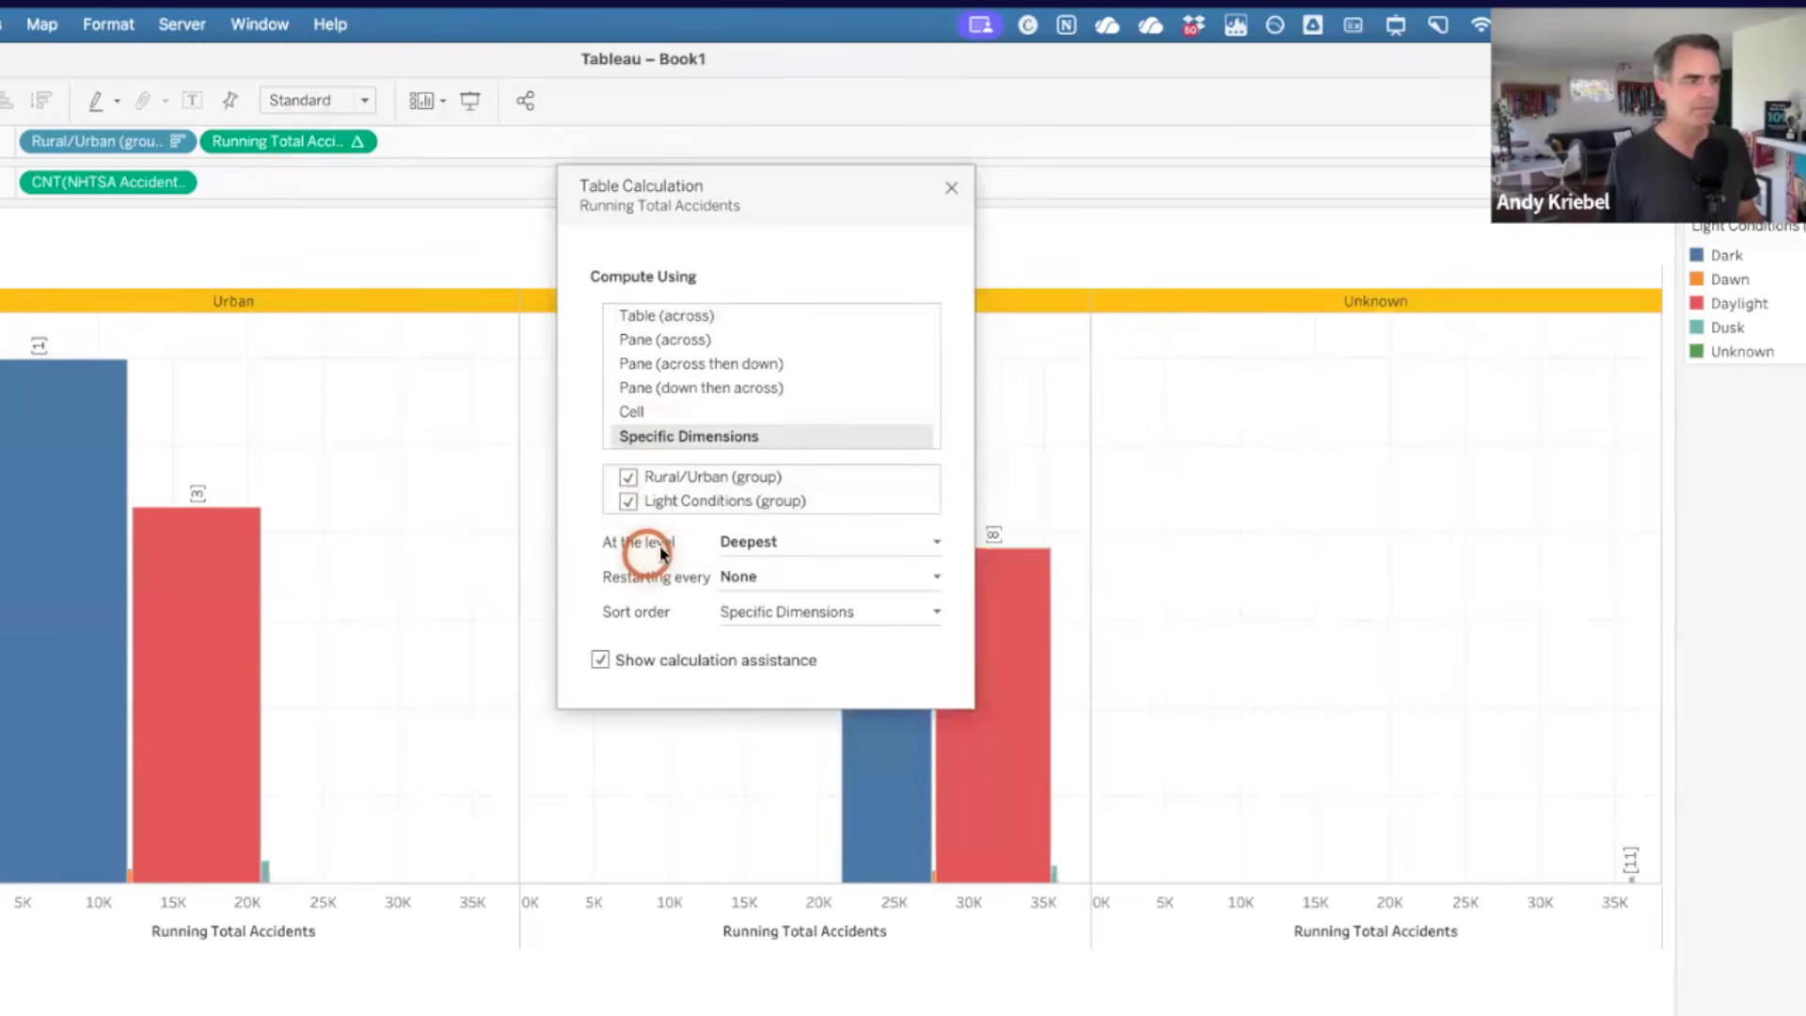
click(788, 551)
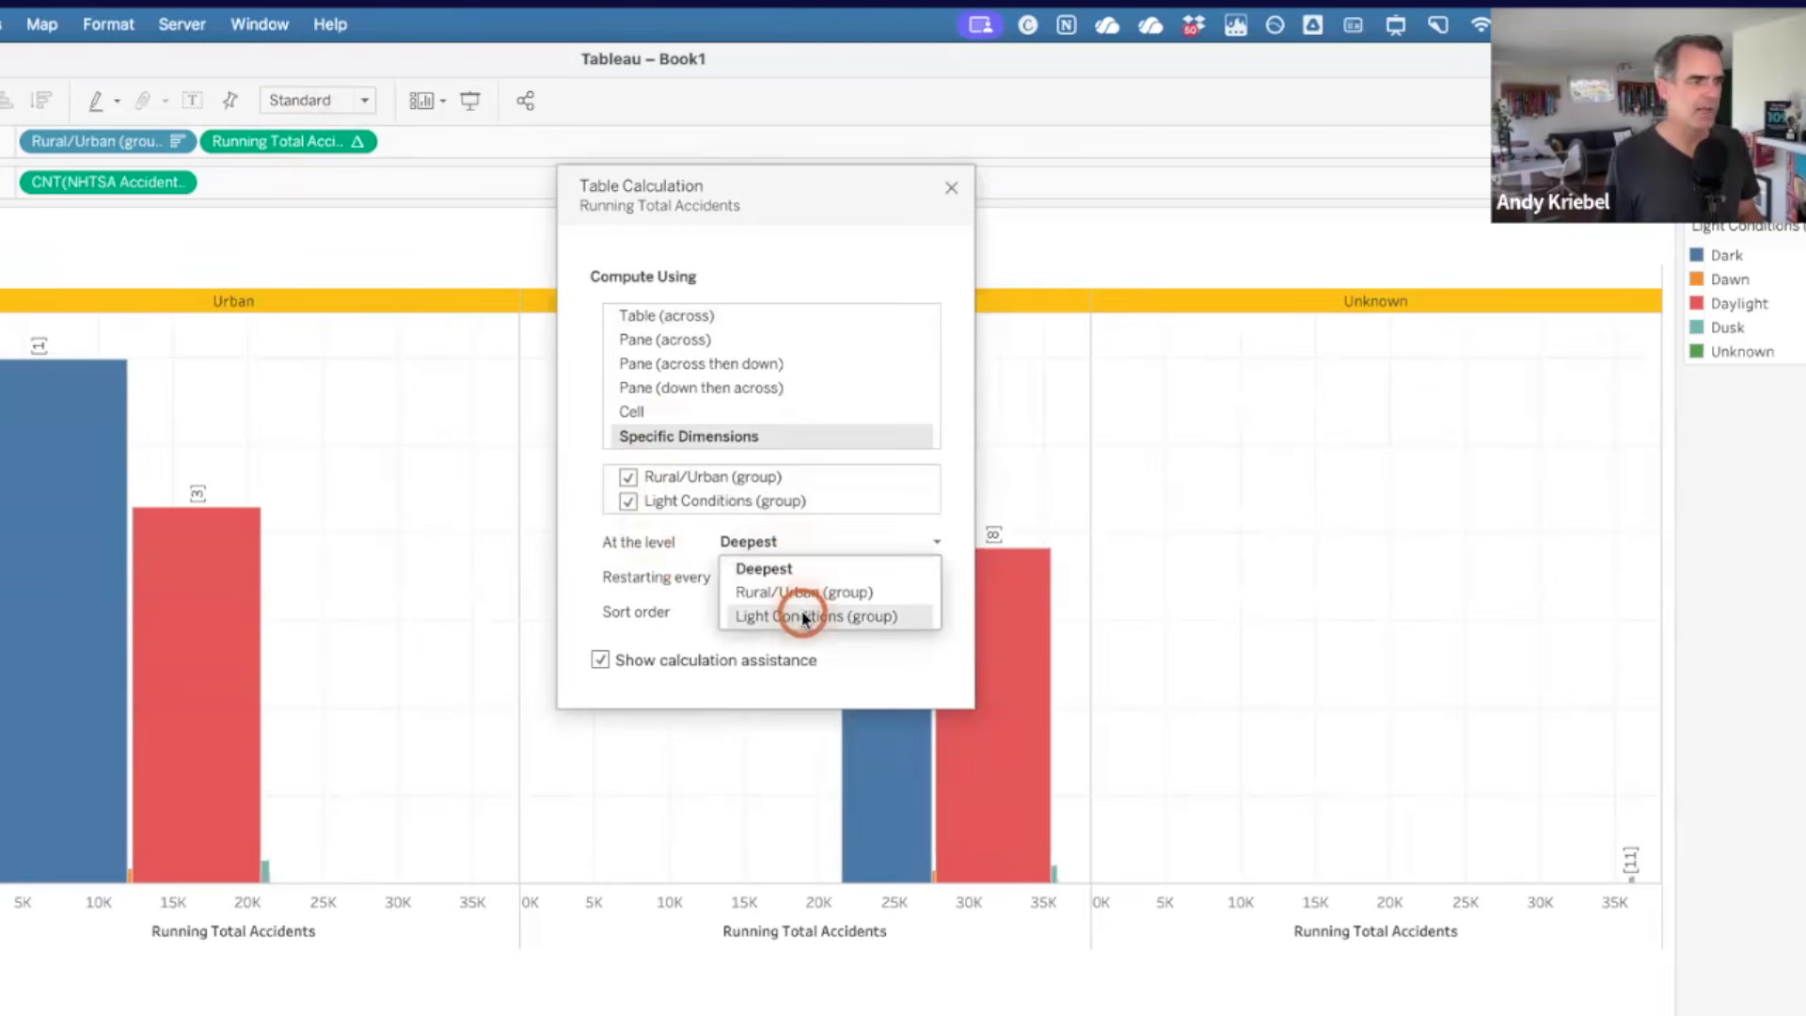
click(802, 616)
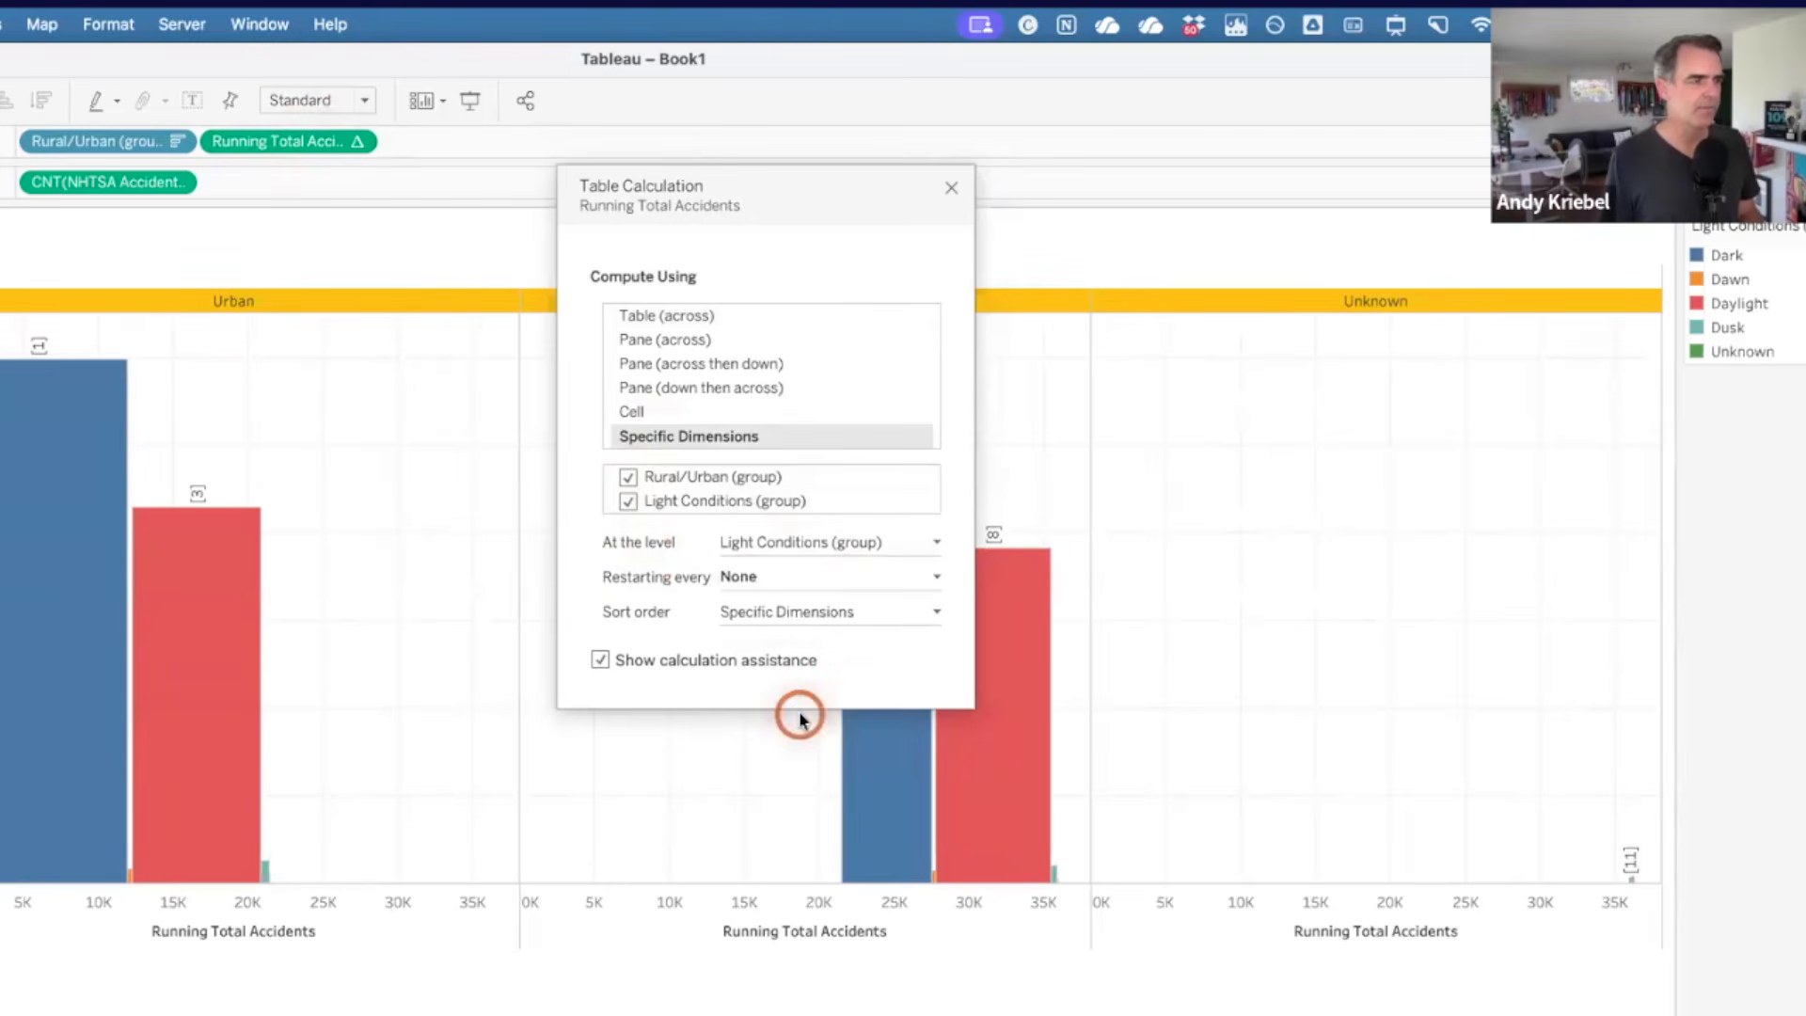
Give the table calculation a custom descending sort by count of City and turn off calculation assistance.
click(777, 613)
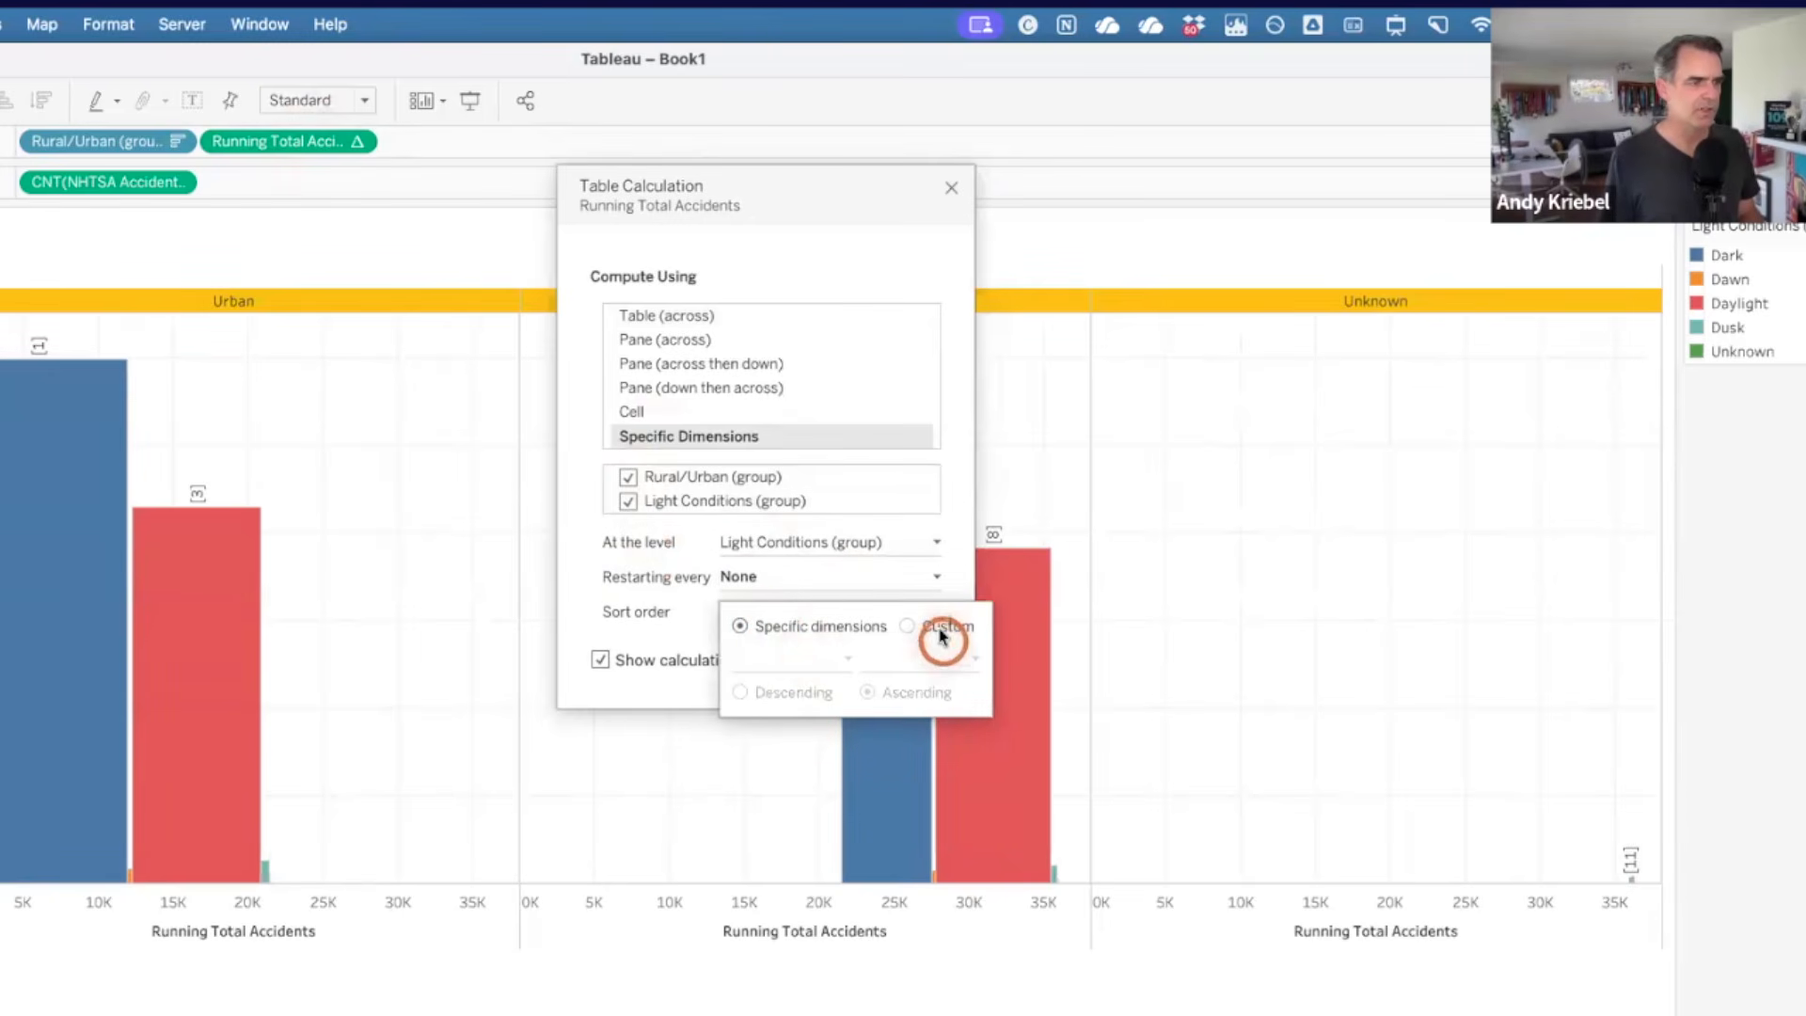
click(939, 625)
click(793, 658)
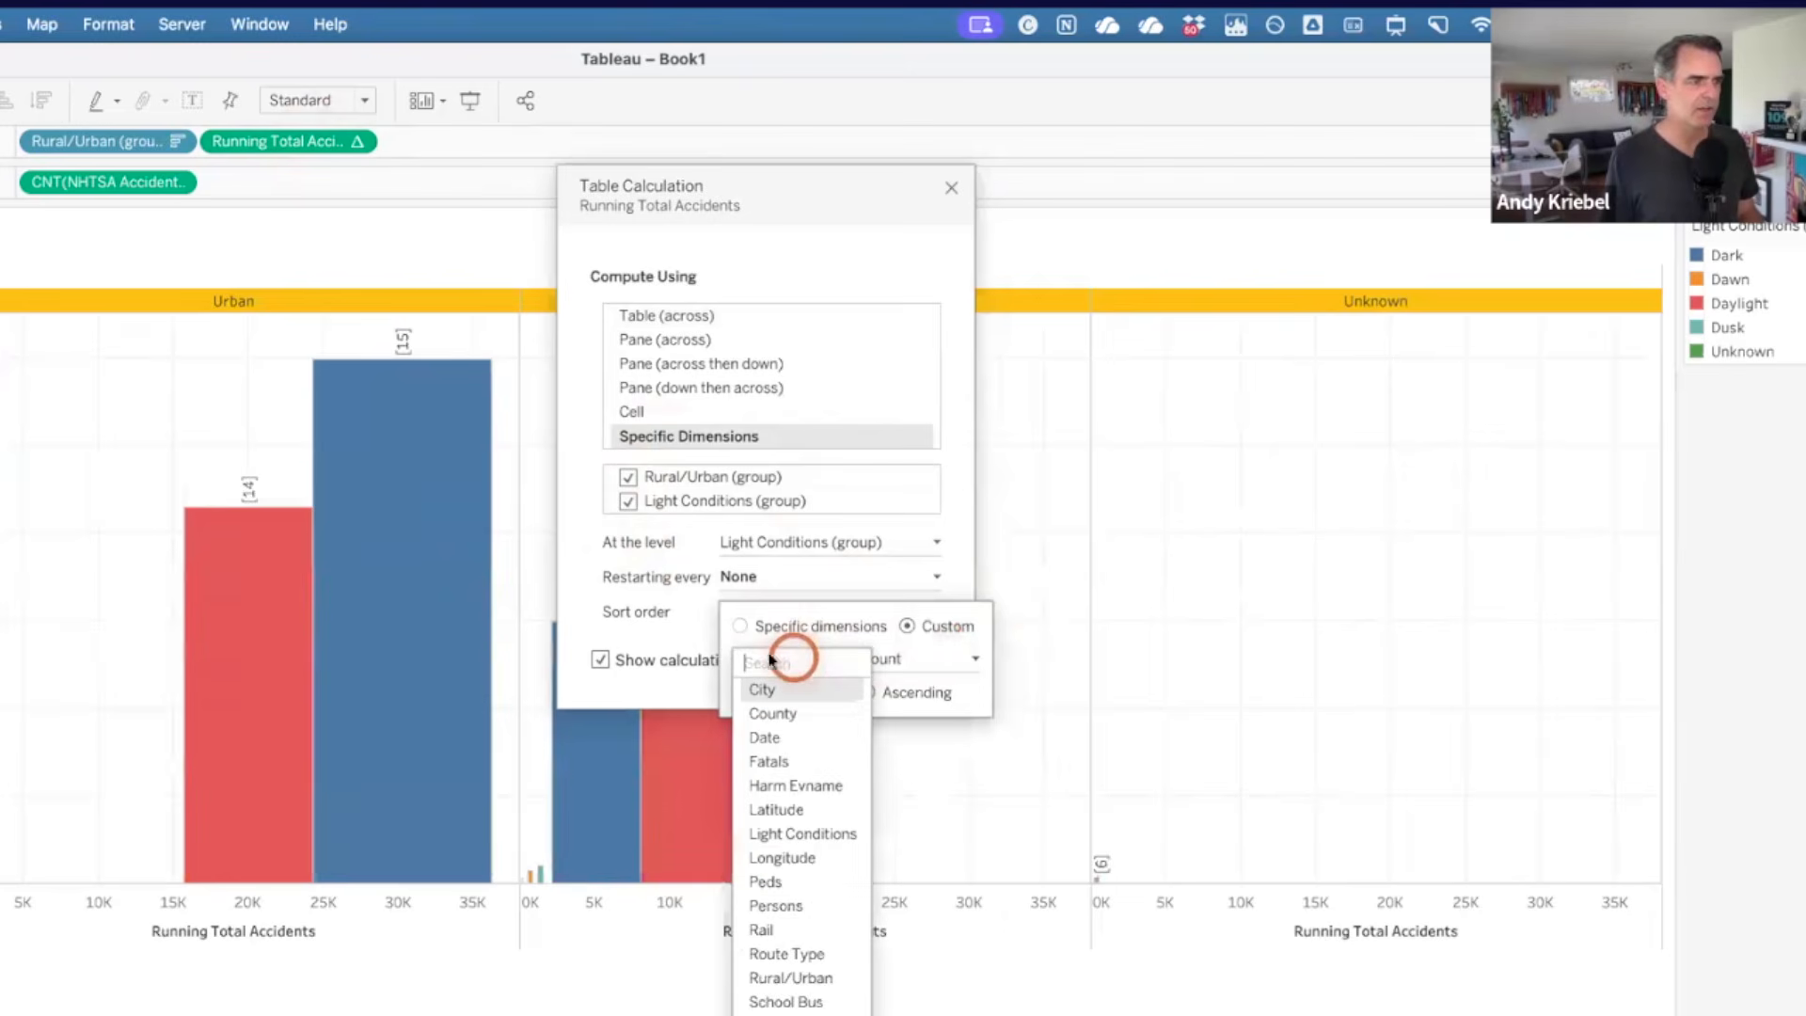
click(682, 660)
click(804, 613)
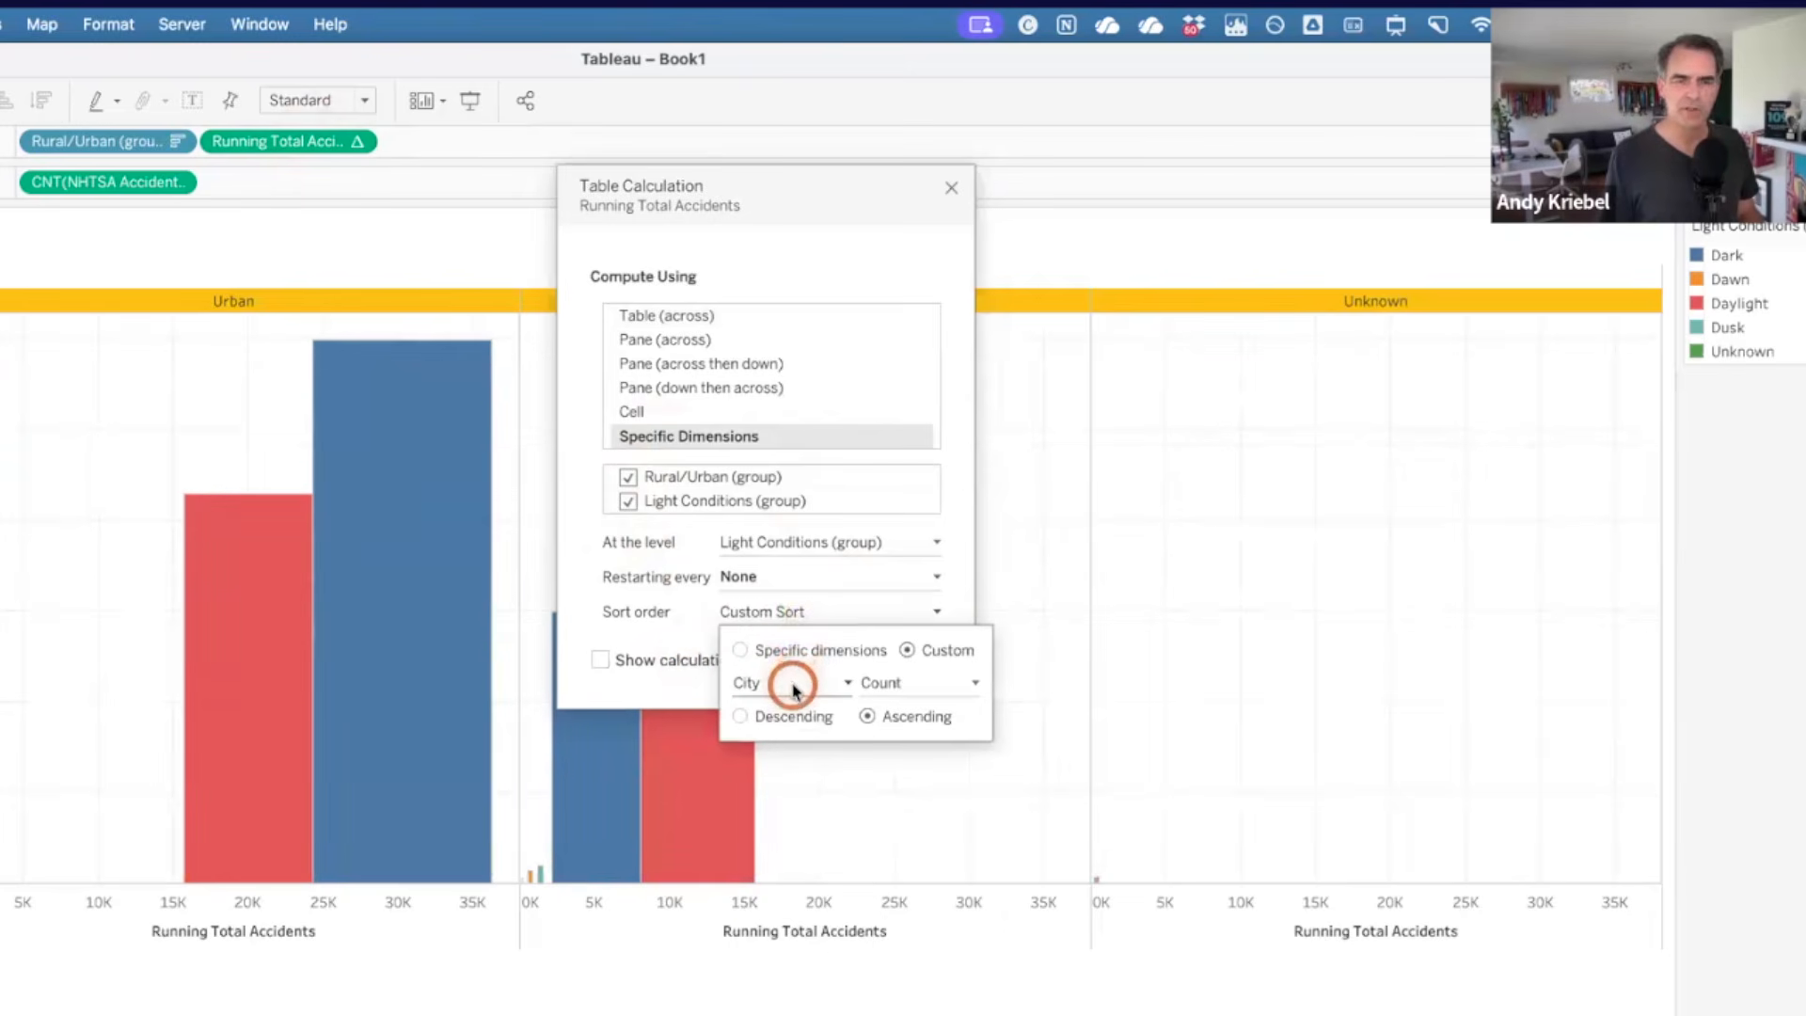
click(785, 718)
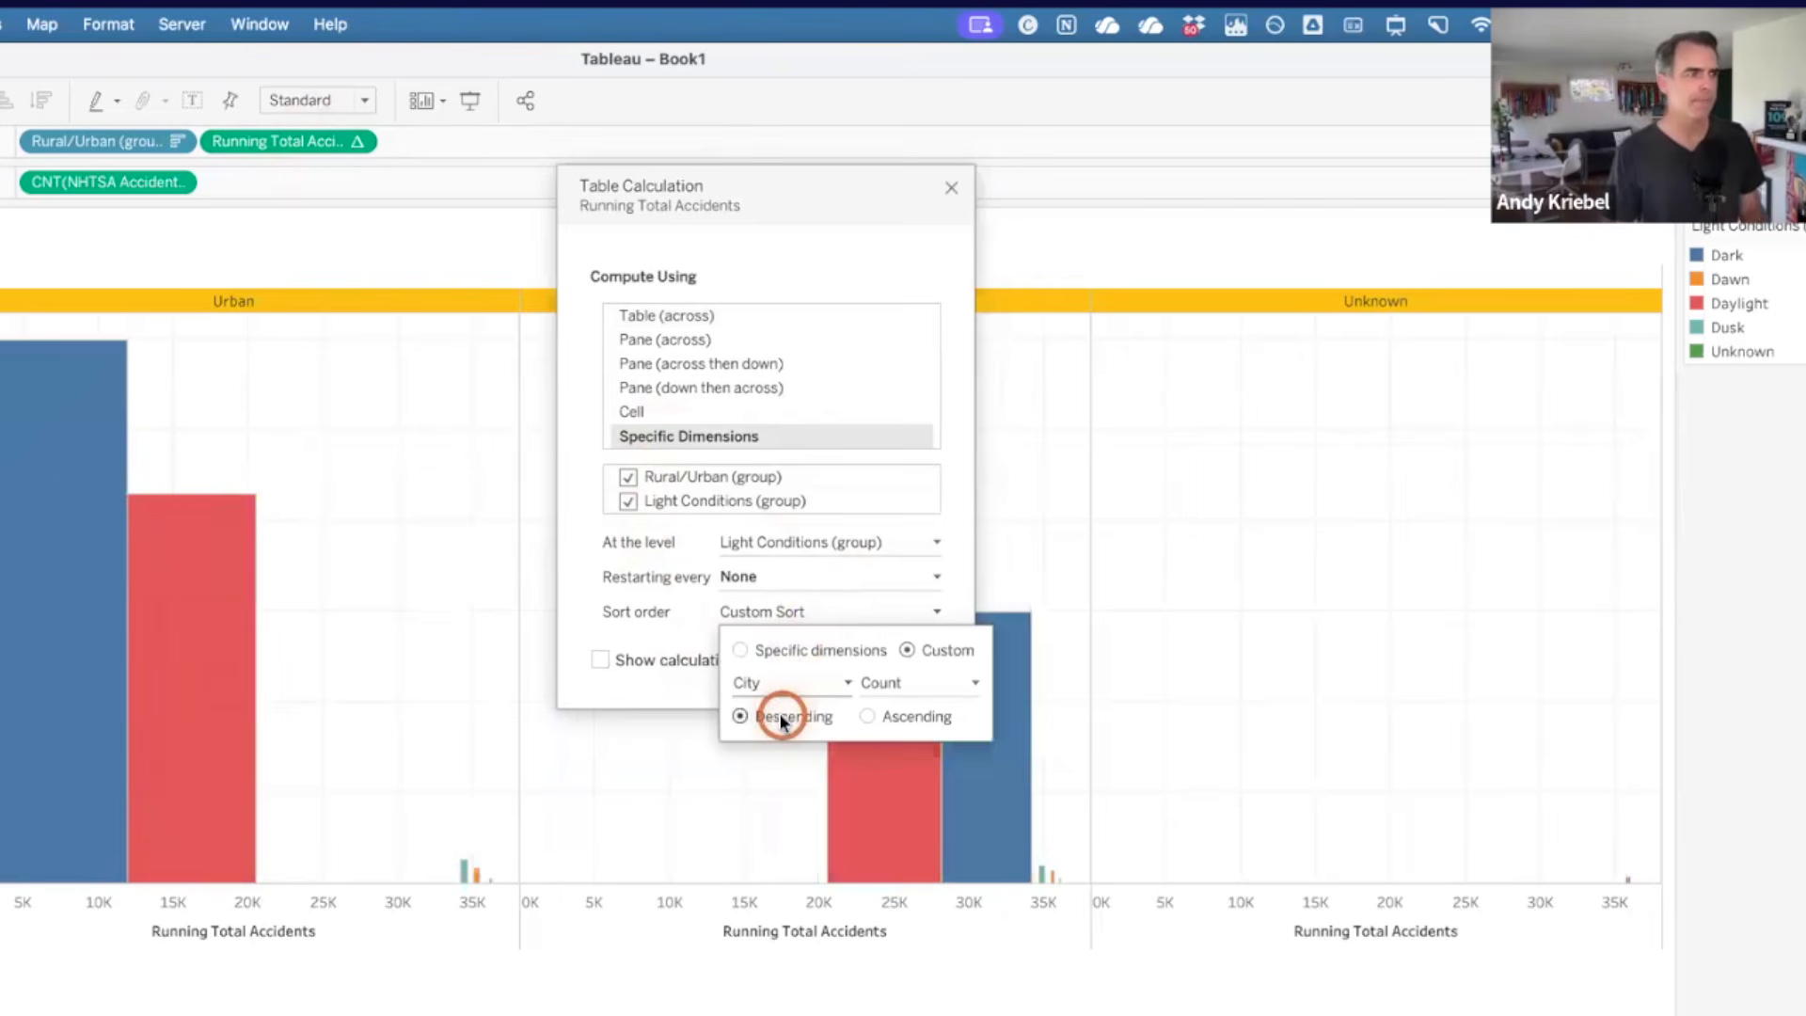
Reorder the table calculation's dimensions so Light Conditions (group) precedes Rural/Urban (group), and close its settings.
click(685, 512)
drag(684, 474, 679, 516)
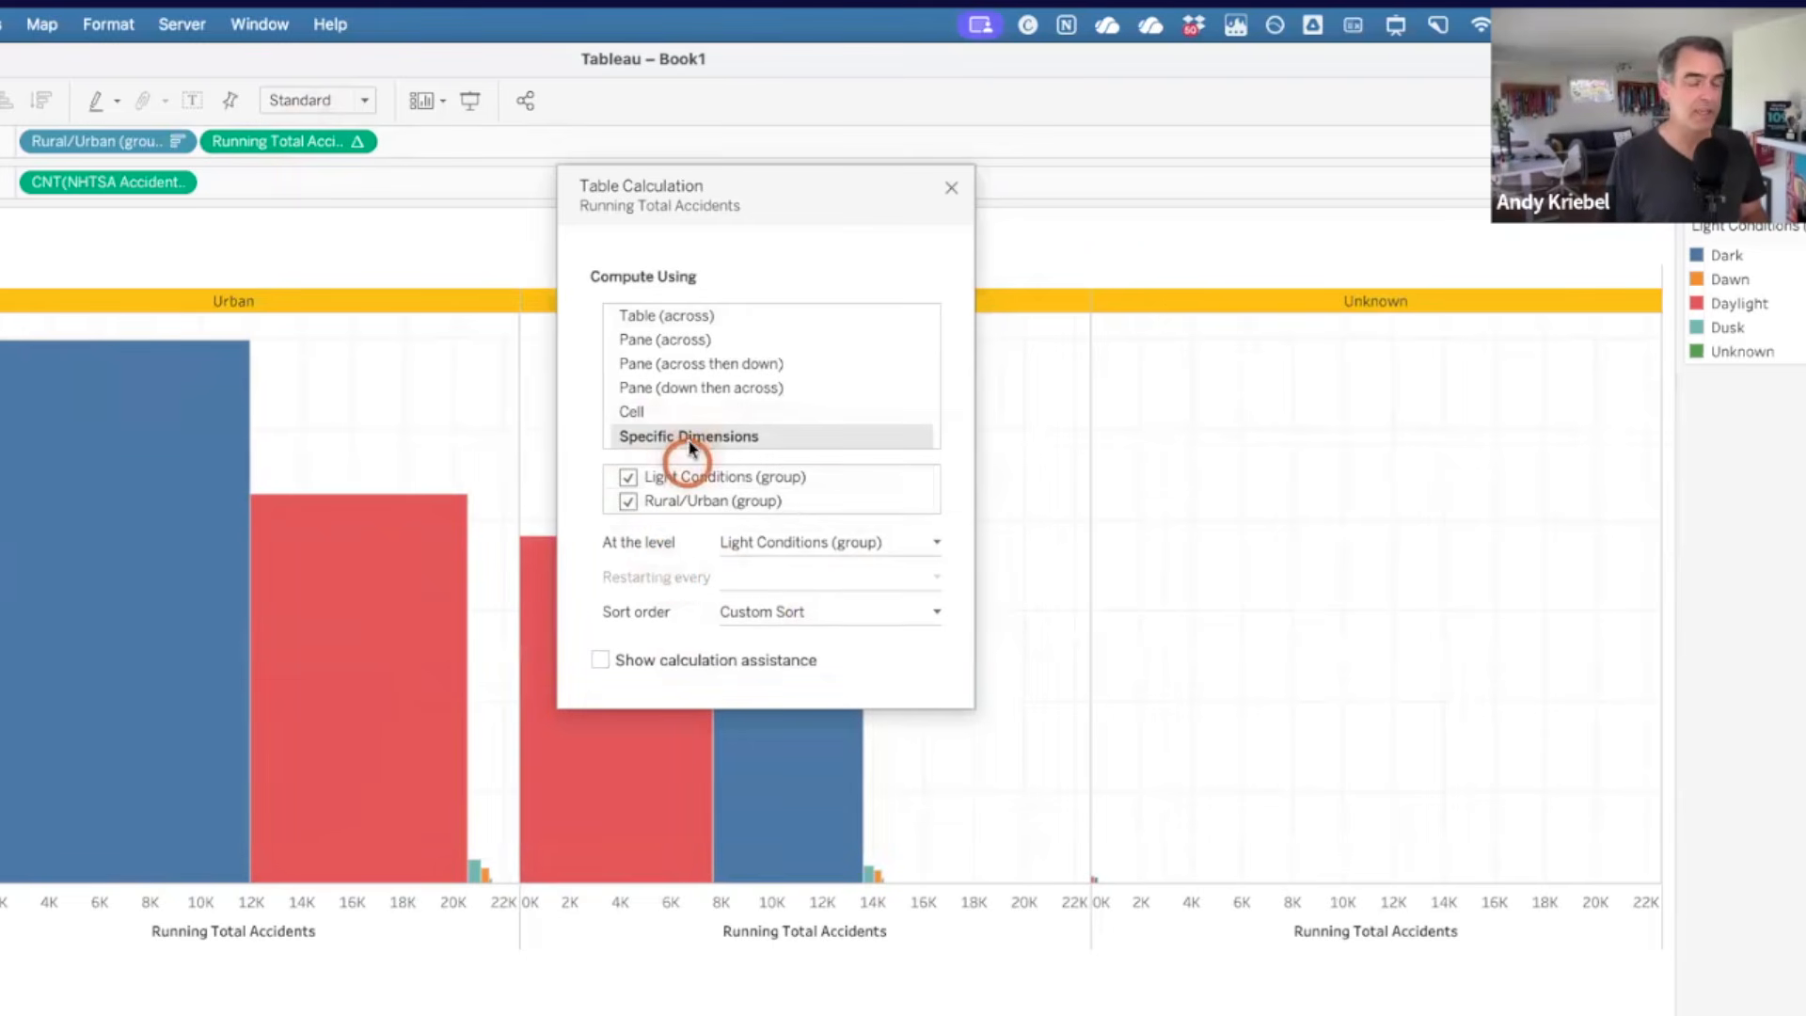
drag(687, 479, 690, 514)
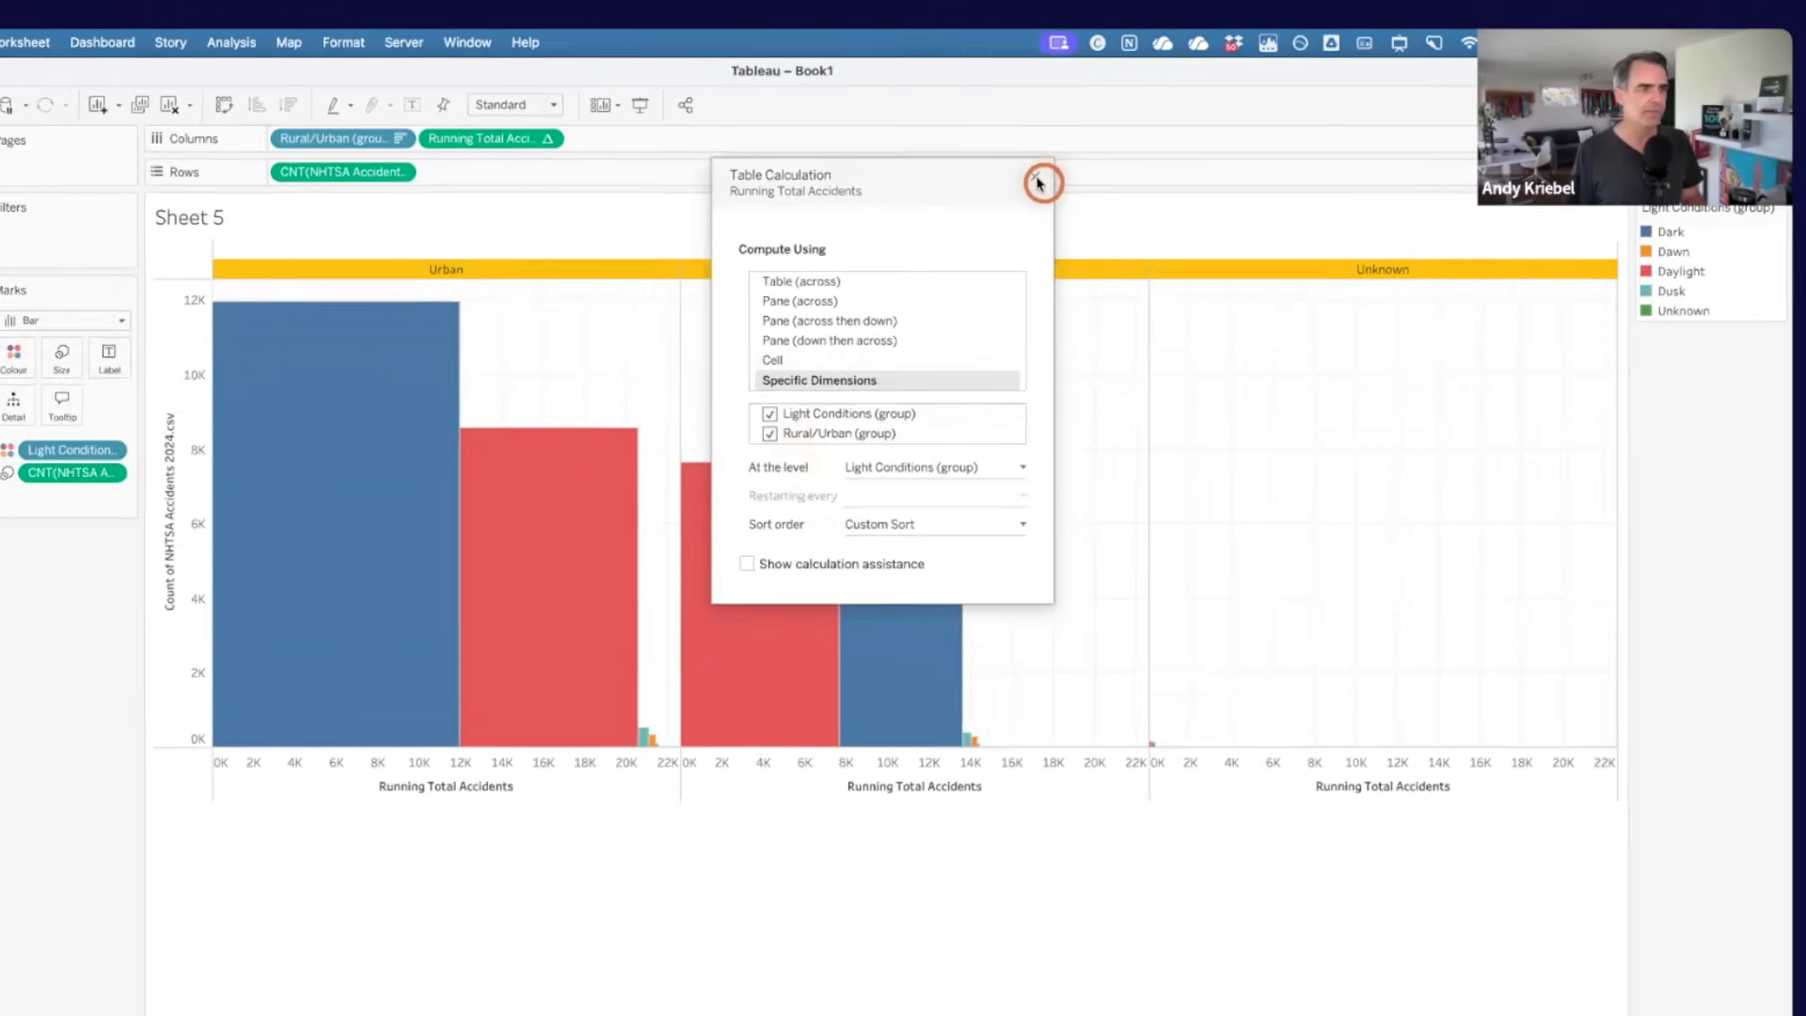
click(1038, 182)
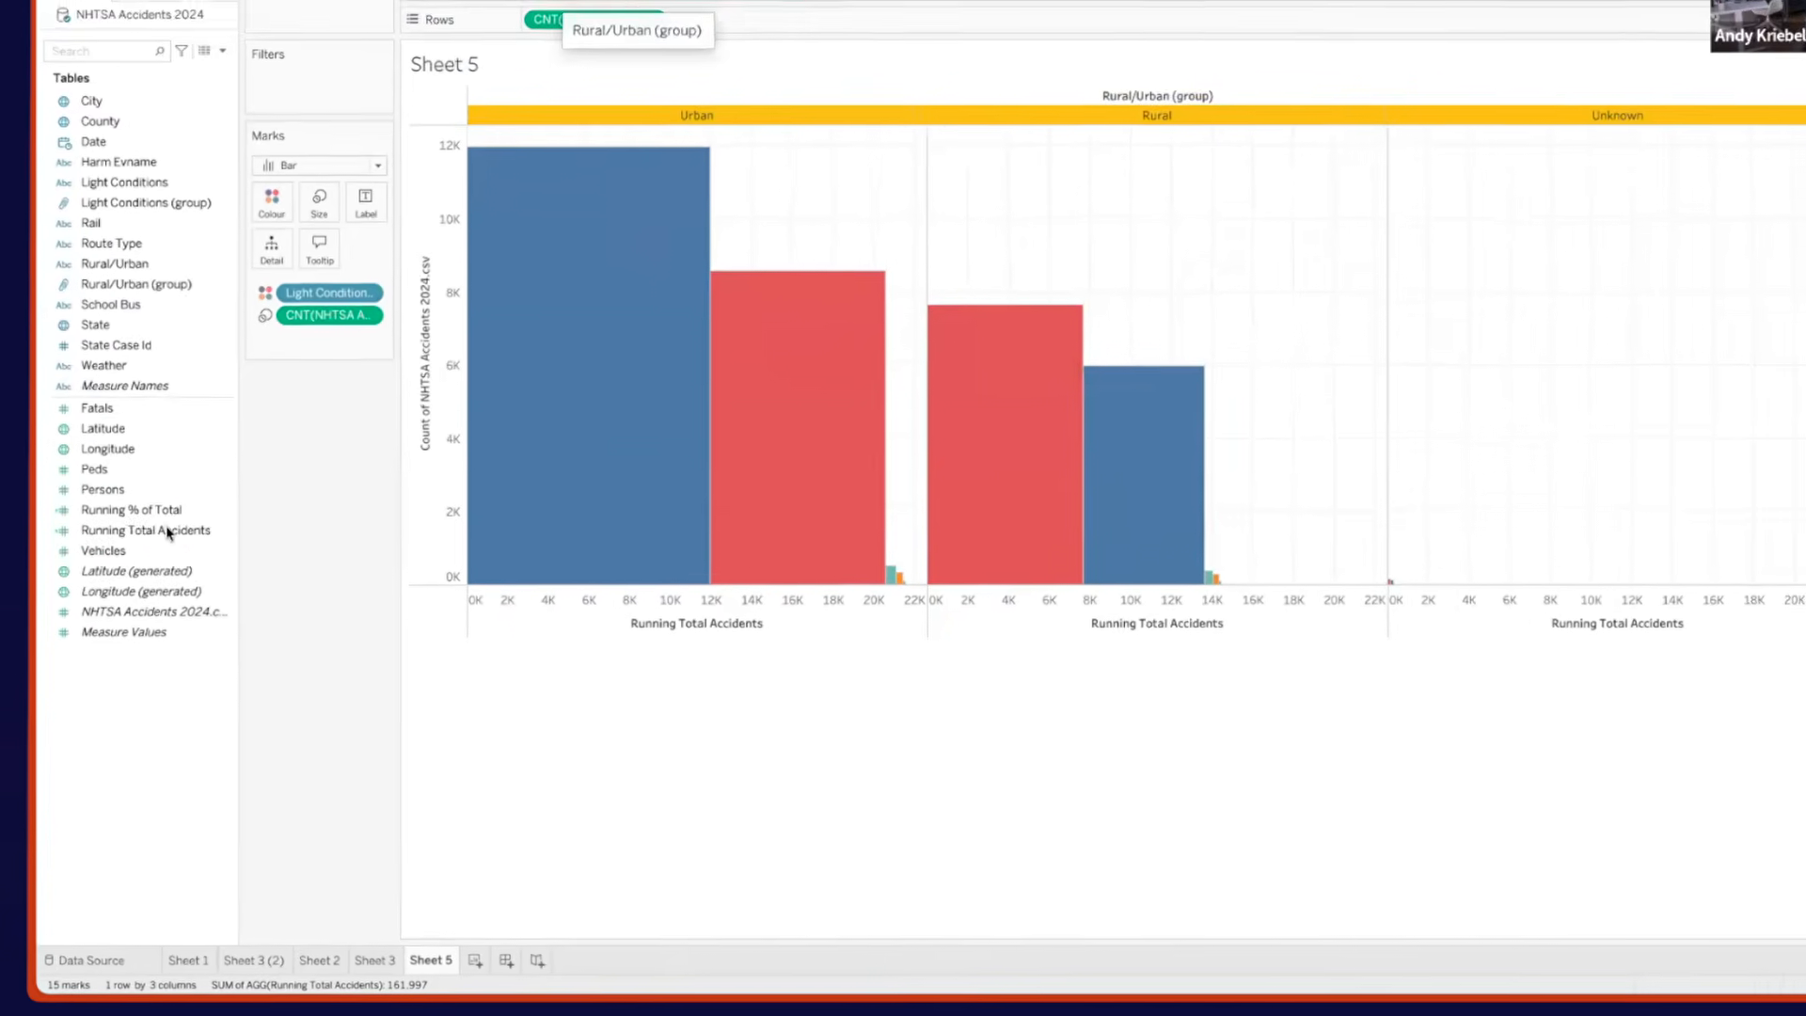
Open the Running % of Total calculated field, examine the numerator and denominator of its formula, and close it.
click(173, 585)
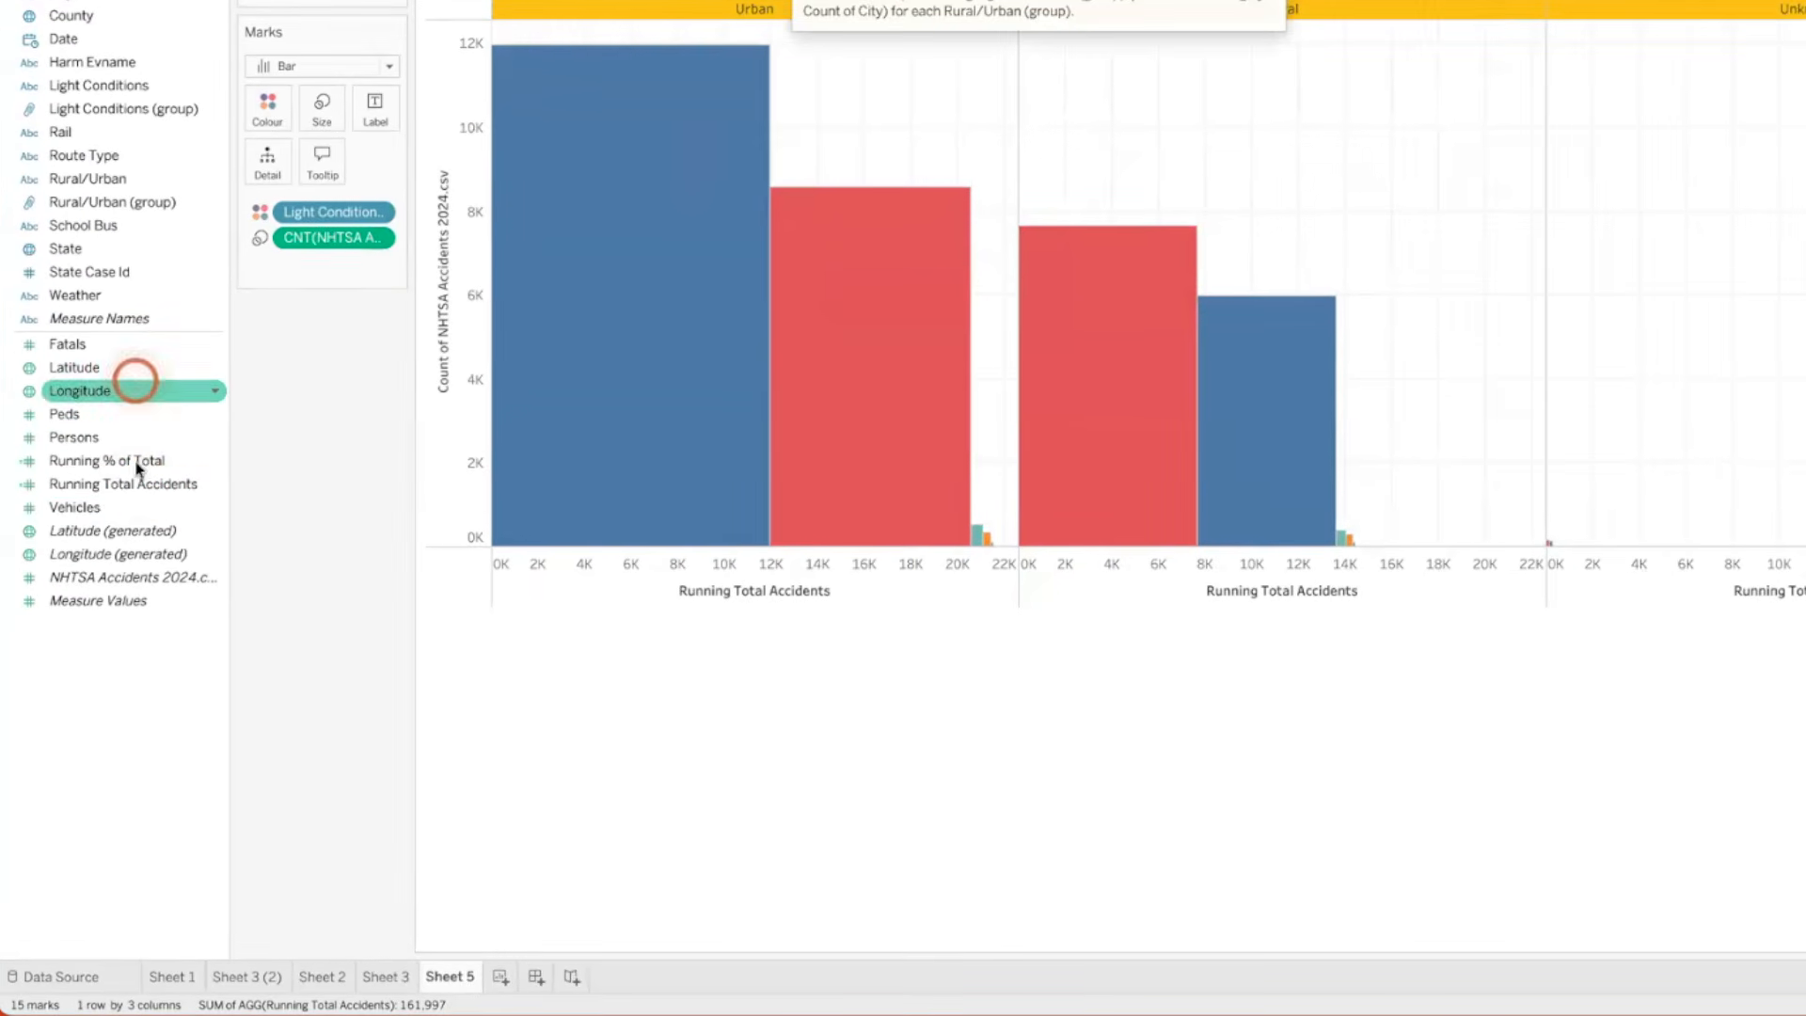
right_click(113, 460)
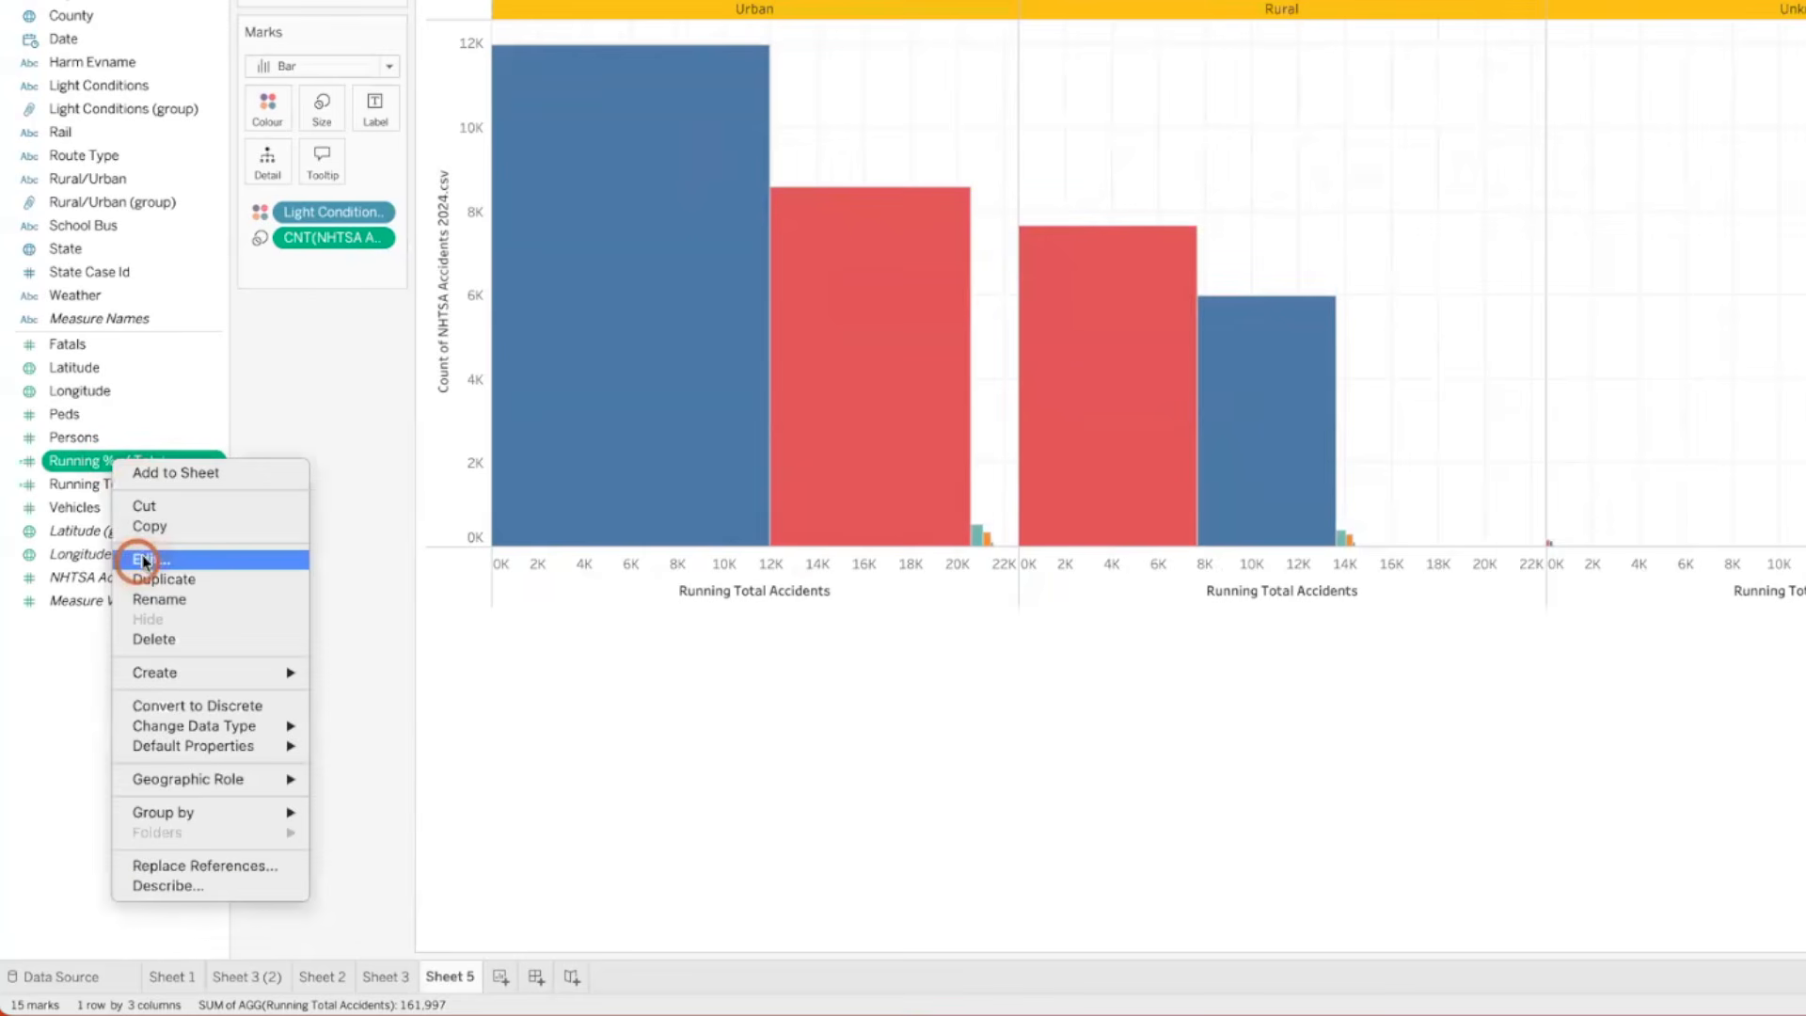
click(144, 558)
drag(532, 407, 273, 407)
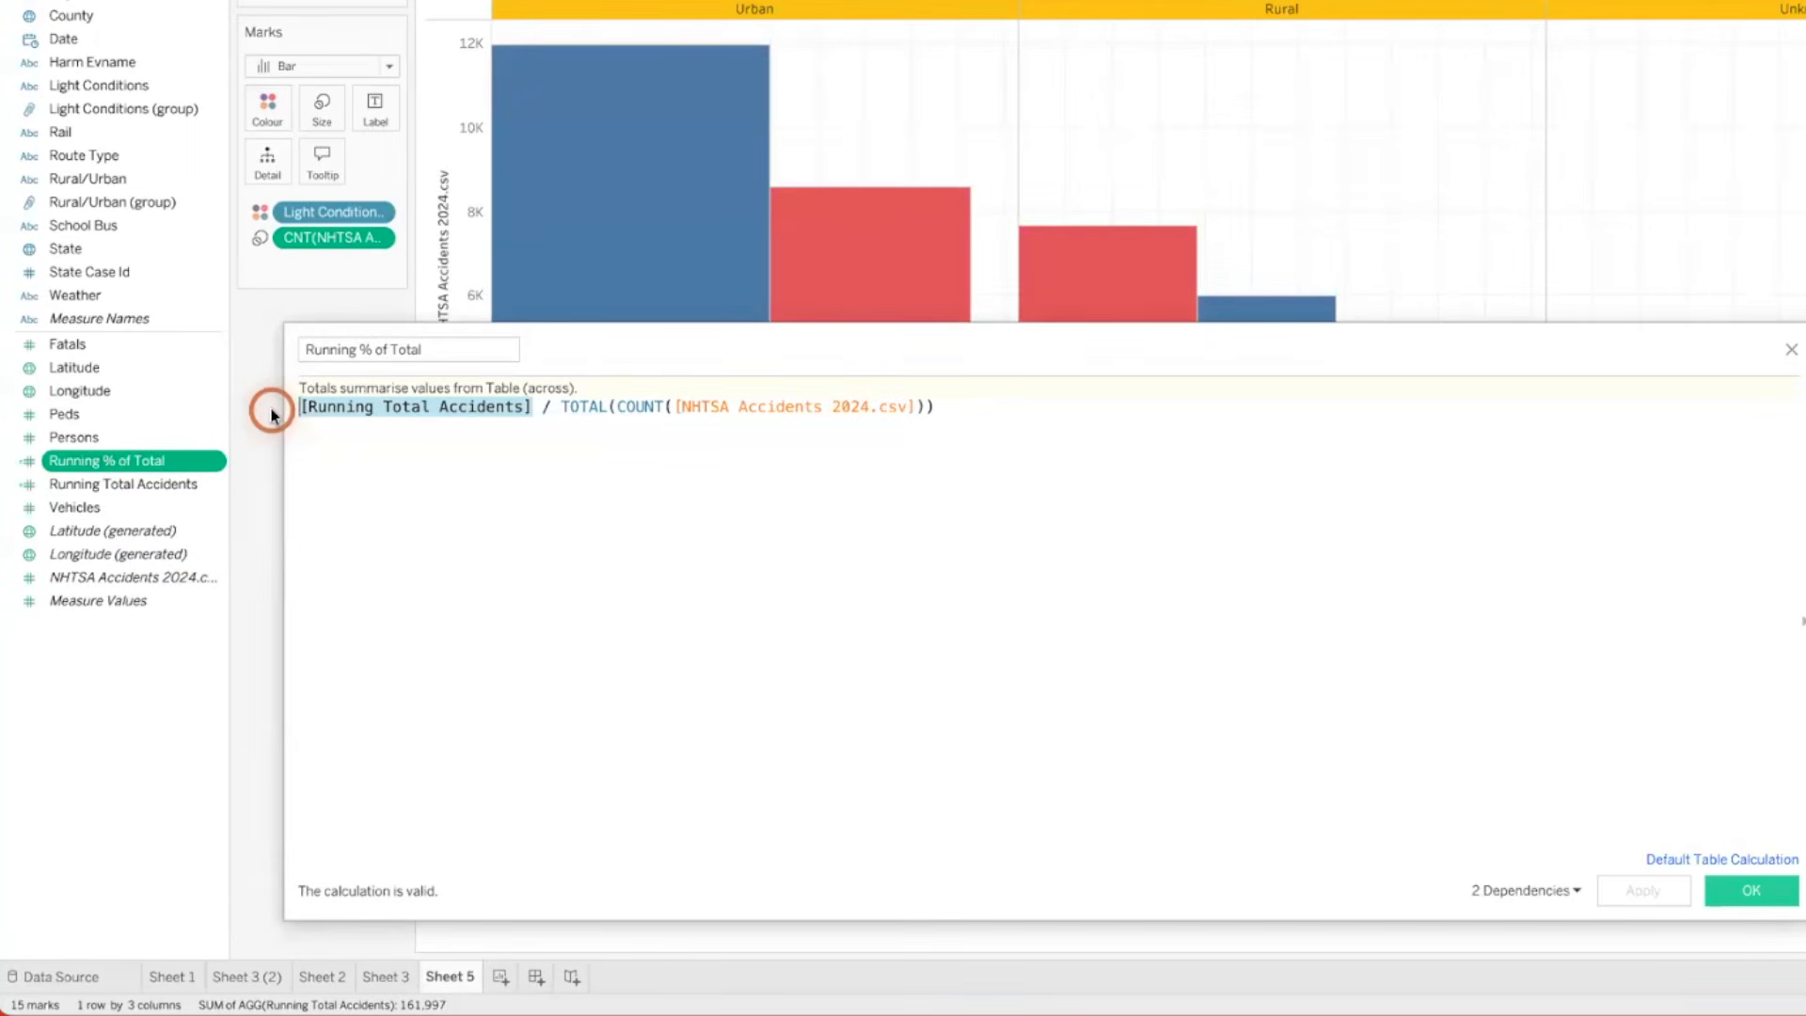
click(350, 406)
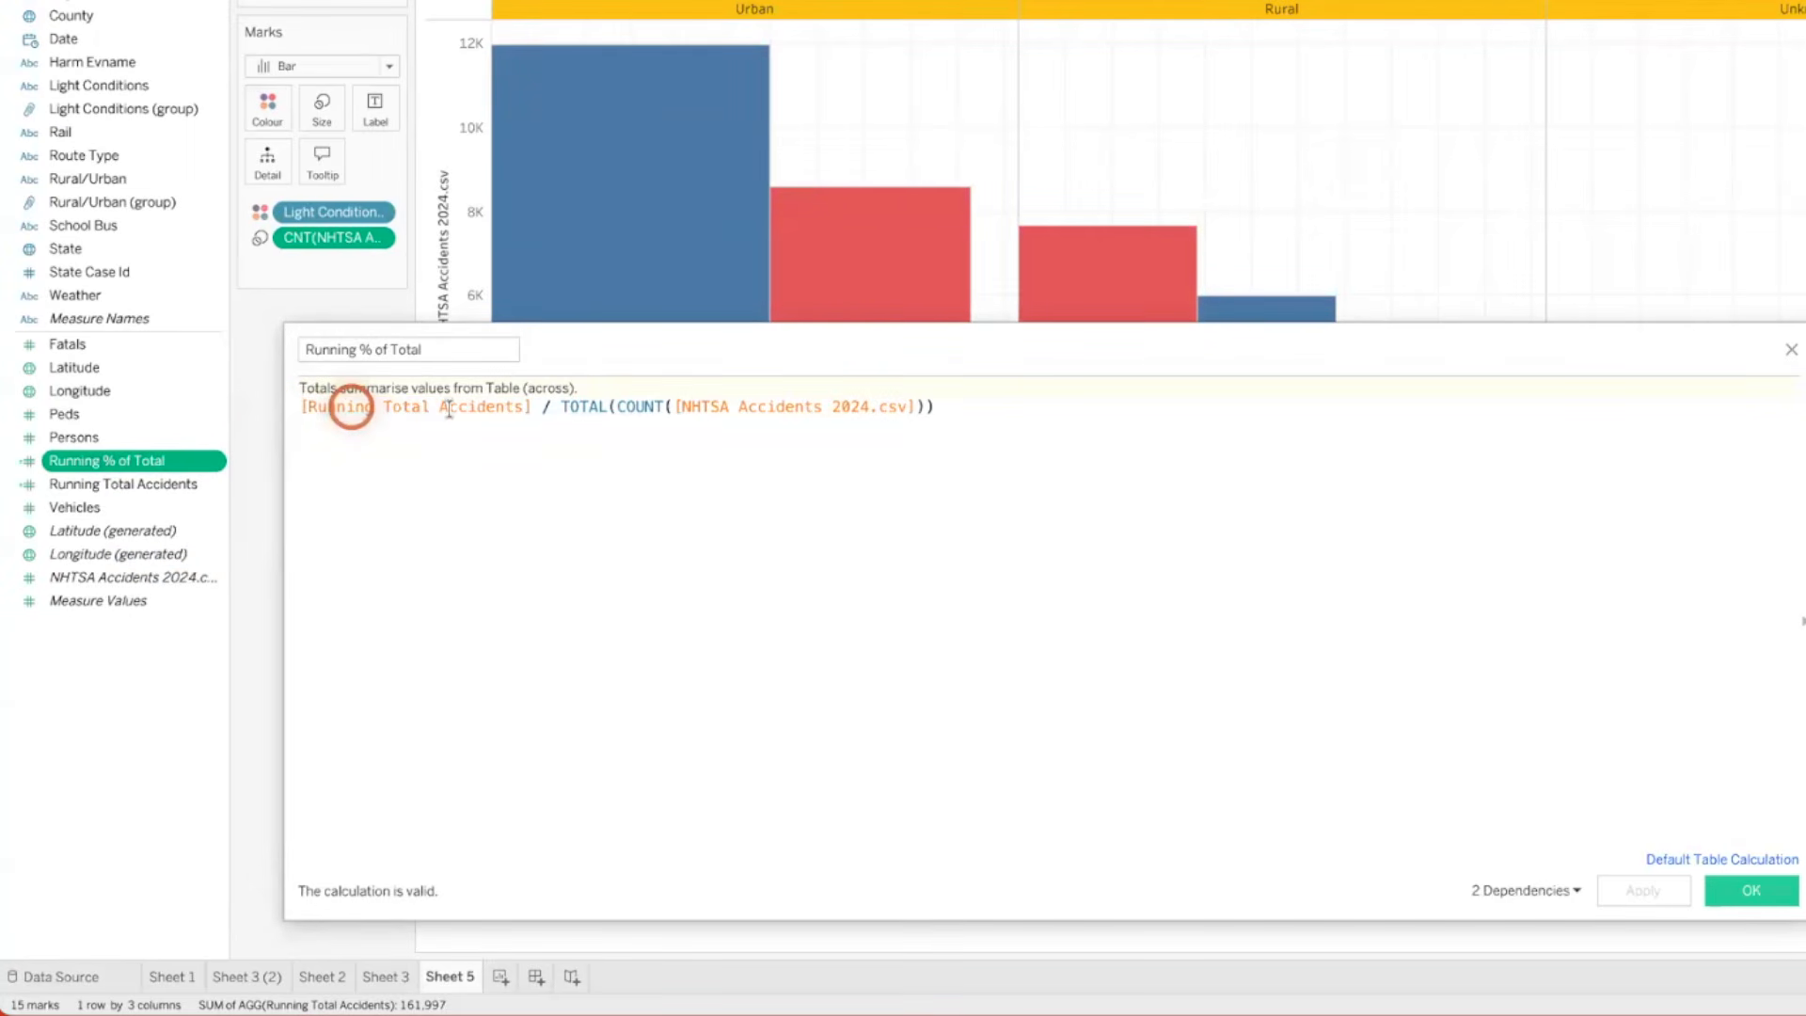
drag(556, 408, 1040, 406)
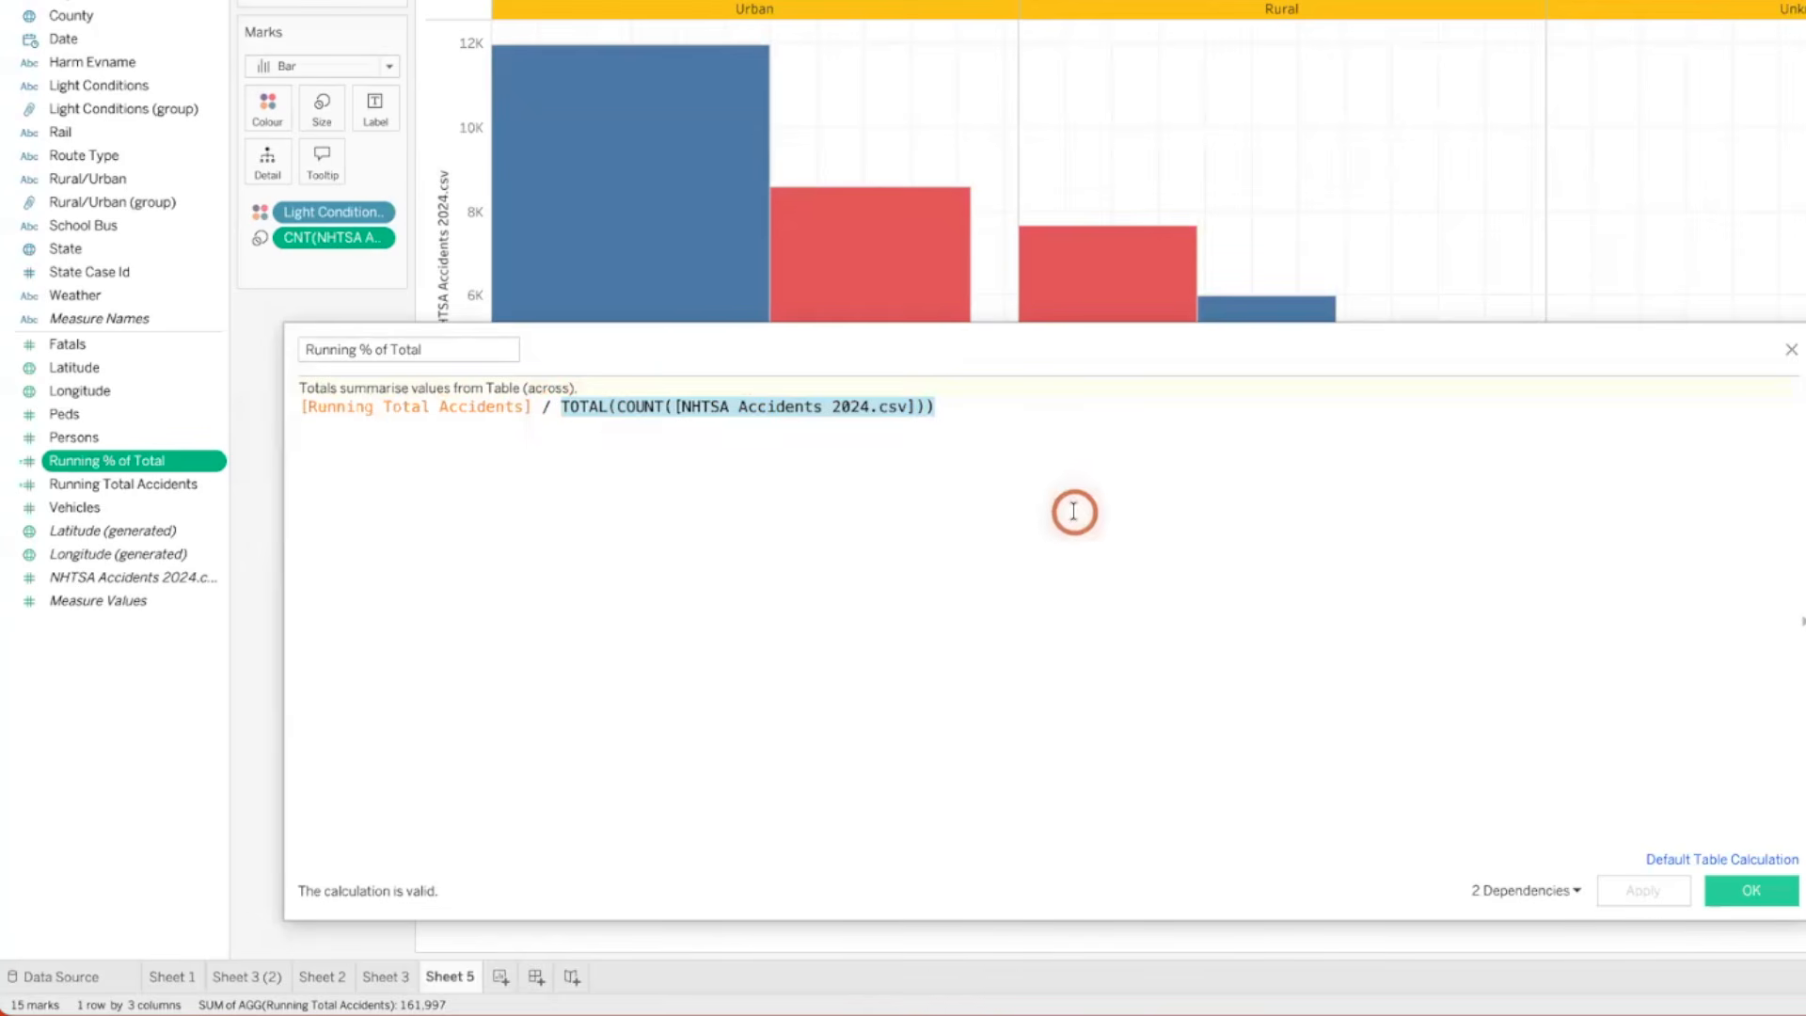
click(1751, 890)
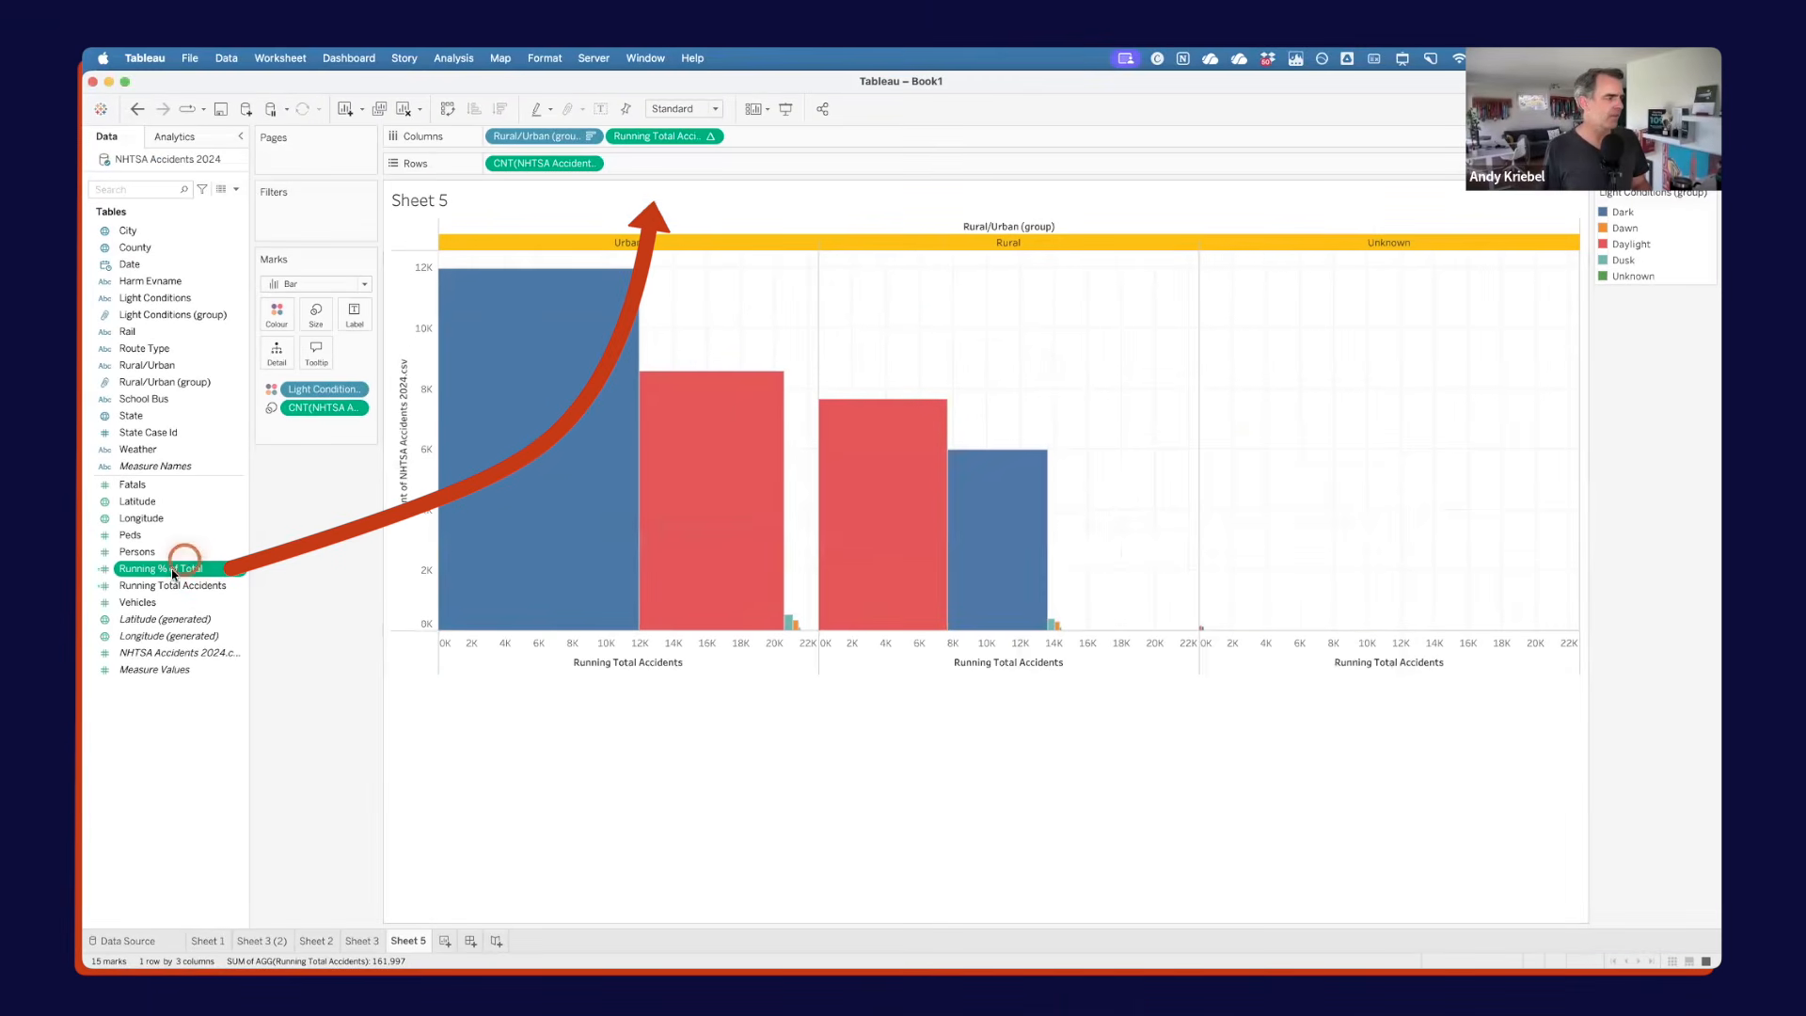
Replace Running Total Accidents in Columns with Running % of Total, and make the bar-size count a Percentage of Total quick table calculation.
drag(172, 571, 674, 146)
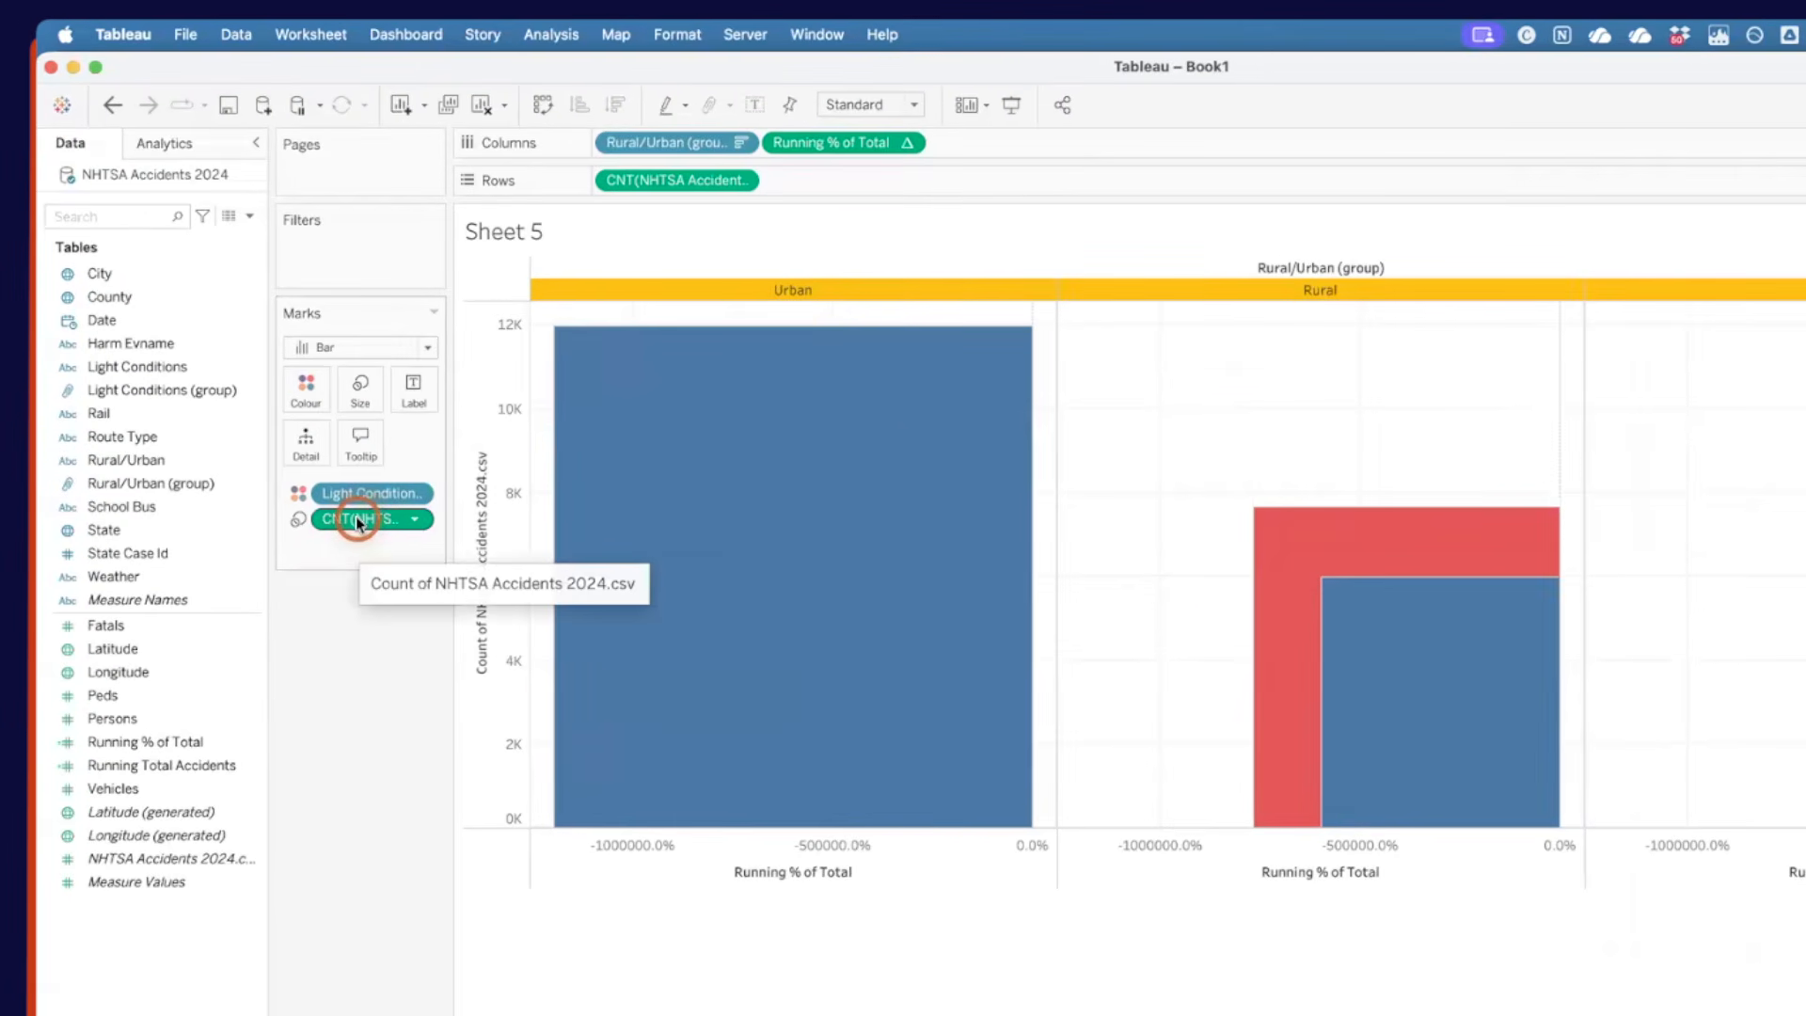
right_click(357, 520)
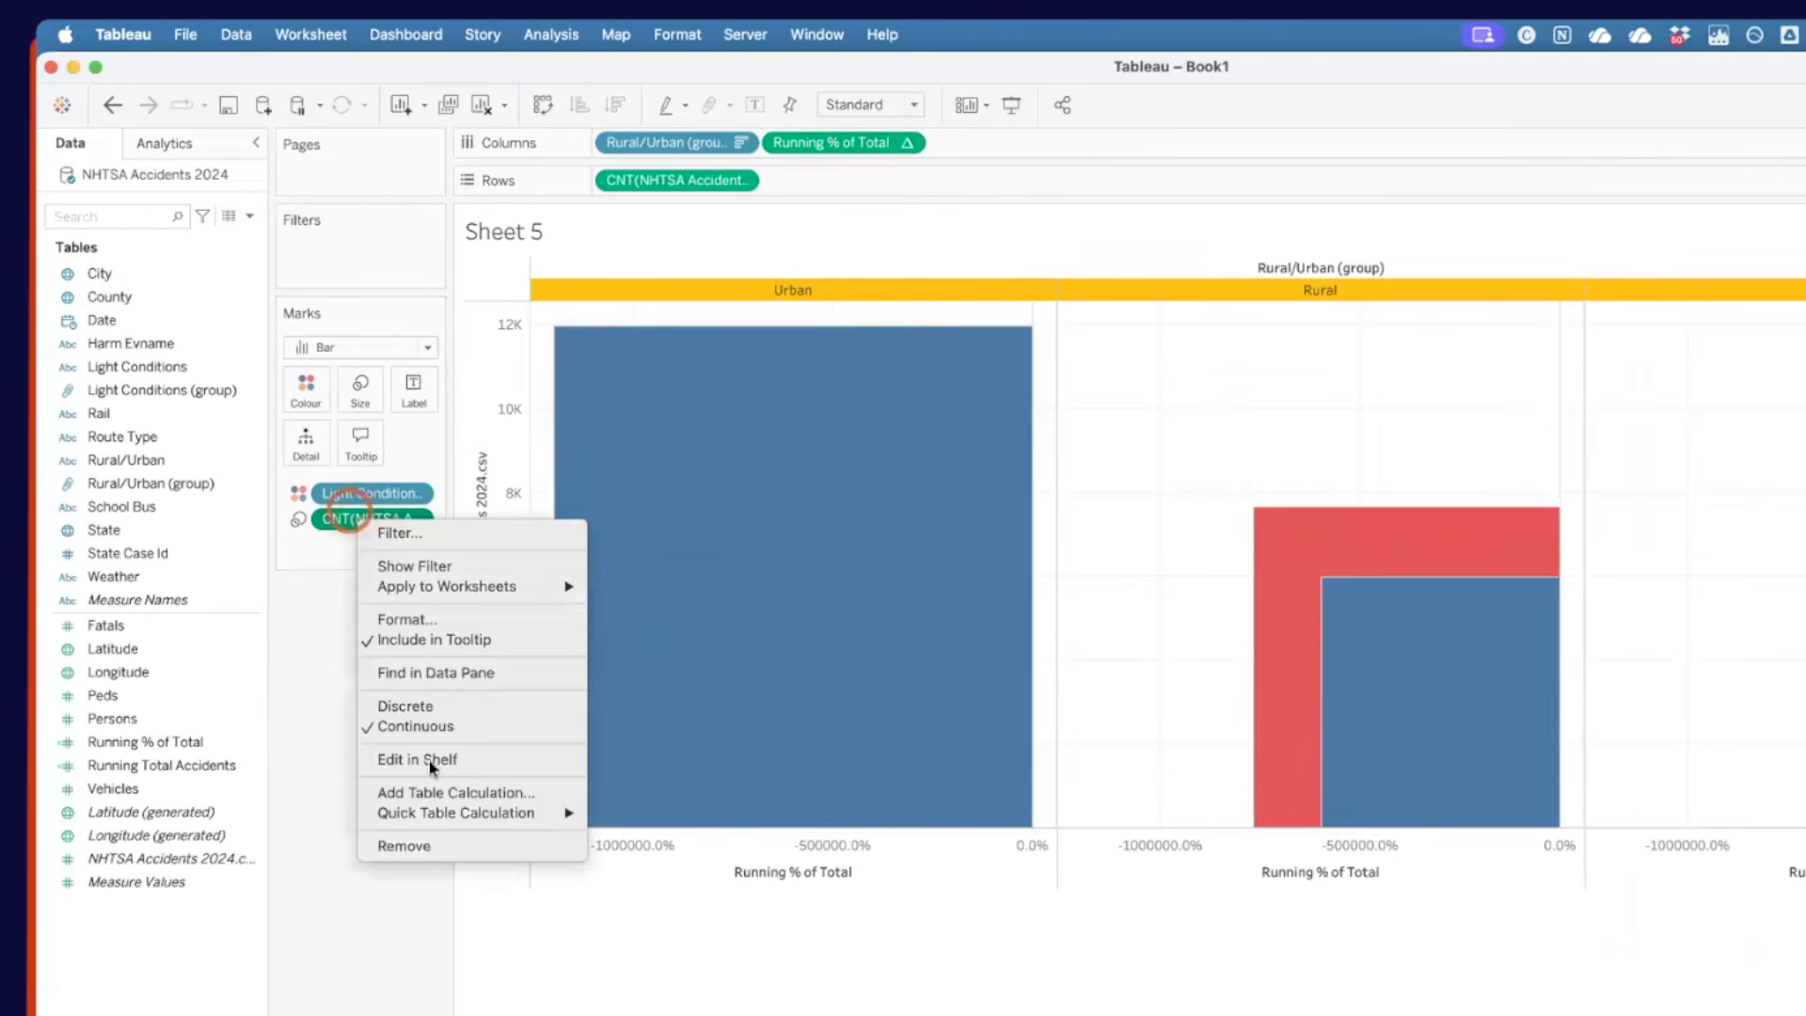
mouse_move(434, 813)
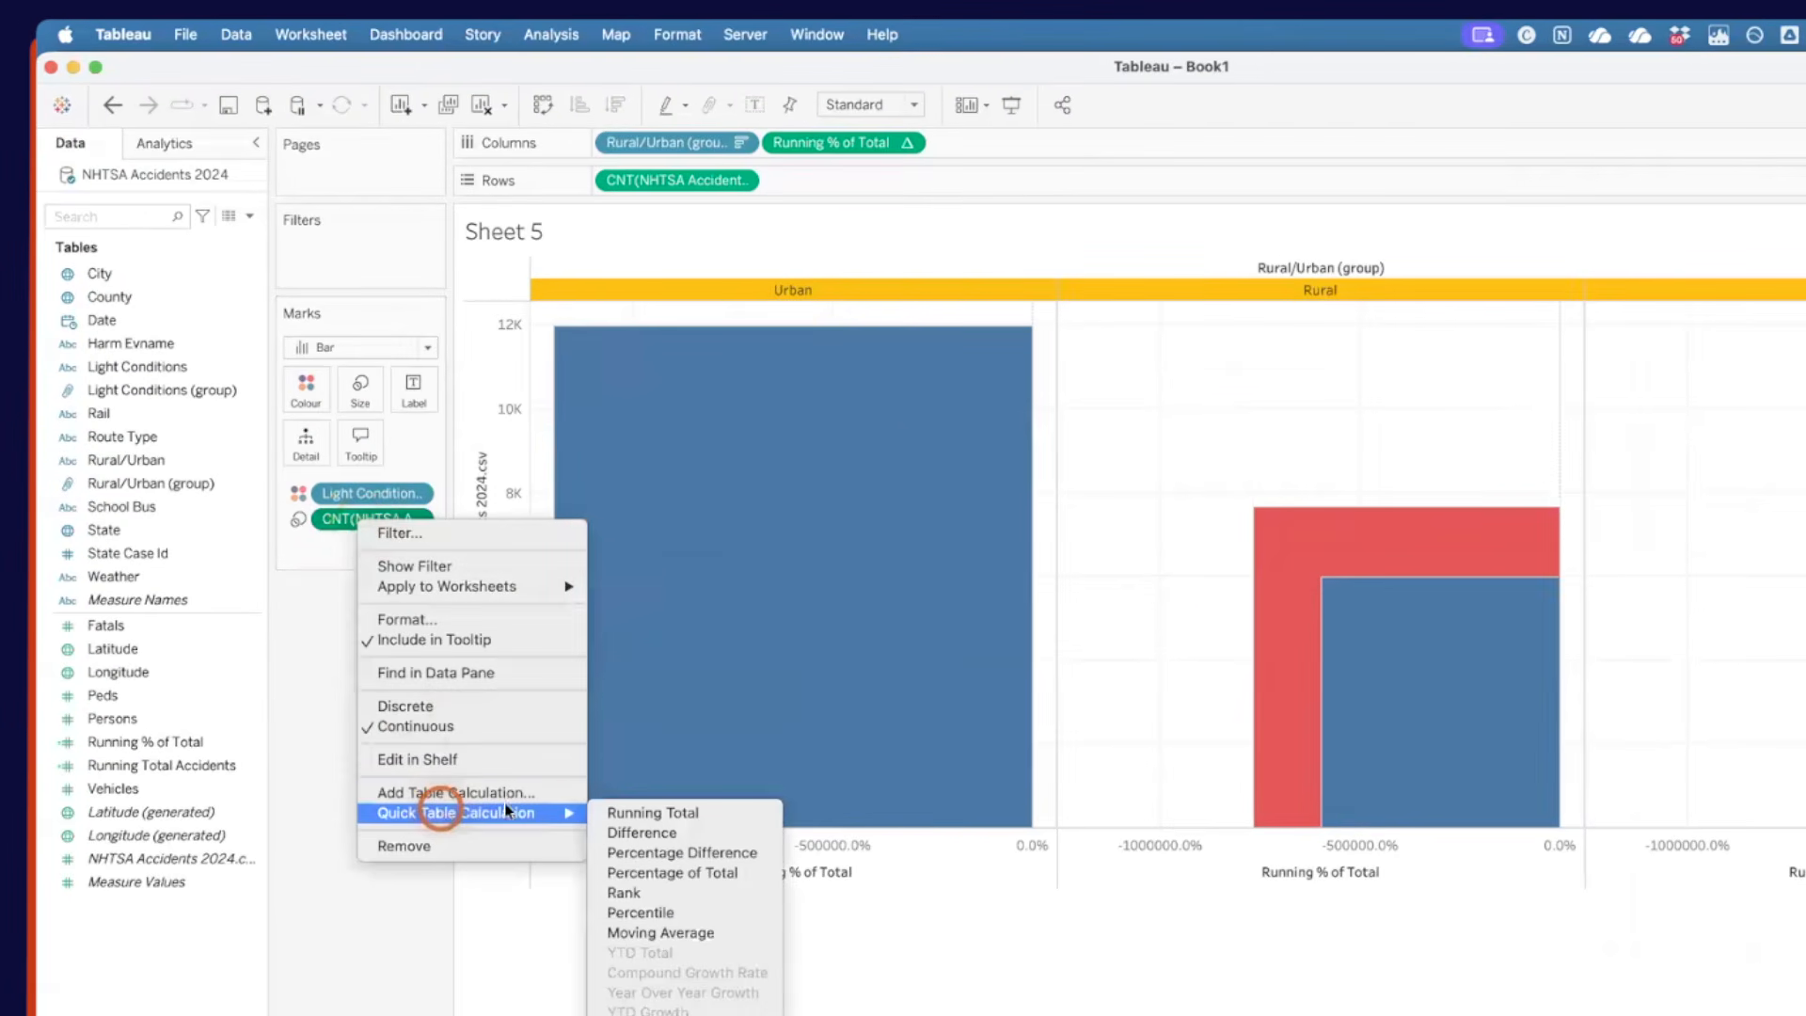
click(621, 872)
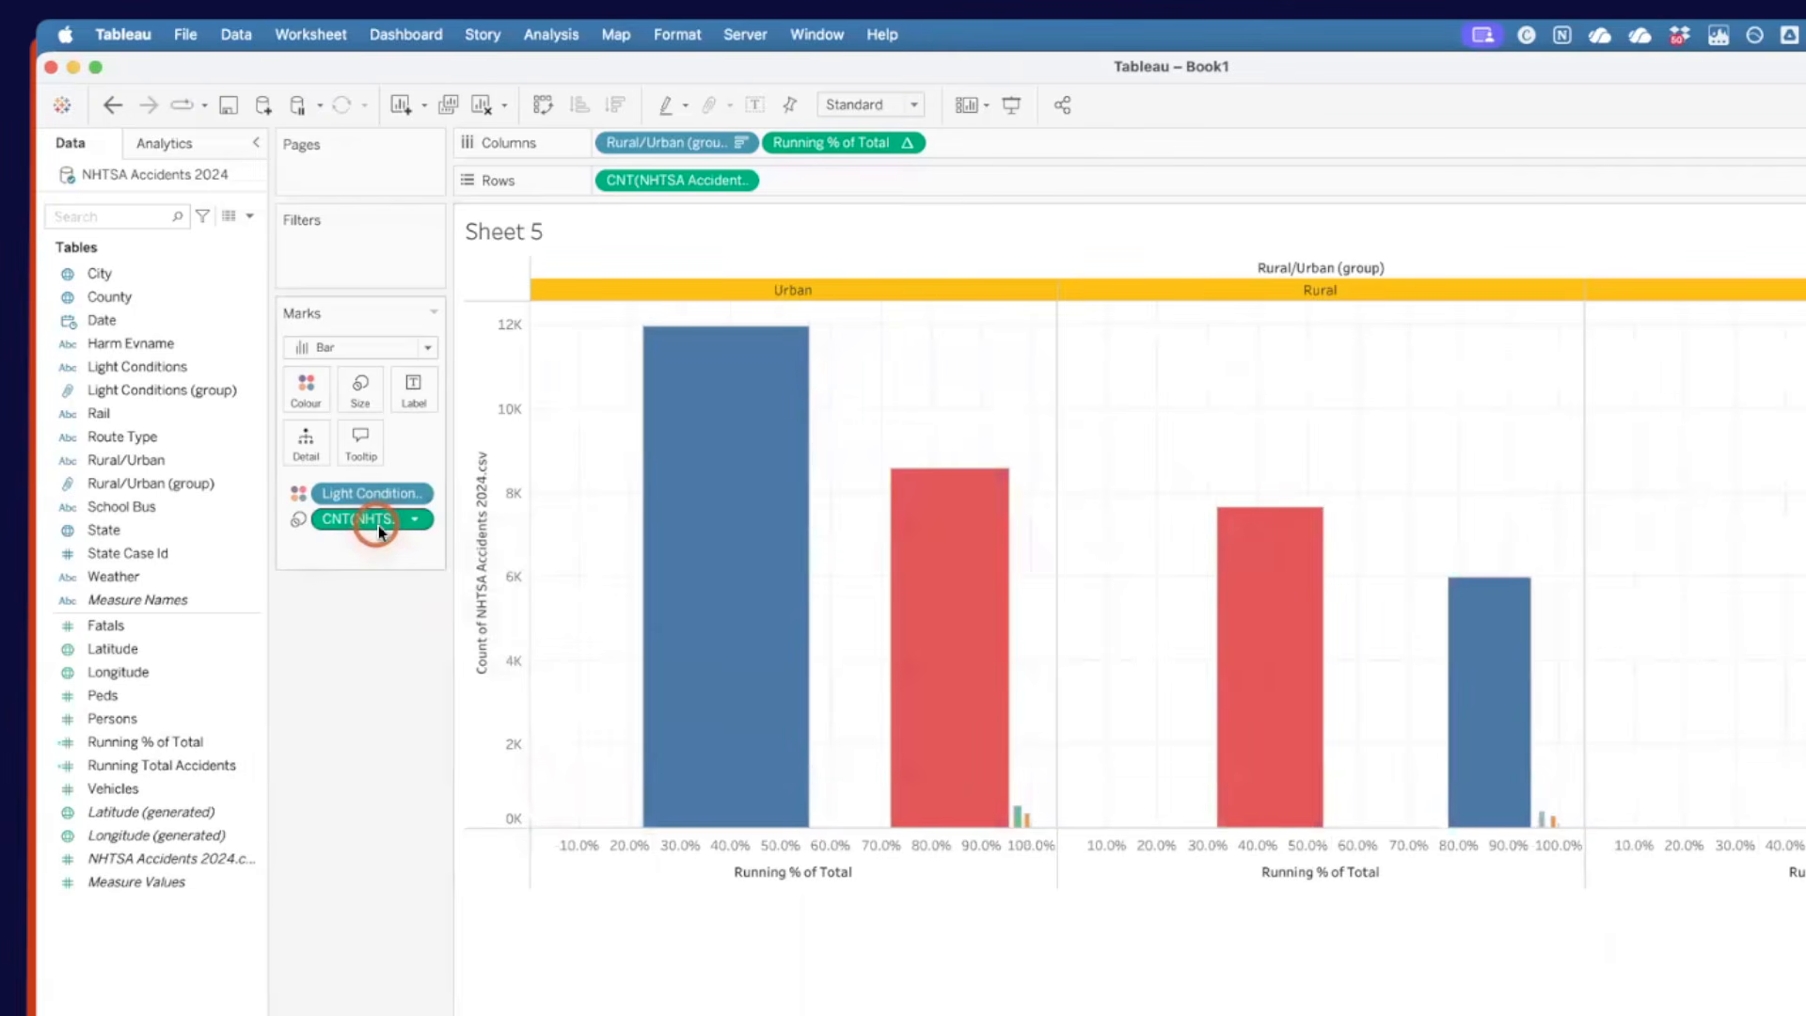
Compute the bar-size percentage of total using Light Conditions (group).
right_click(375, 525)
mouse_move(489, 778)
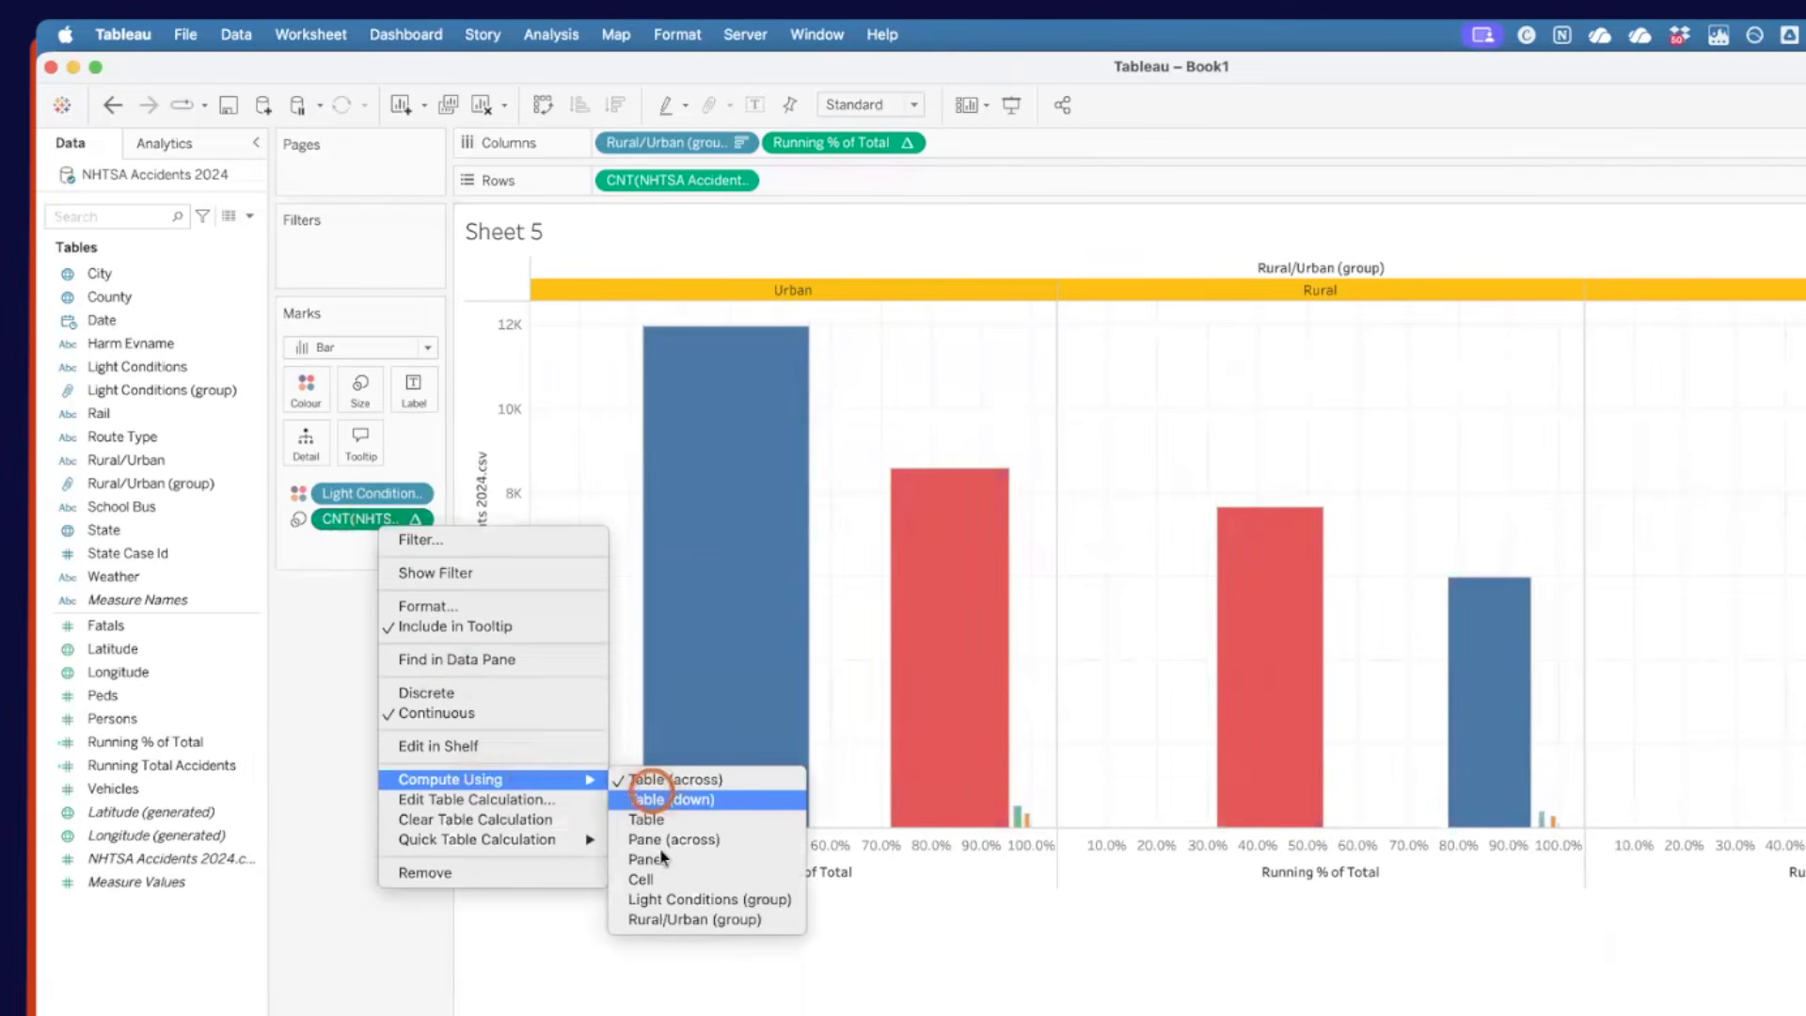
click(672, 898)
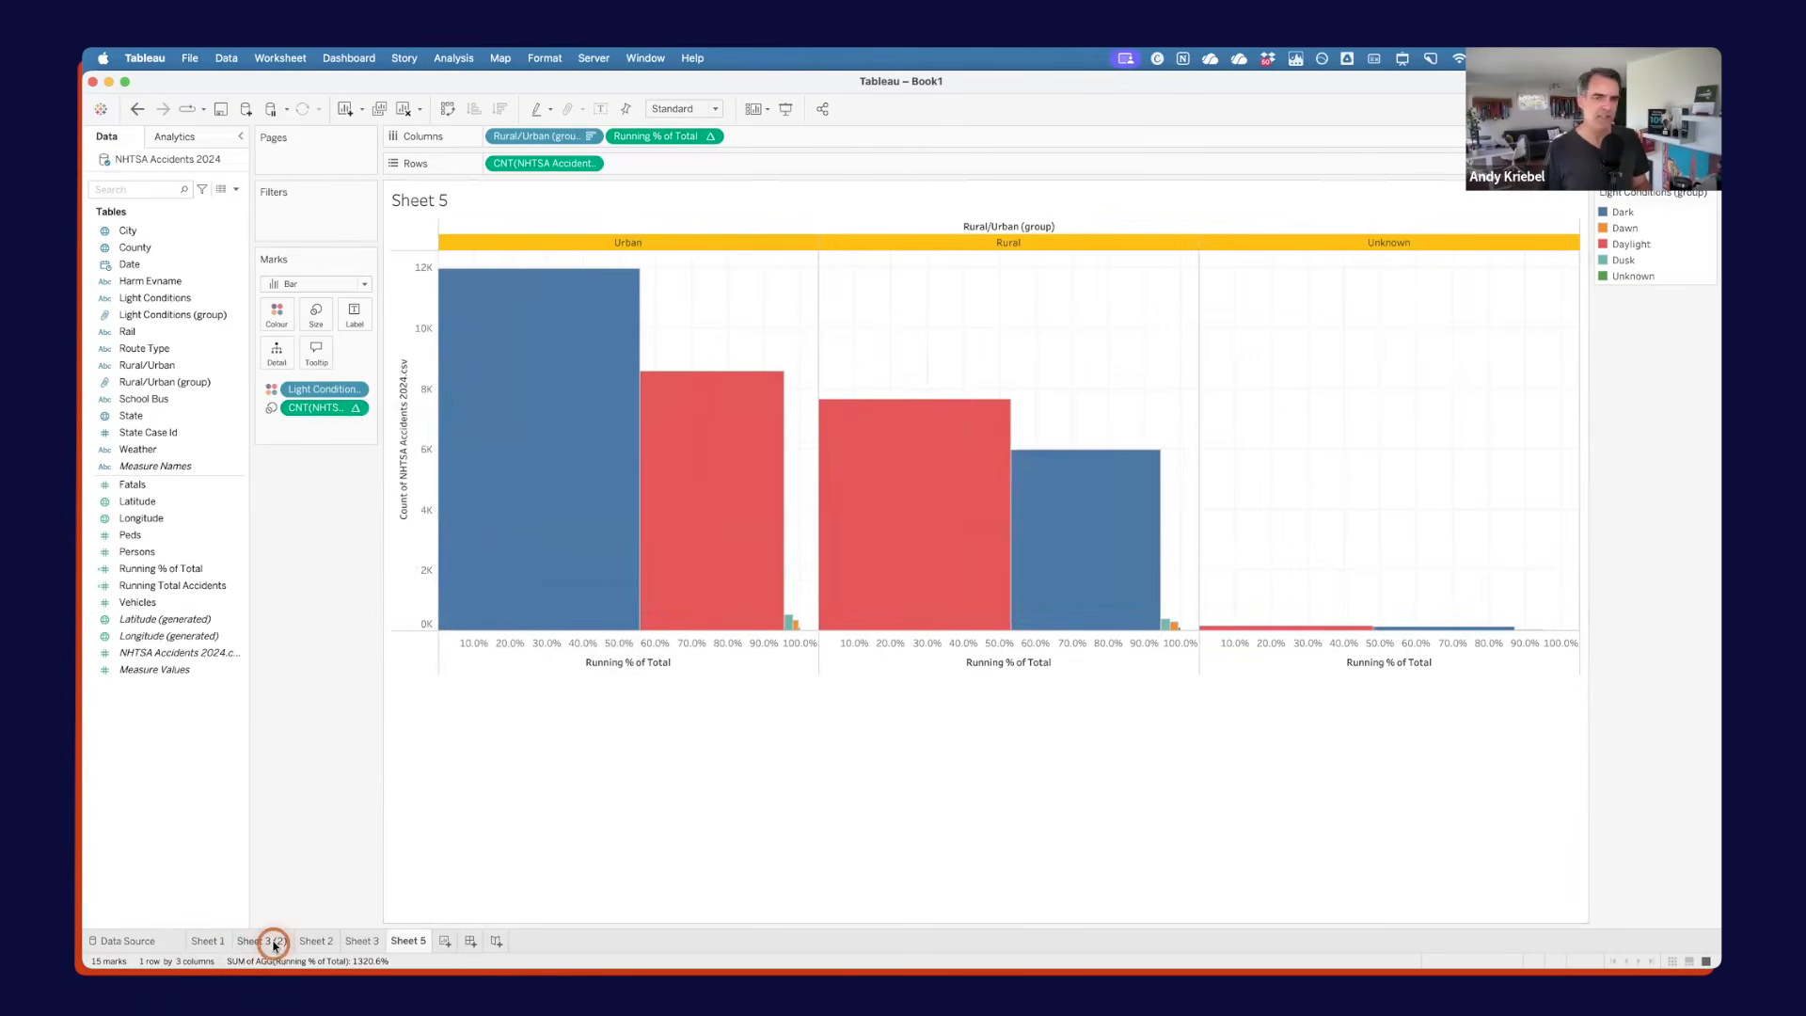
Set the sheet's fit to Entire View.
mouse_move(275, 943)
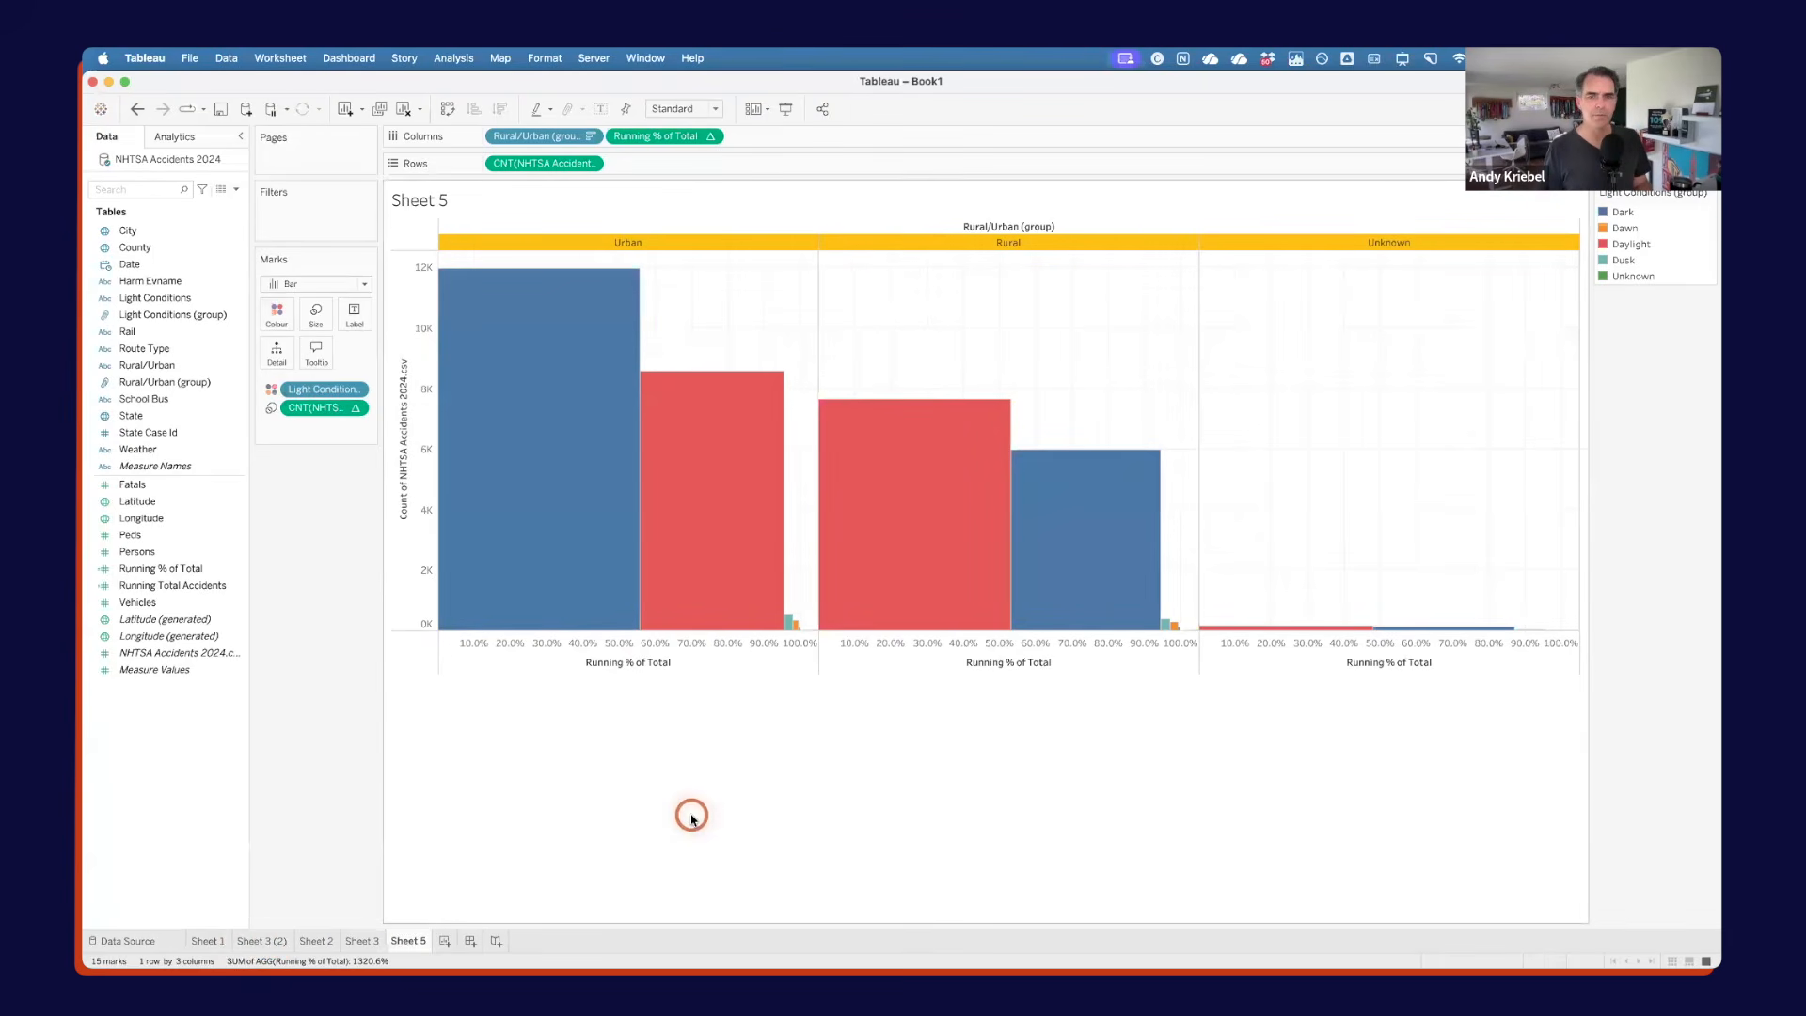
click(694, 109)
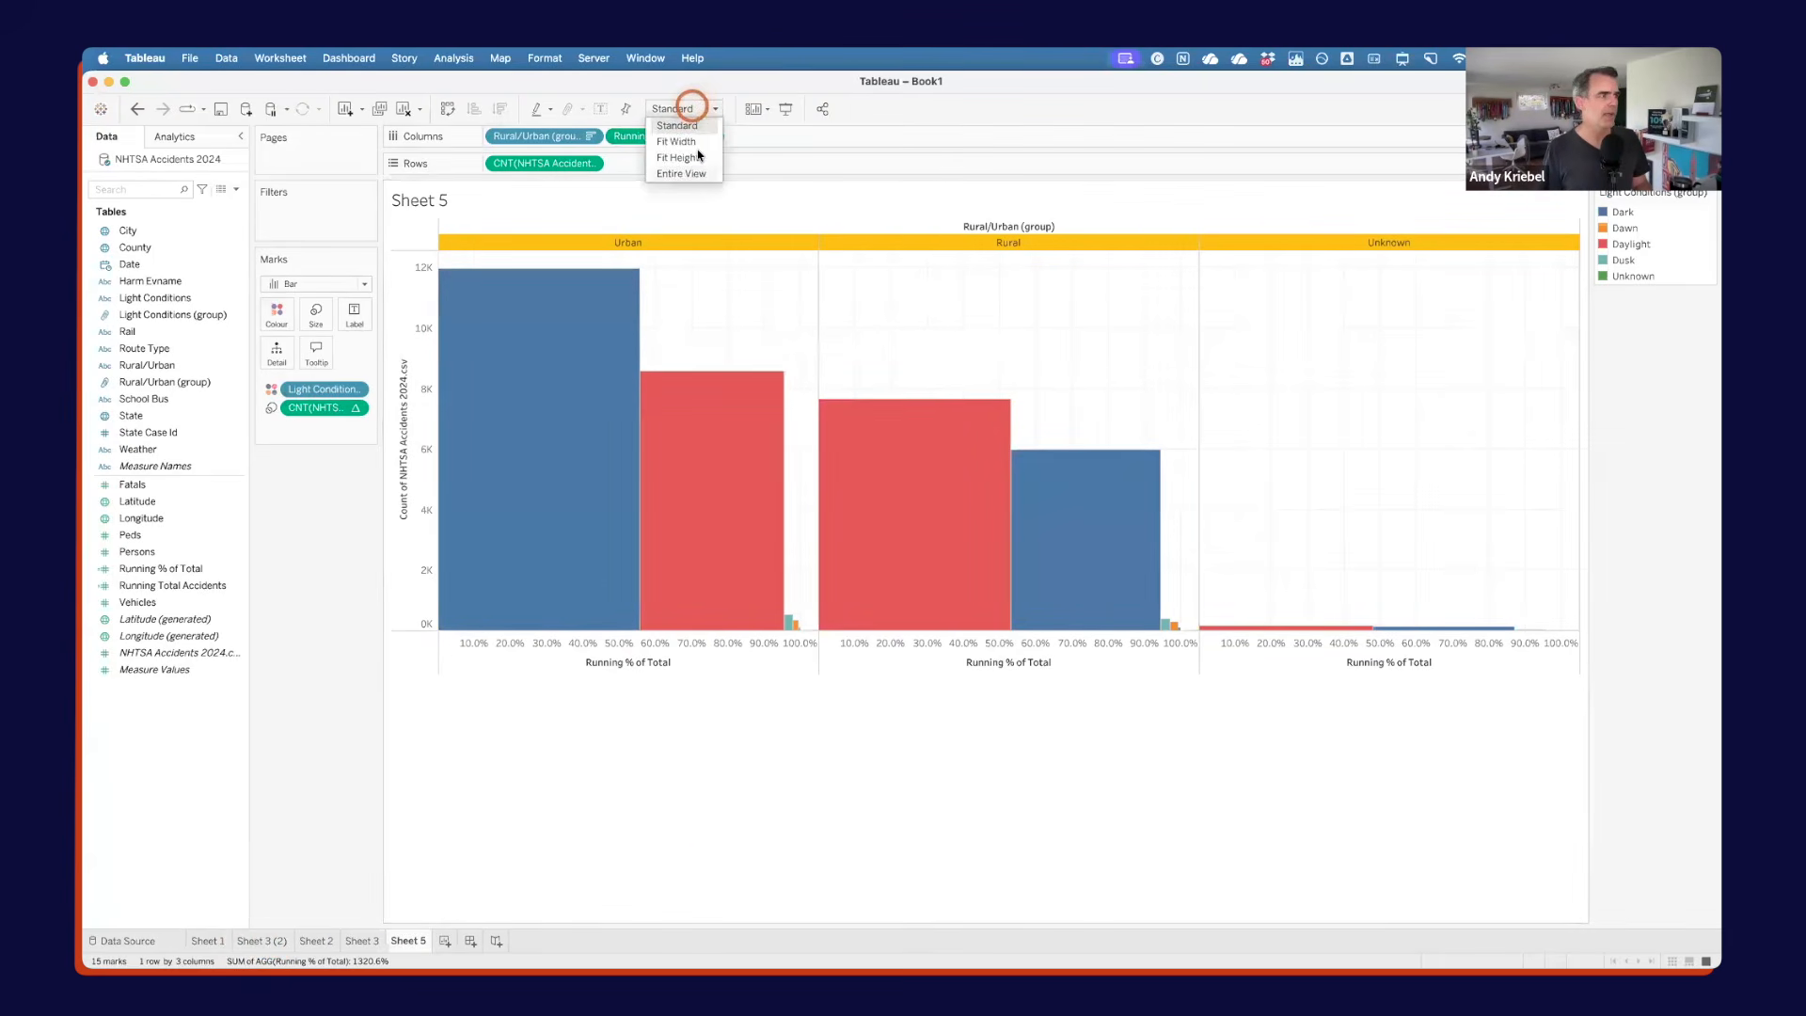
click(694, 174)
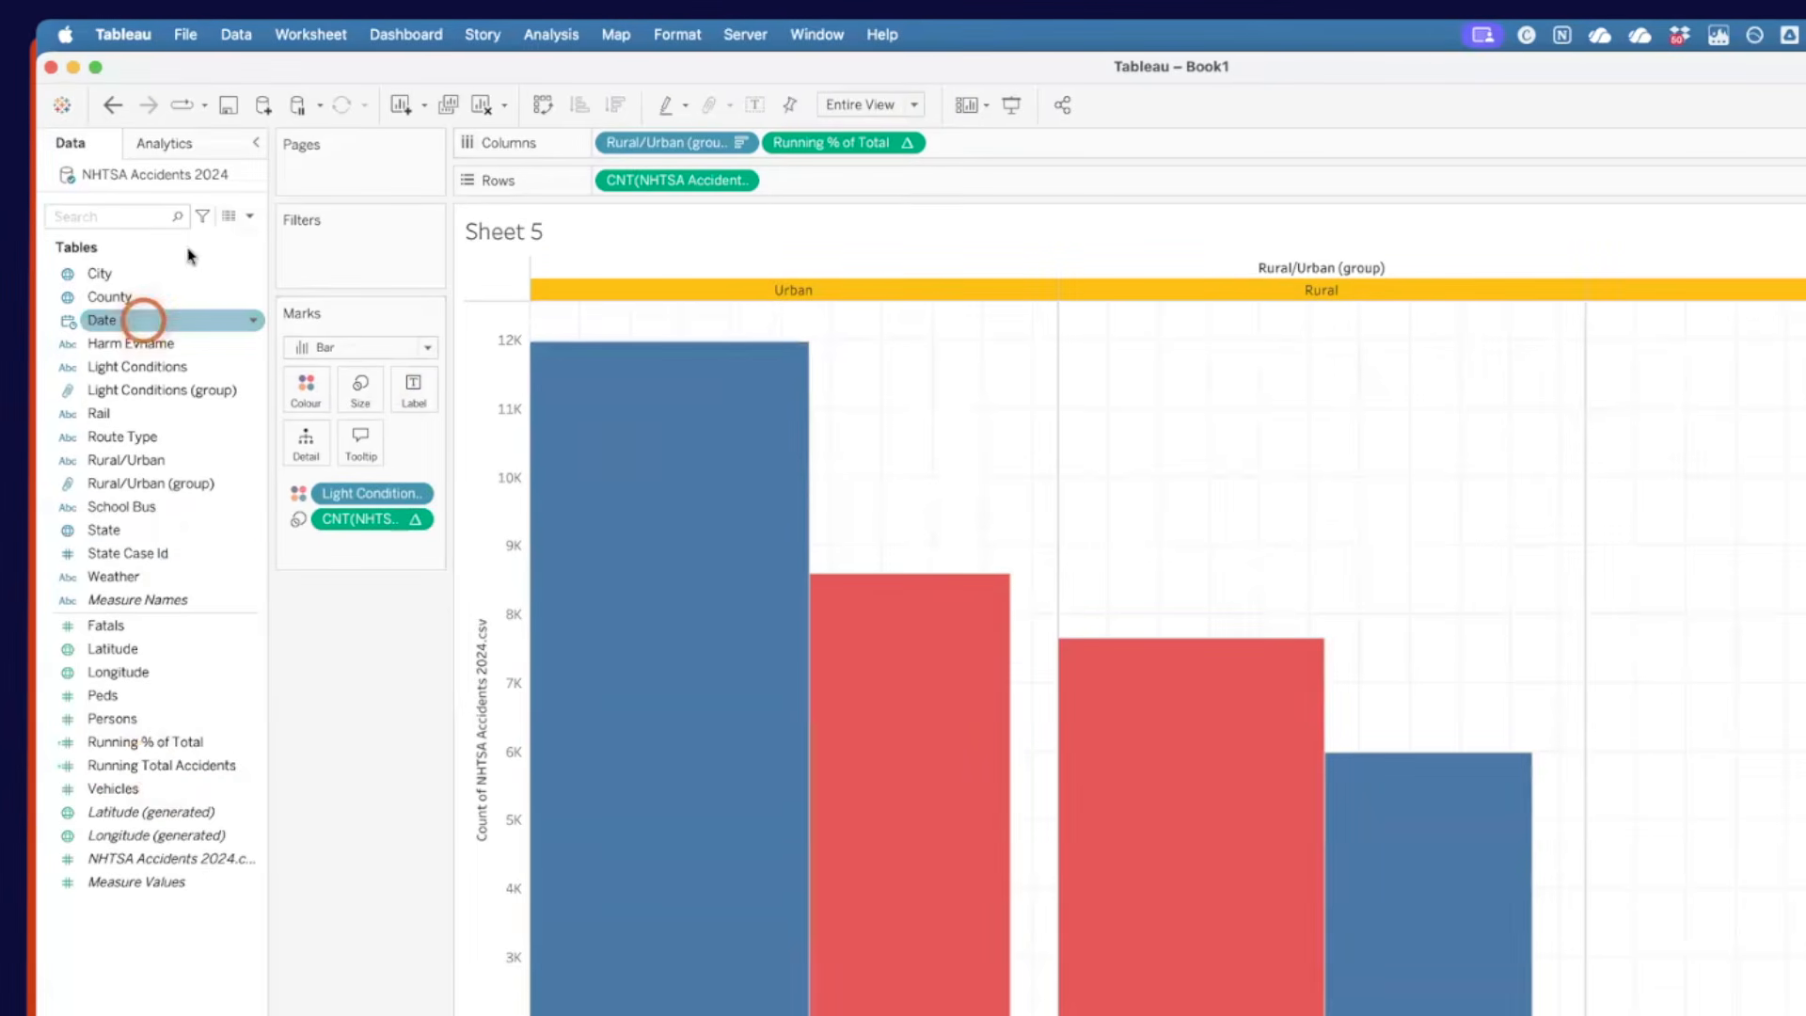
Add a per-pane reference line on CNT(NHTSA Accidents 2024.csv) using the Total aggregation, keeping its dialog open.
click(169, 142)
mouse_move(131, 555)
mouse_down()
mouse_move(492, 557)
mouse_move(706, 491)
mouse_move(736, 397)
mouse_up()
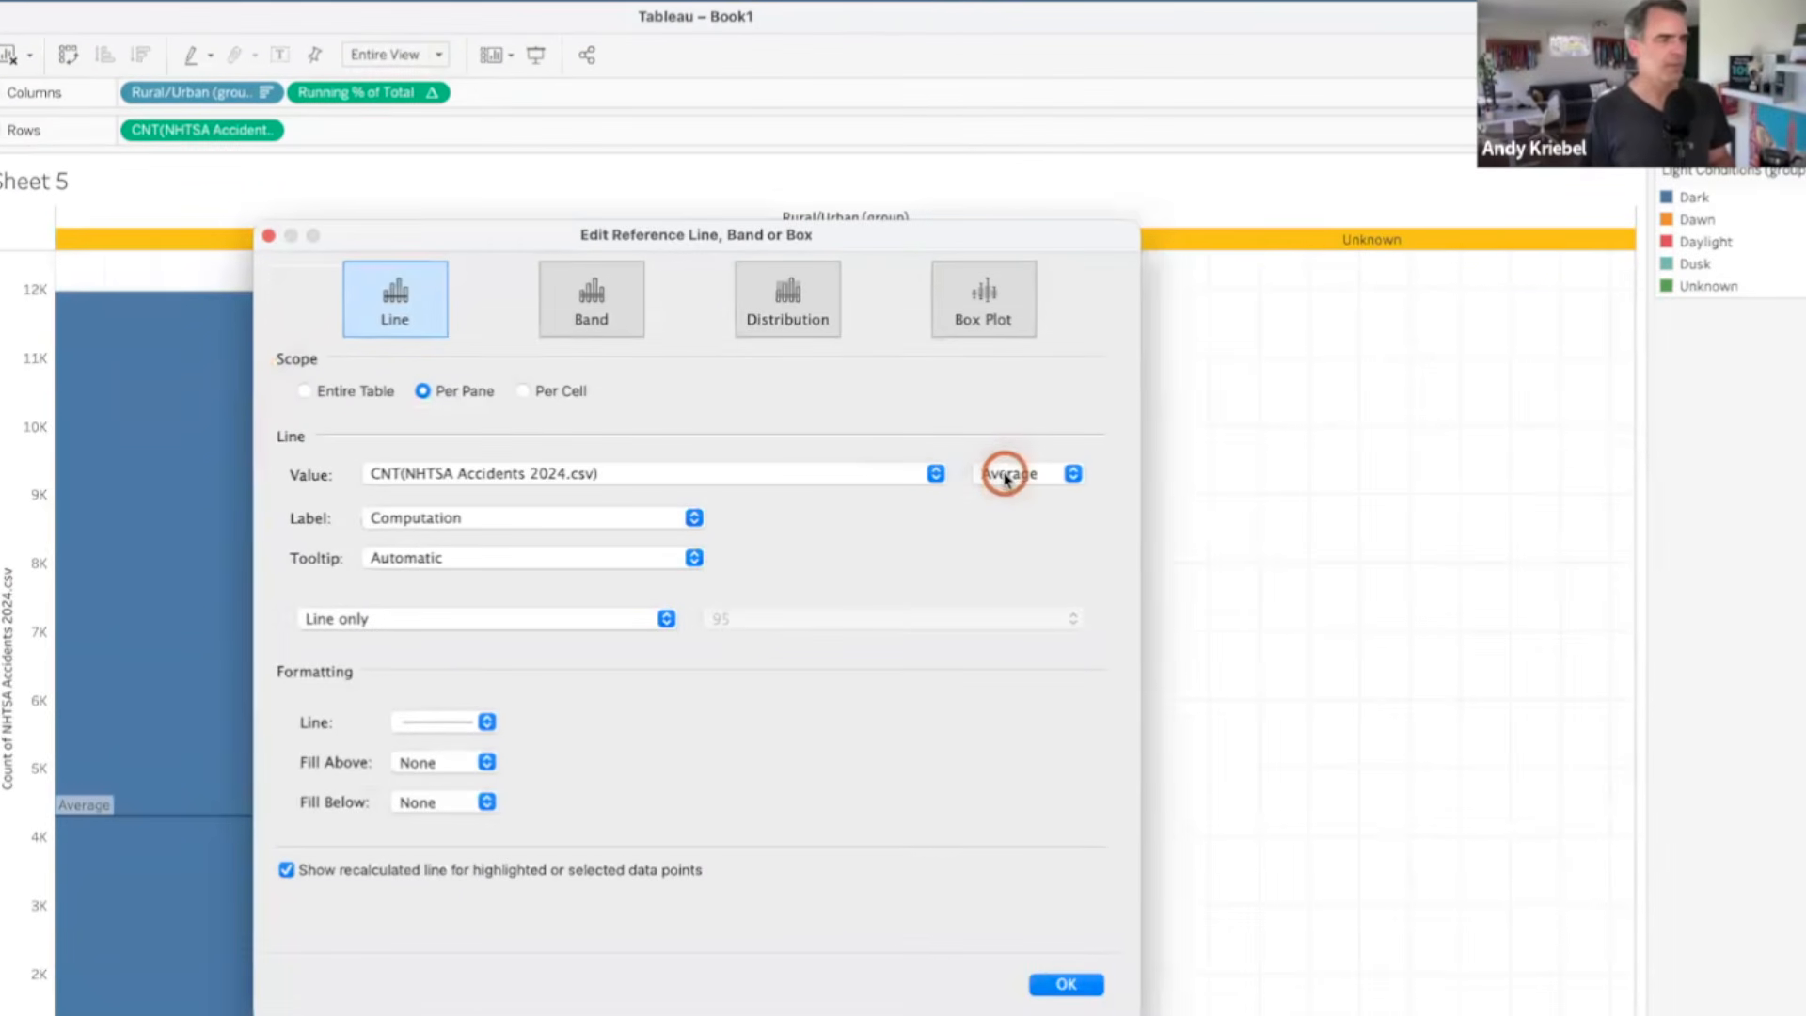
click(1004, 475)
click(979, 367)
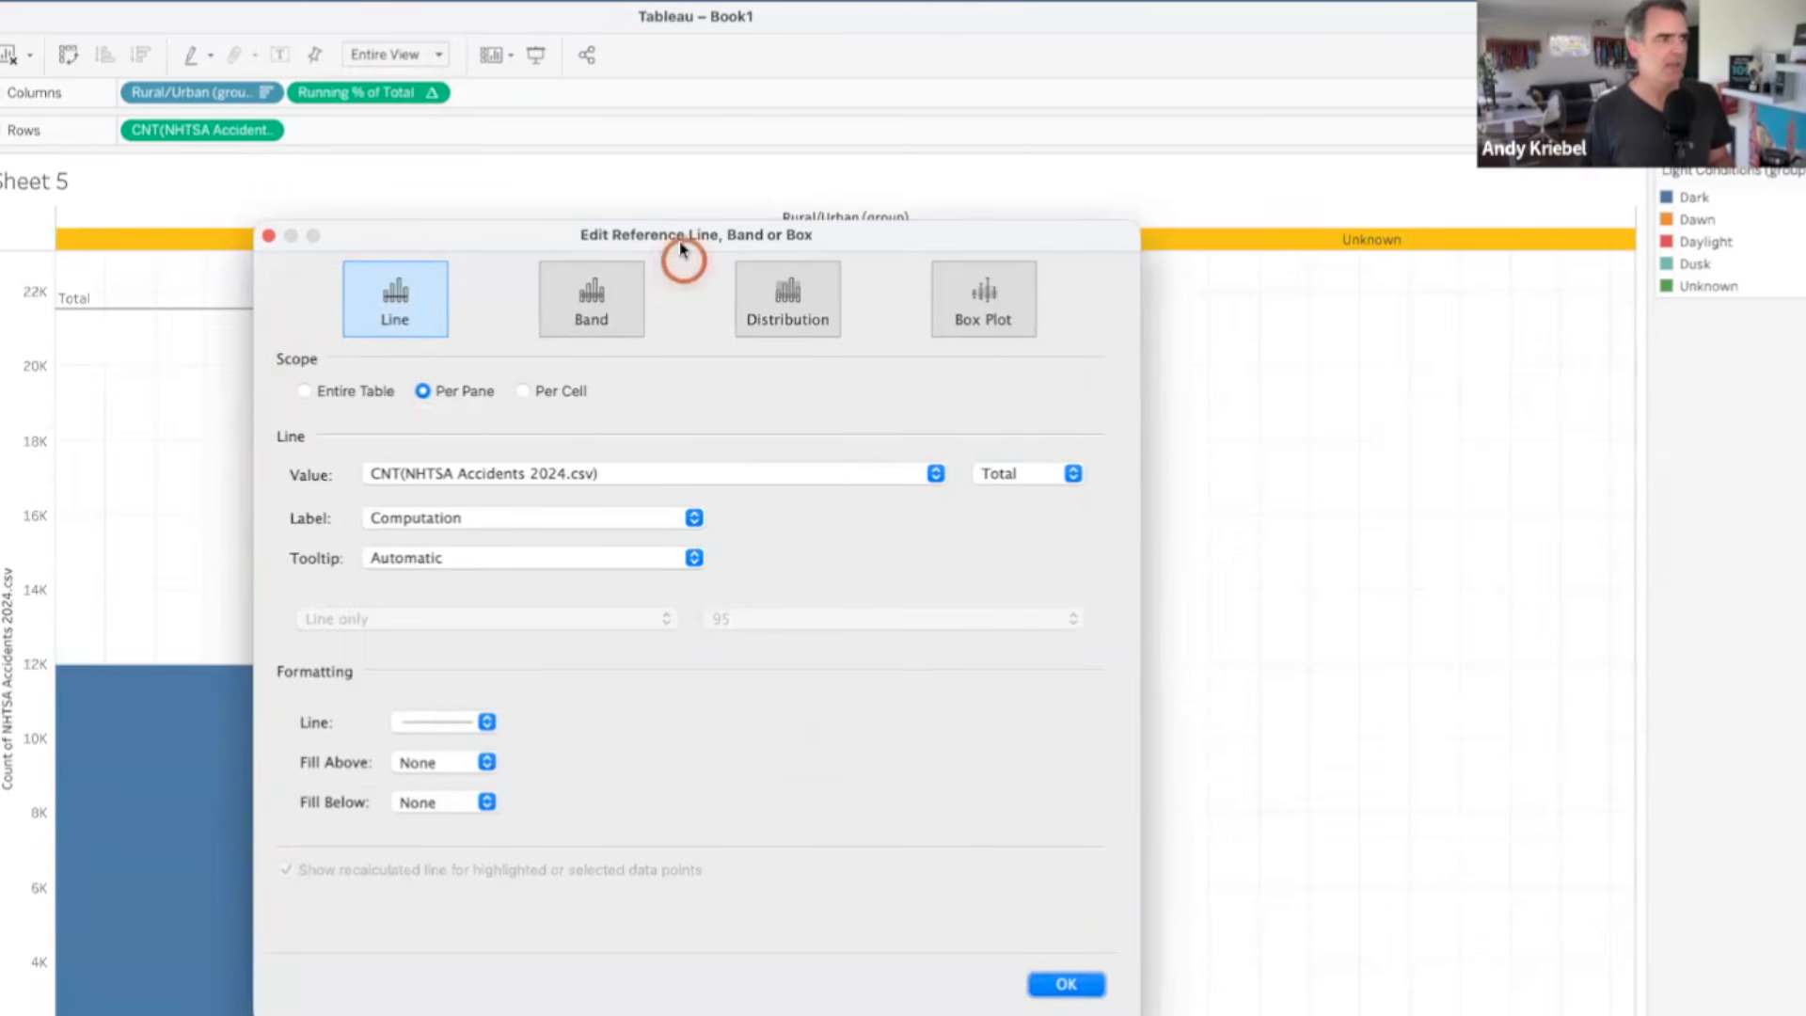
drag(680, 235, 1238, 156)
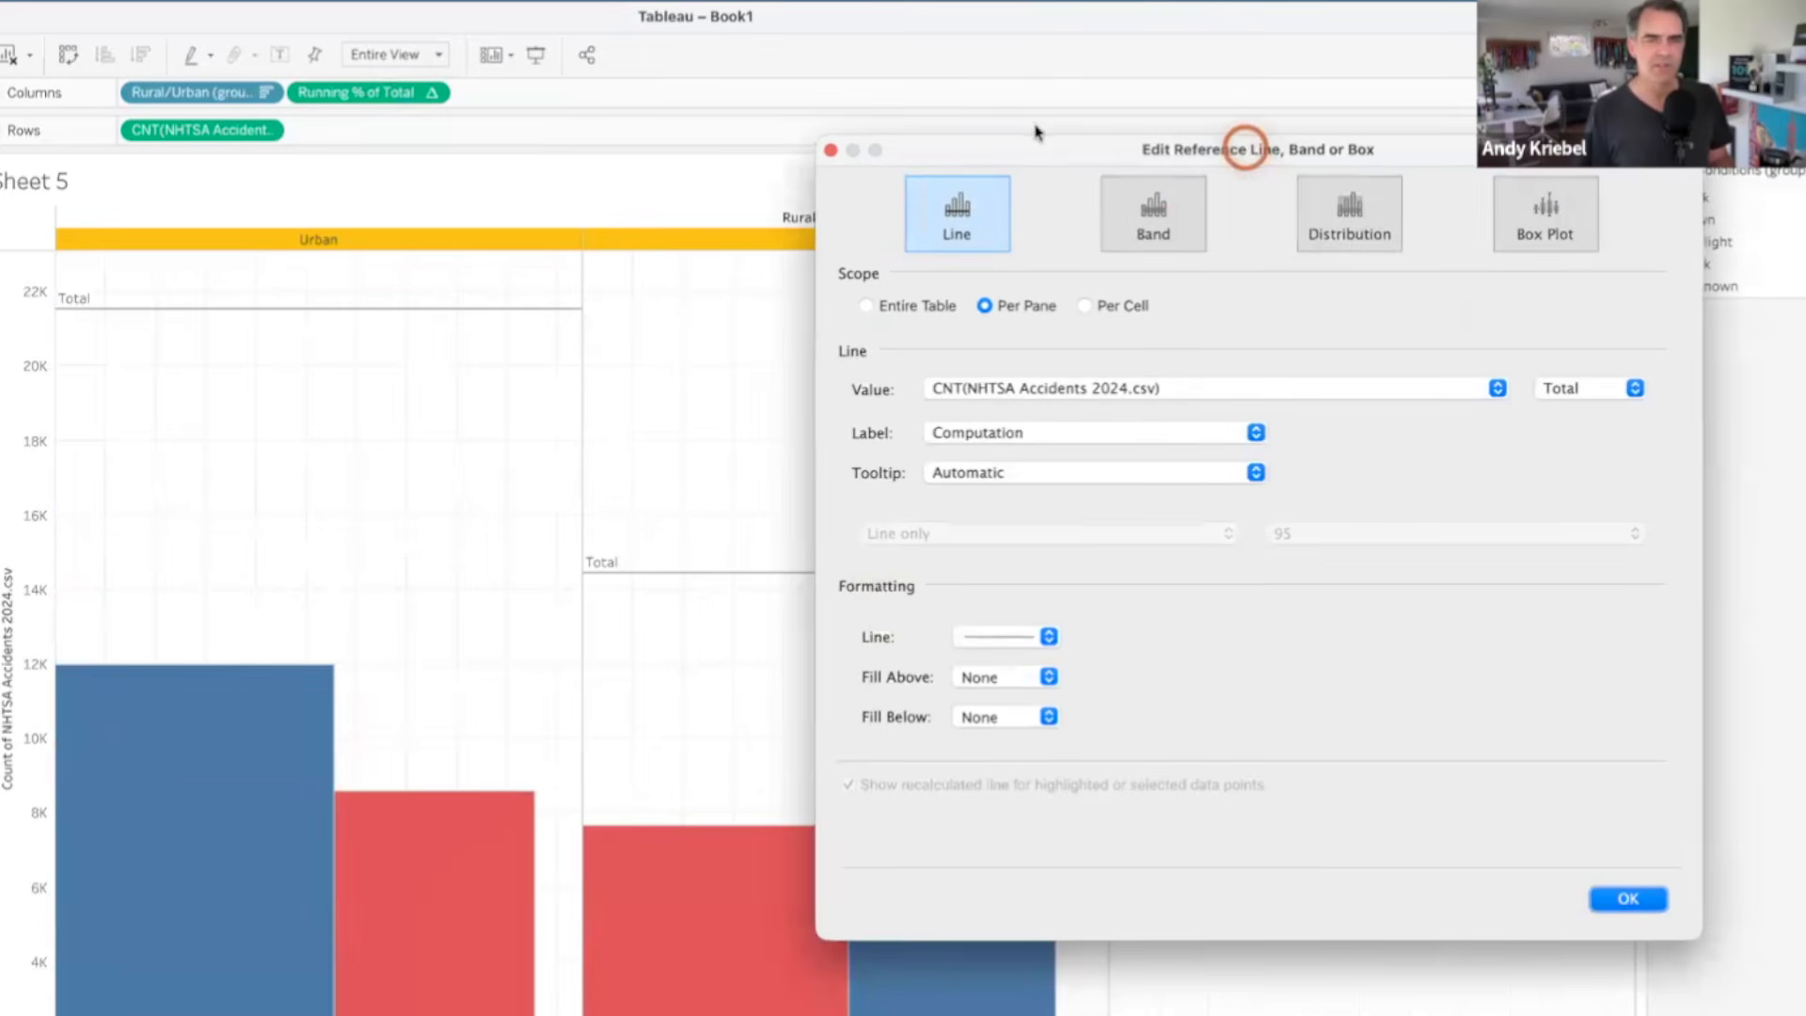
drag(1198, 152, 907, 123)
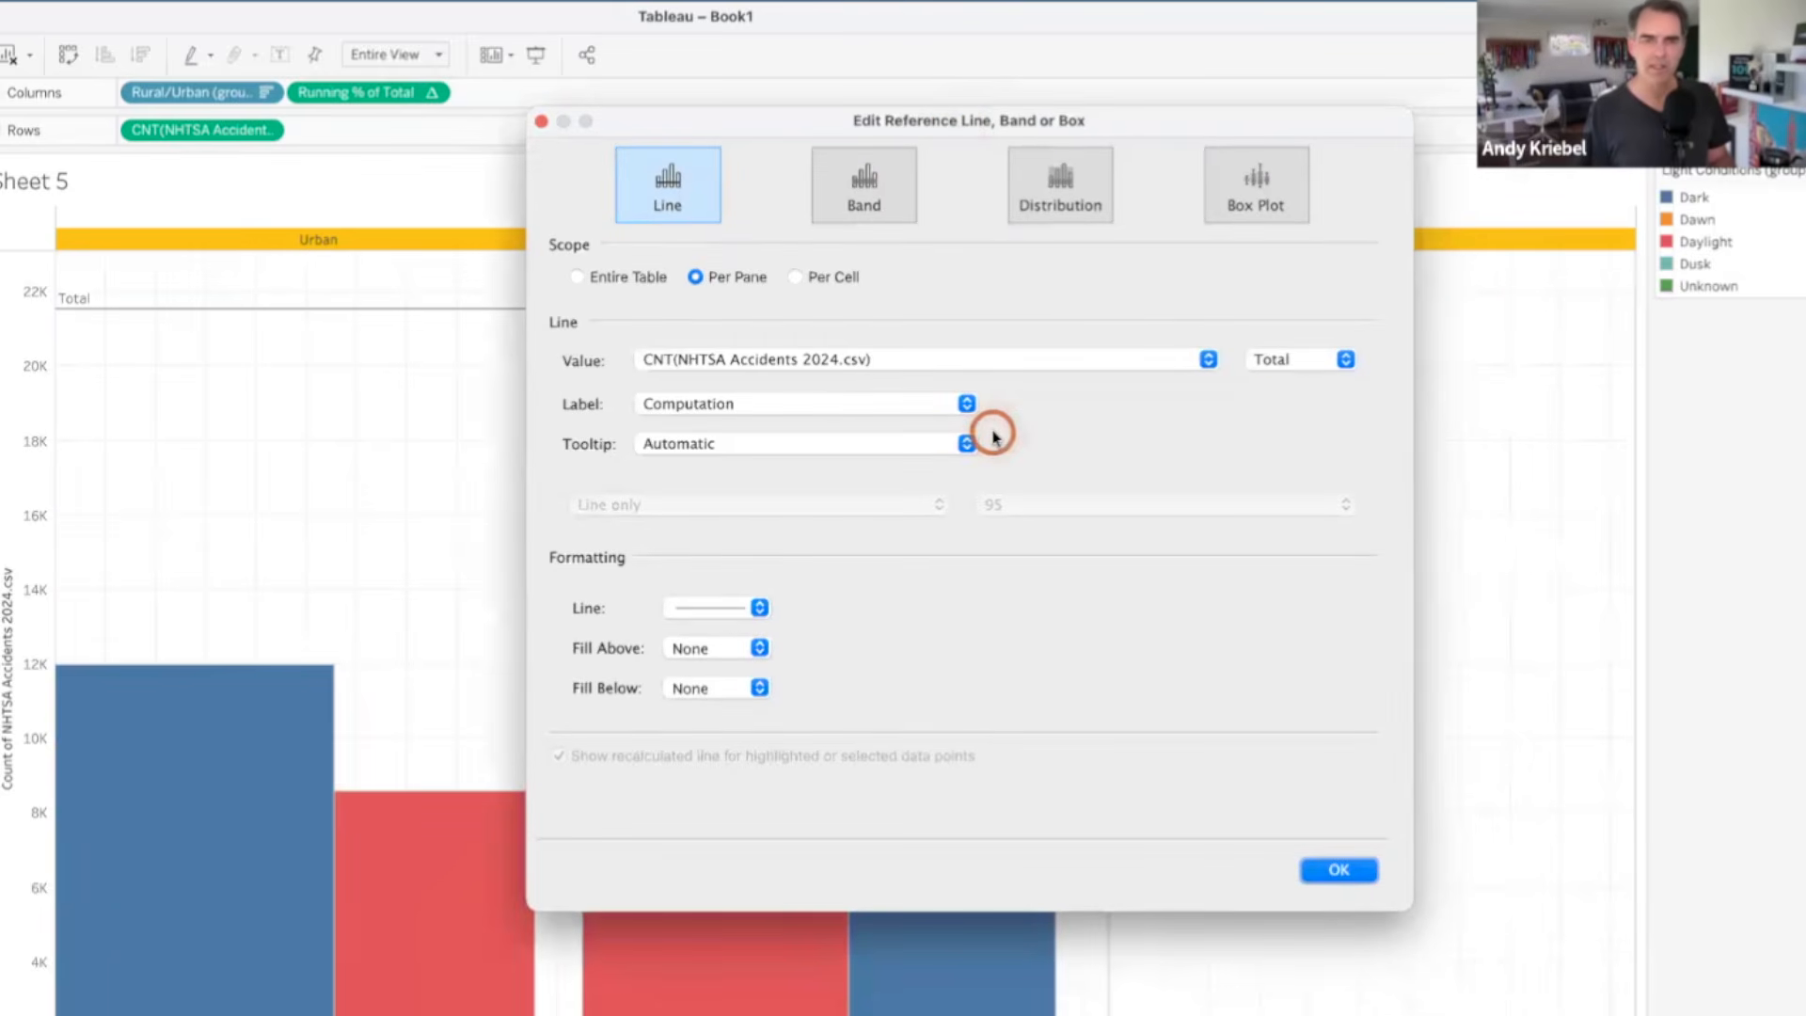
Set the reference line's label to Value.
click(715, 407)
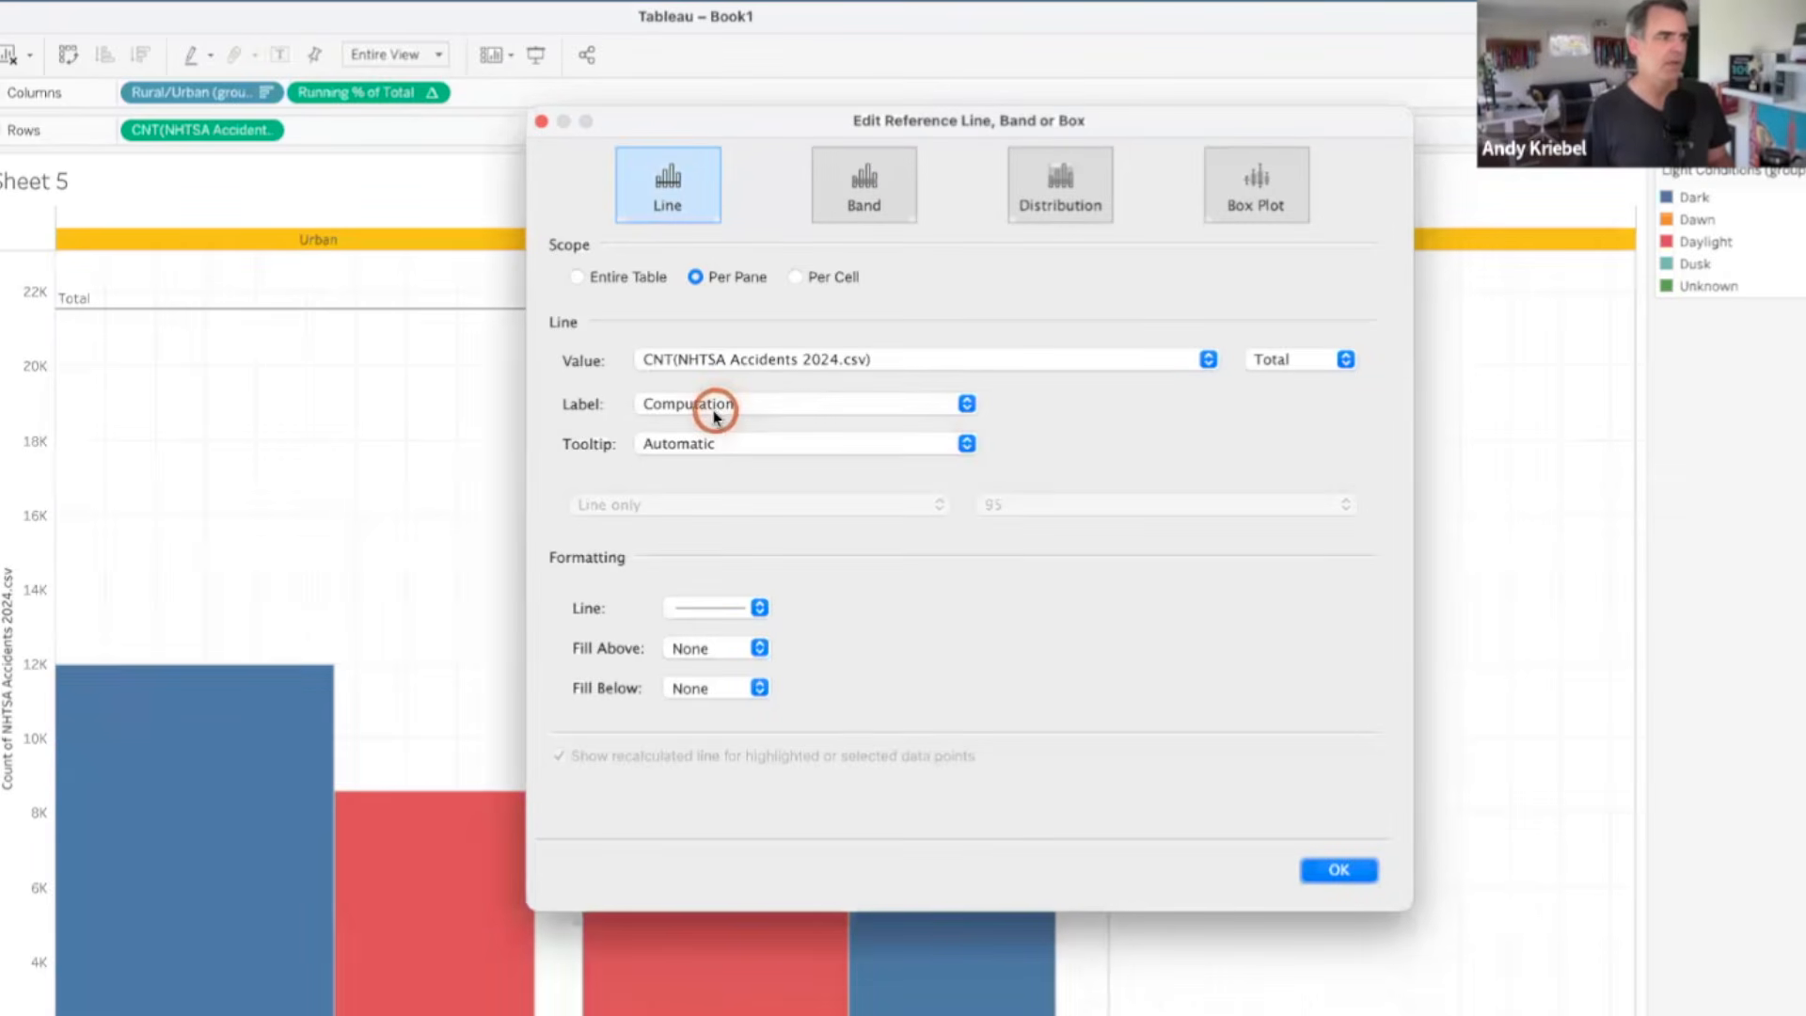
click(685, 361)
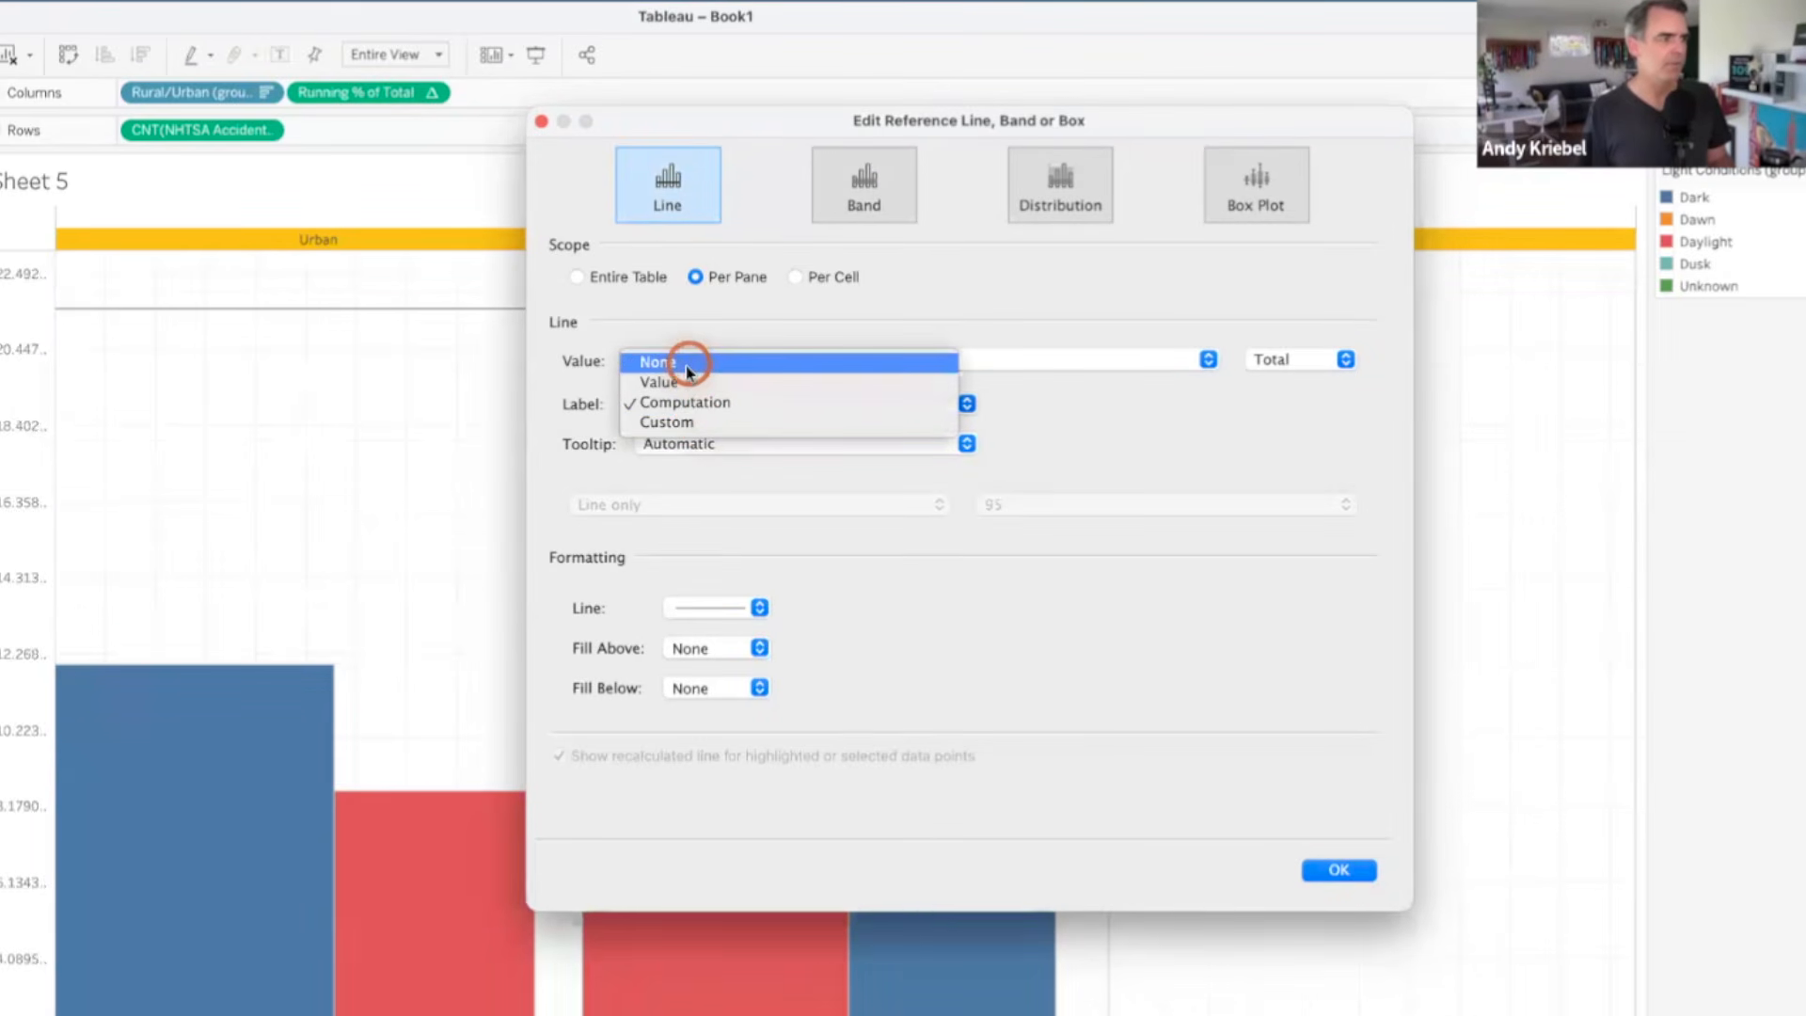
click(691, 405)
click(691, 423)
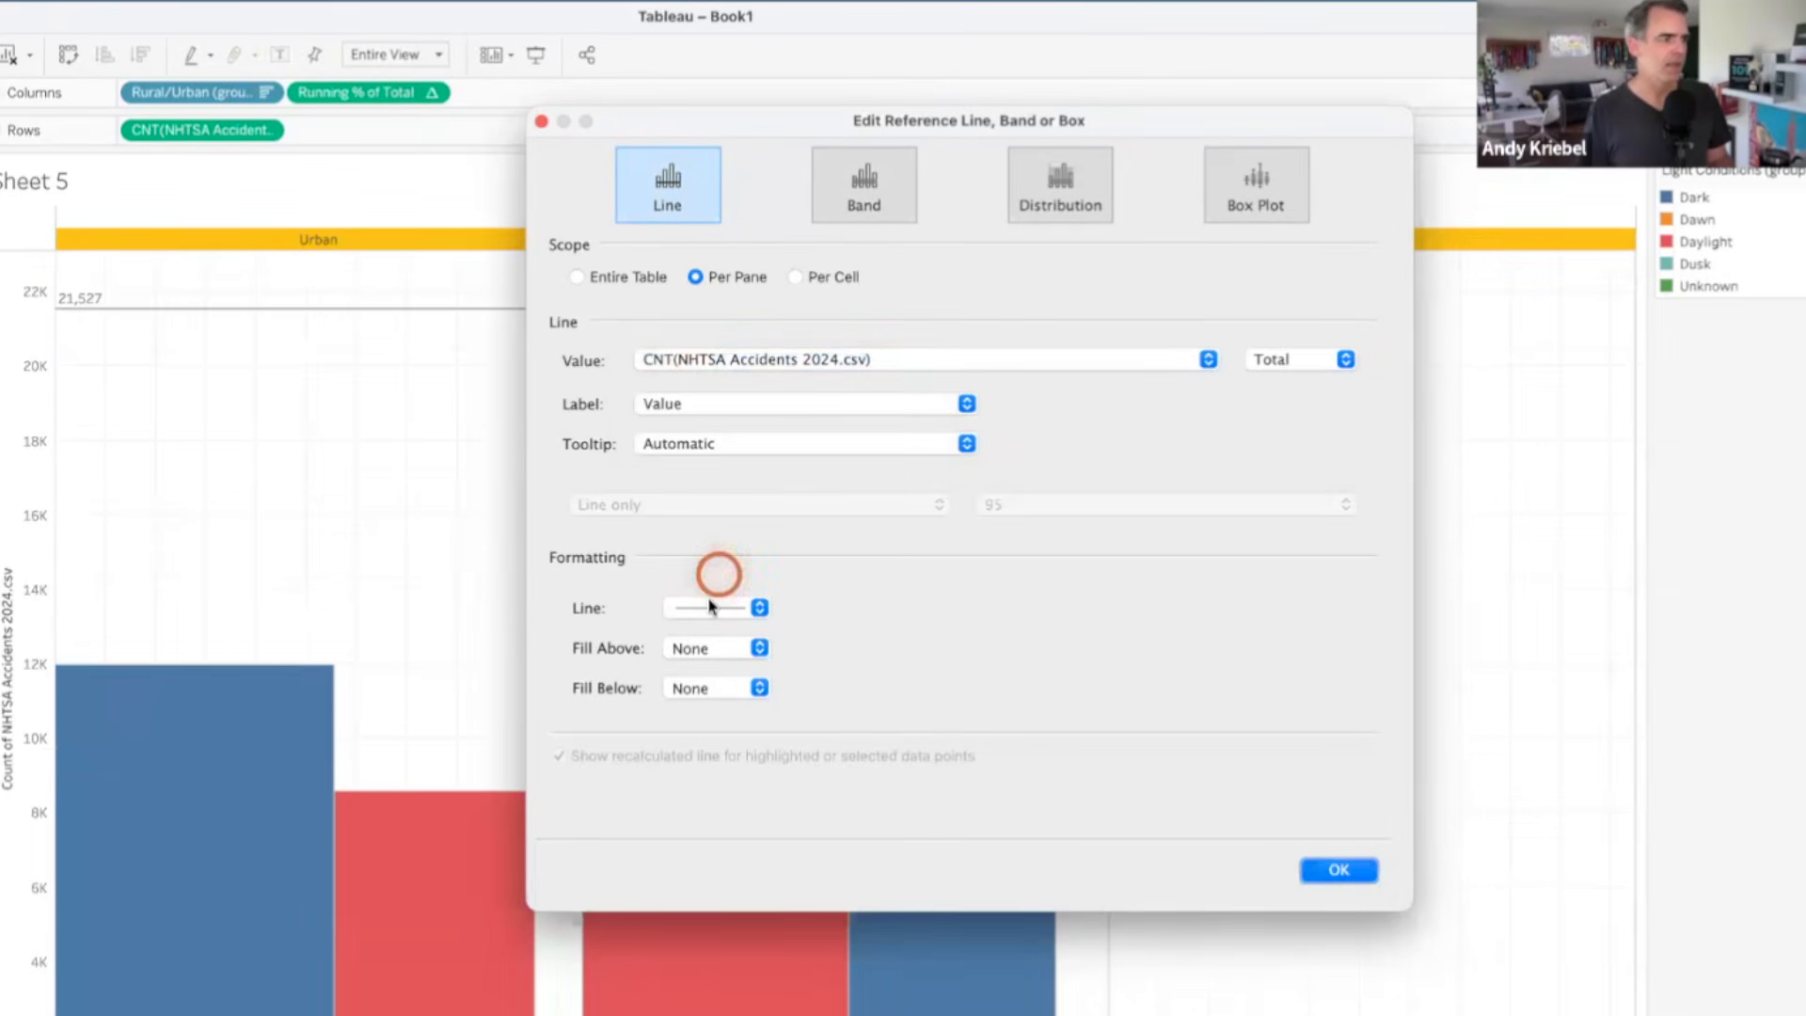
Format the reference line with no line and a light grey fill below, and accept the settings.
click(712, 606)
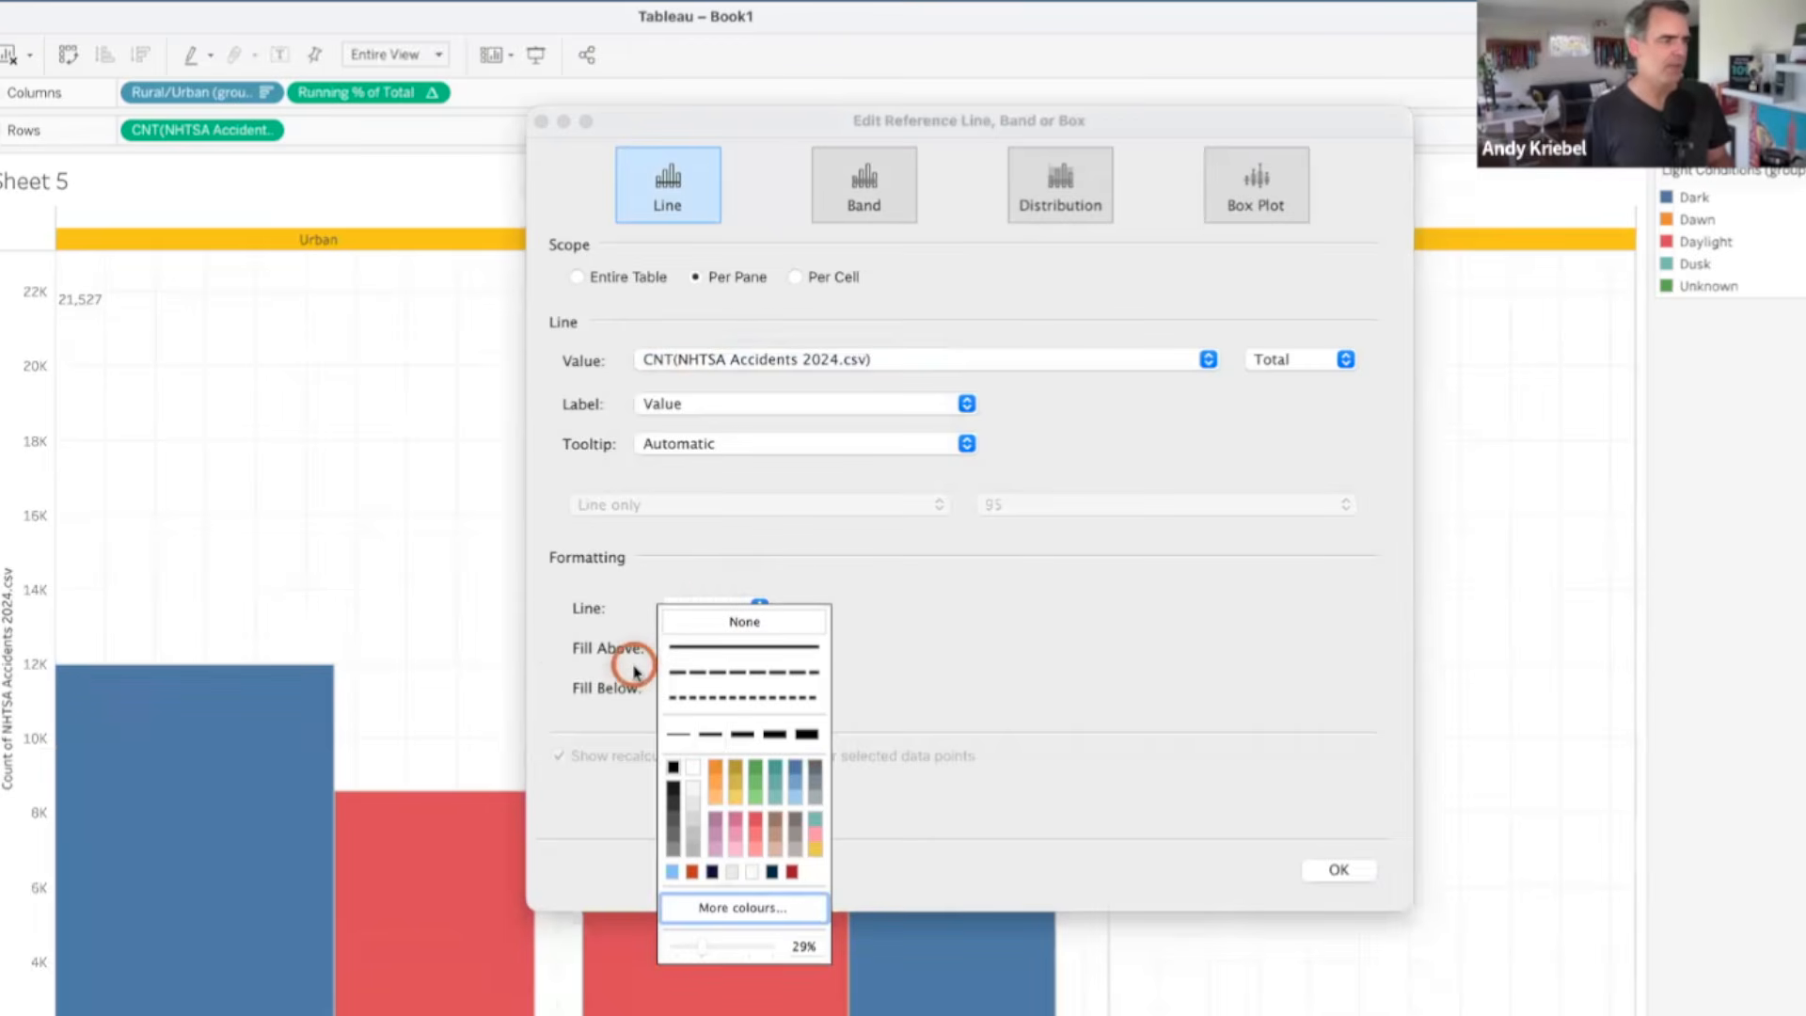
click(684, 688)
click(710, 687)
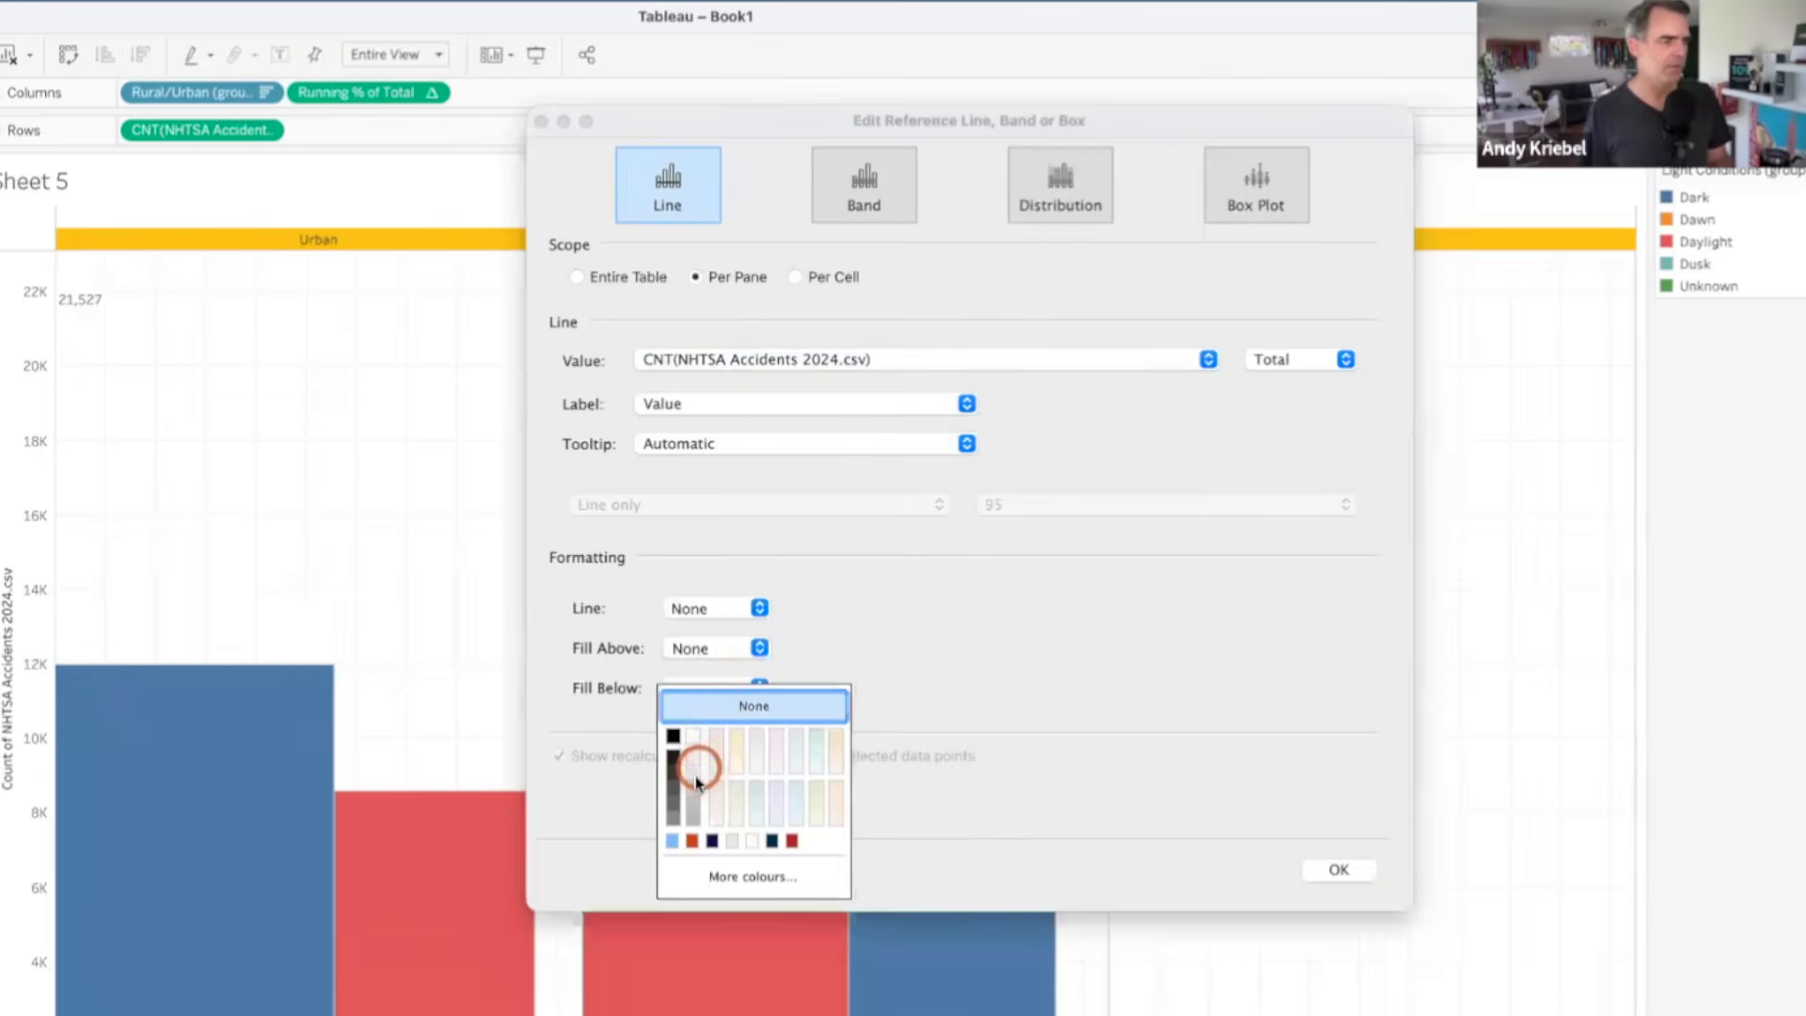
click(696, 779)
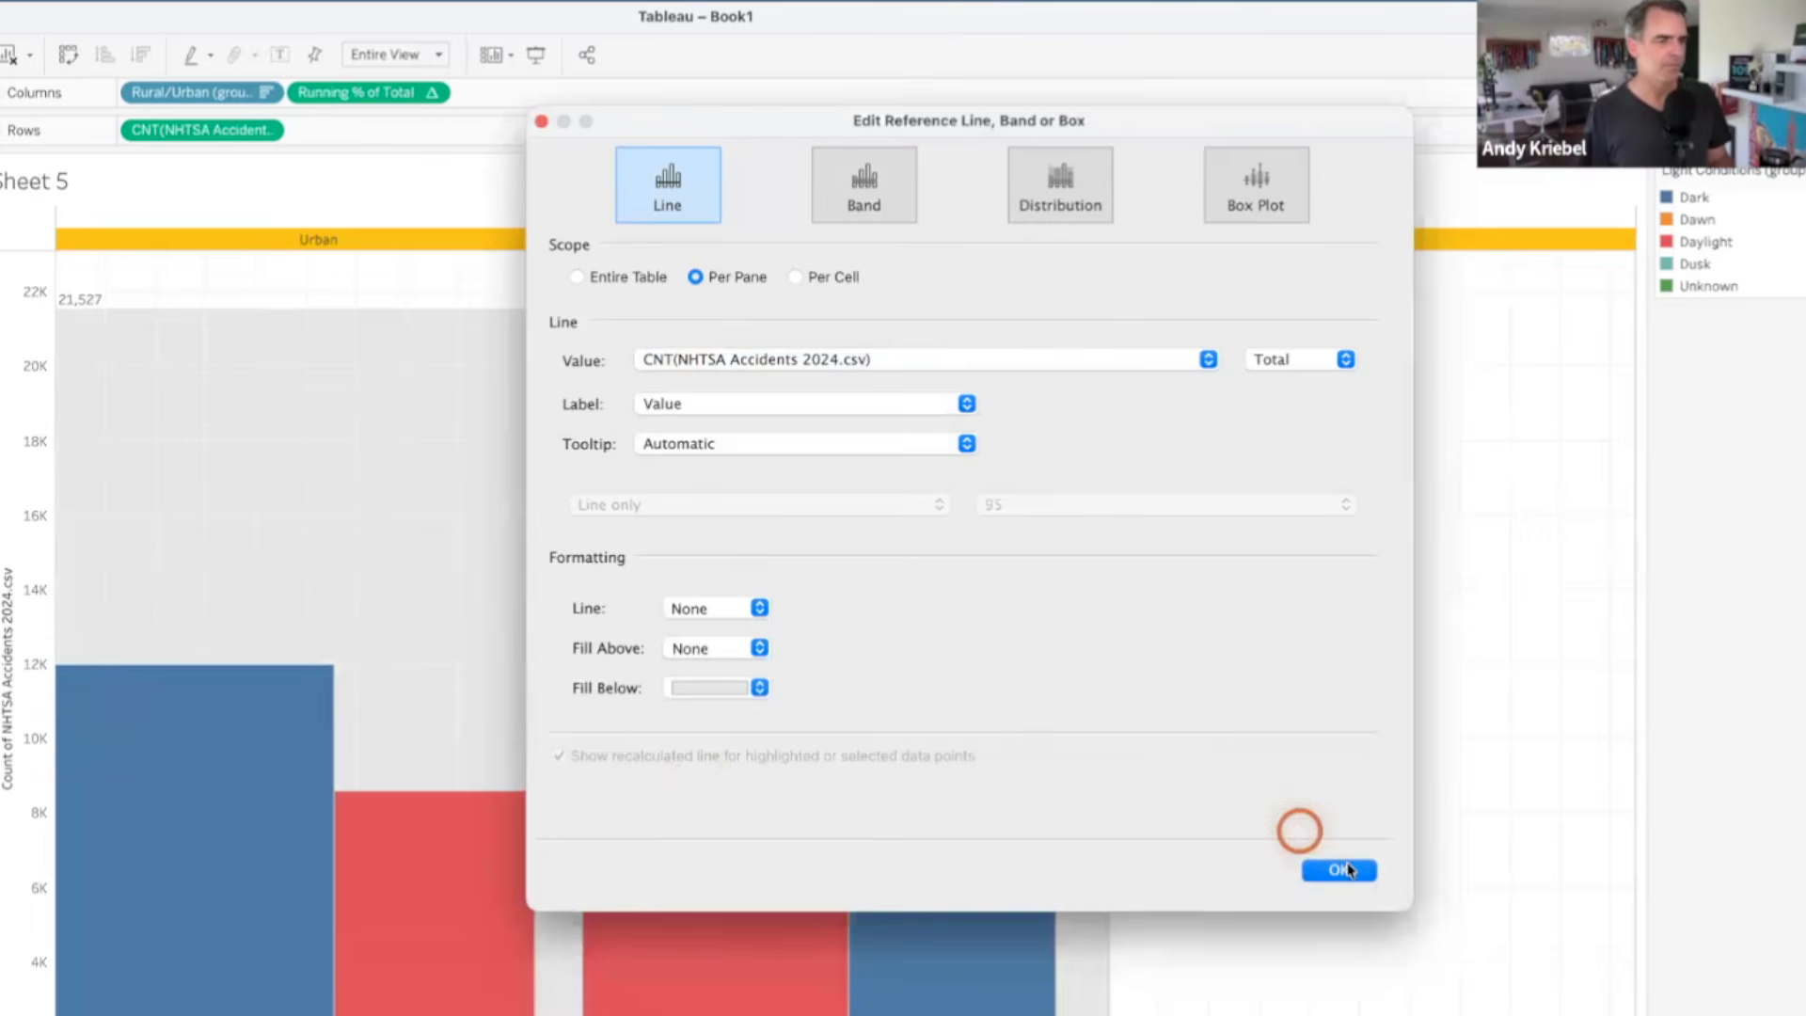
click(1340, 866)
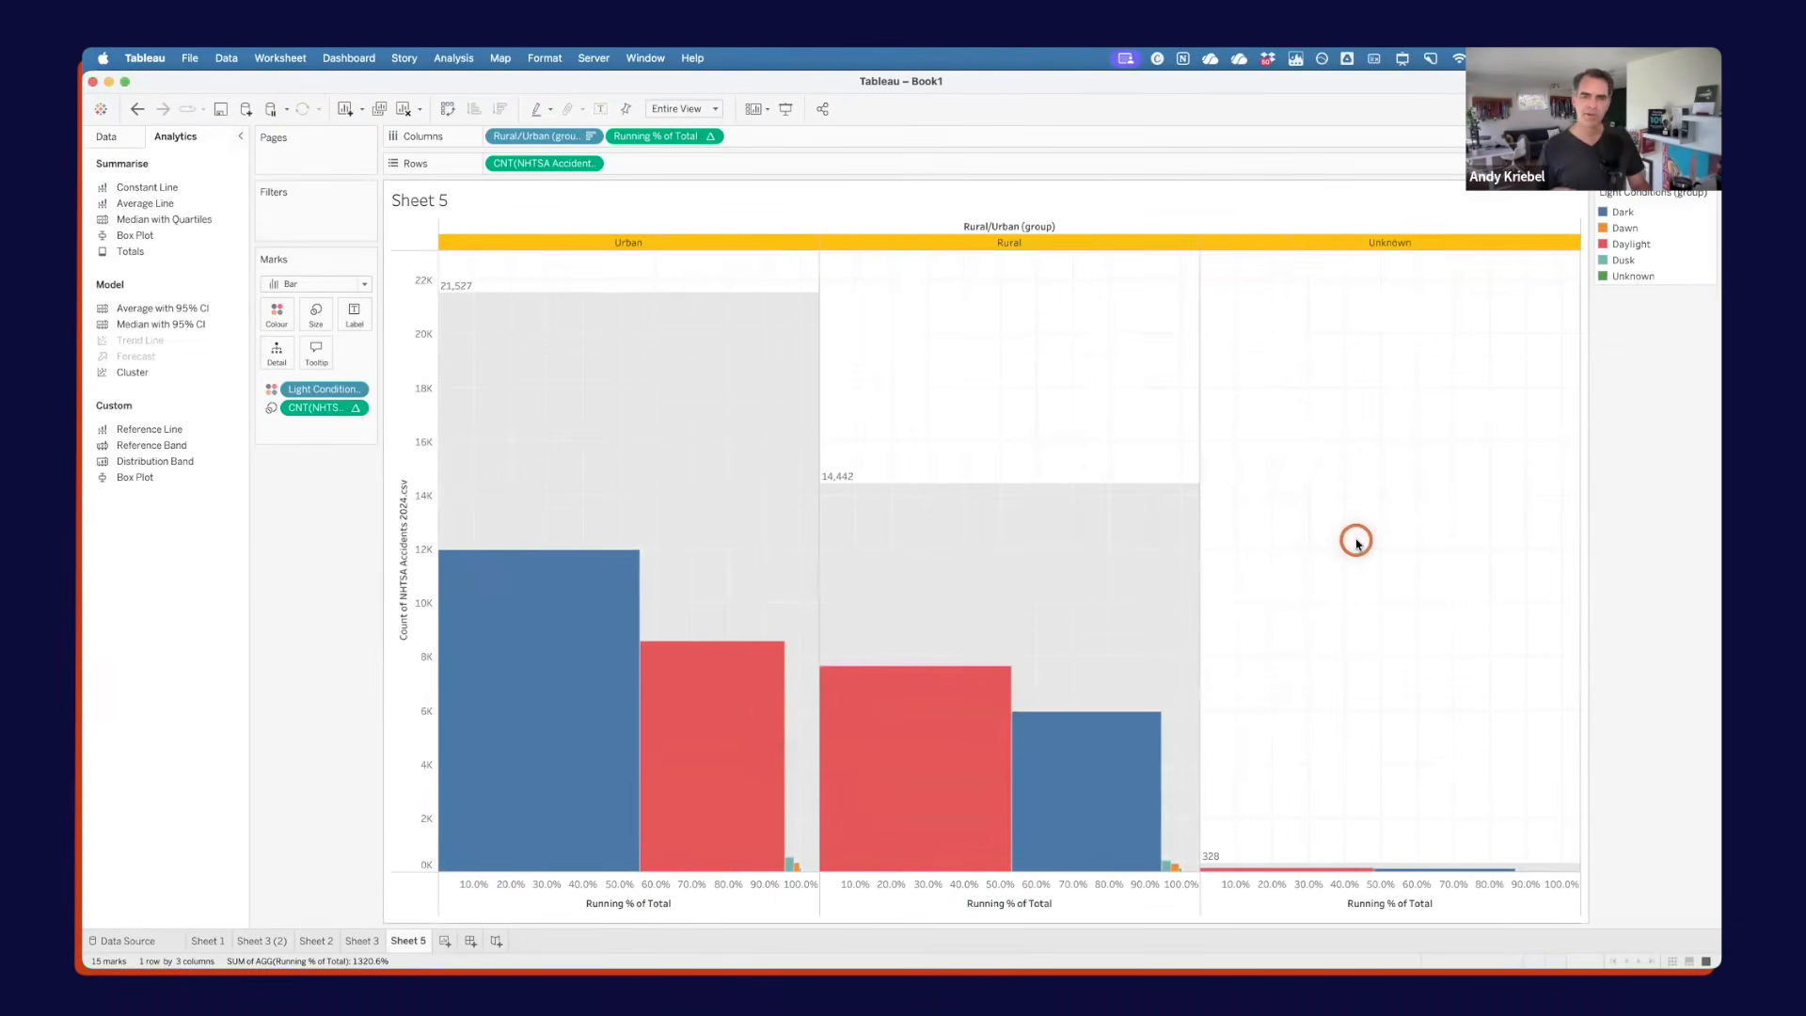